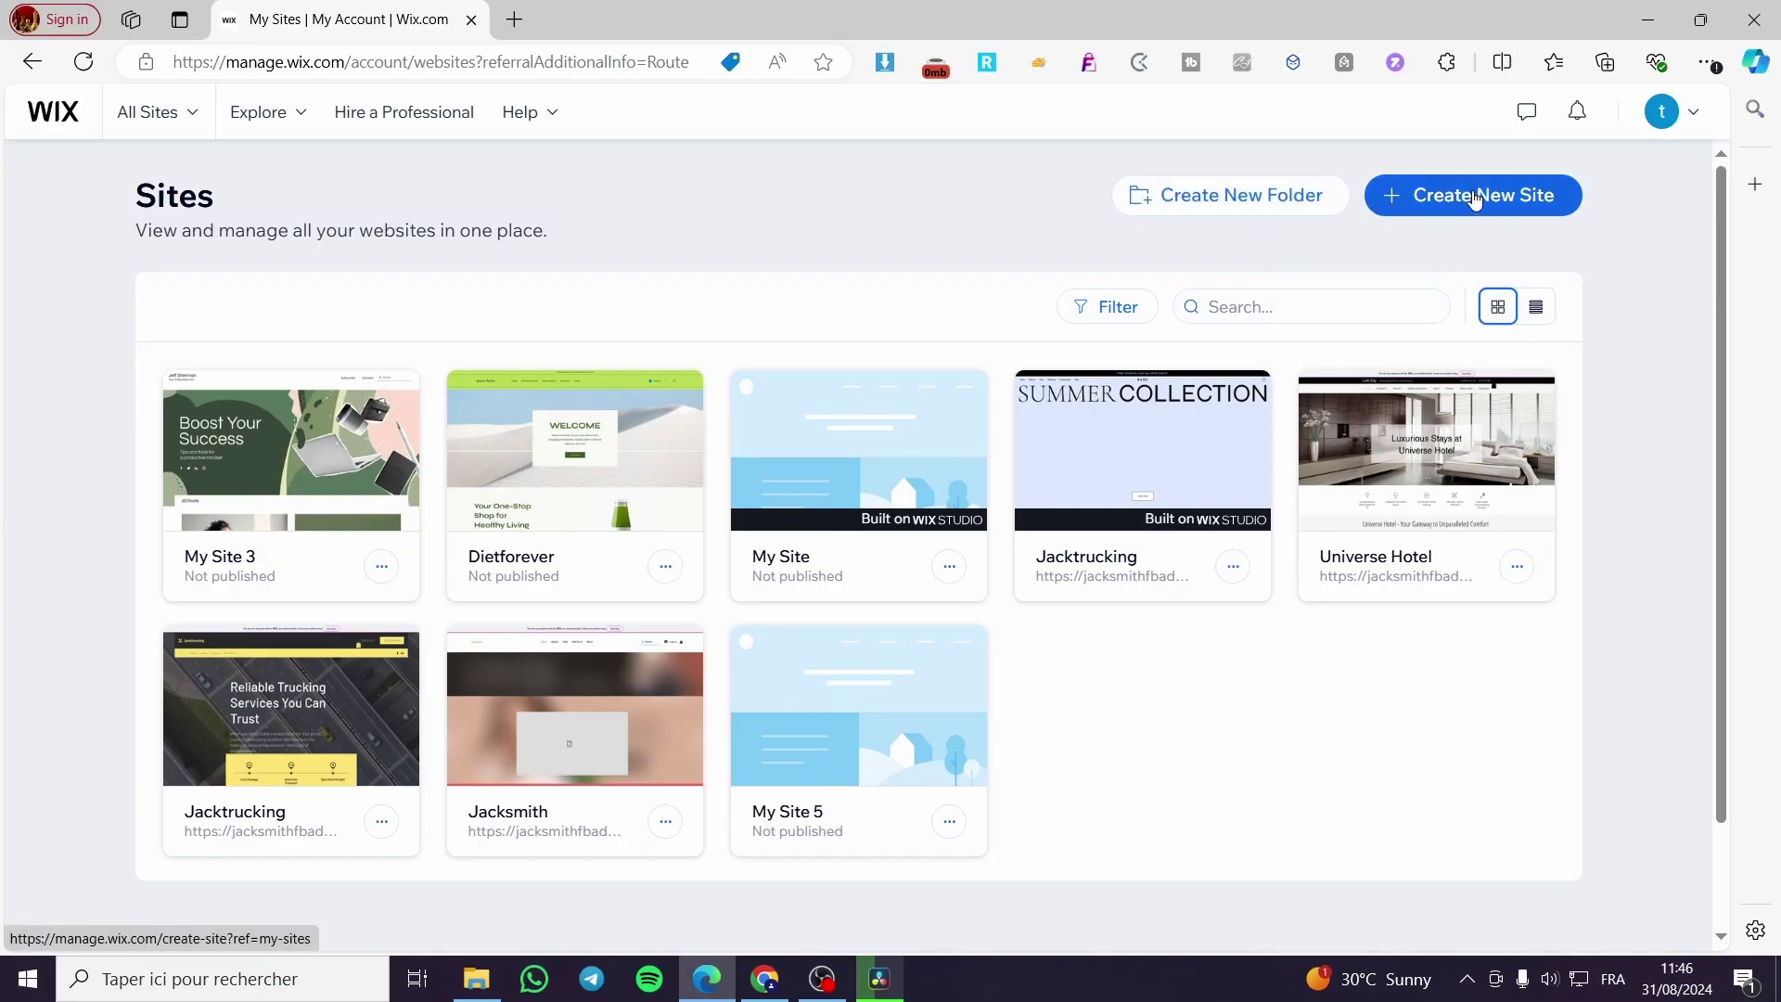
Start a new site and choose to build it with the classic Wix Editor
click(1550, 210)
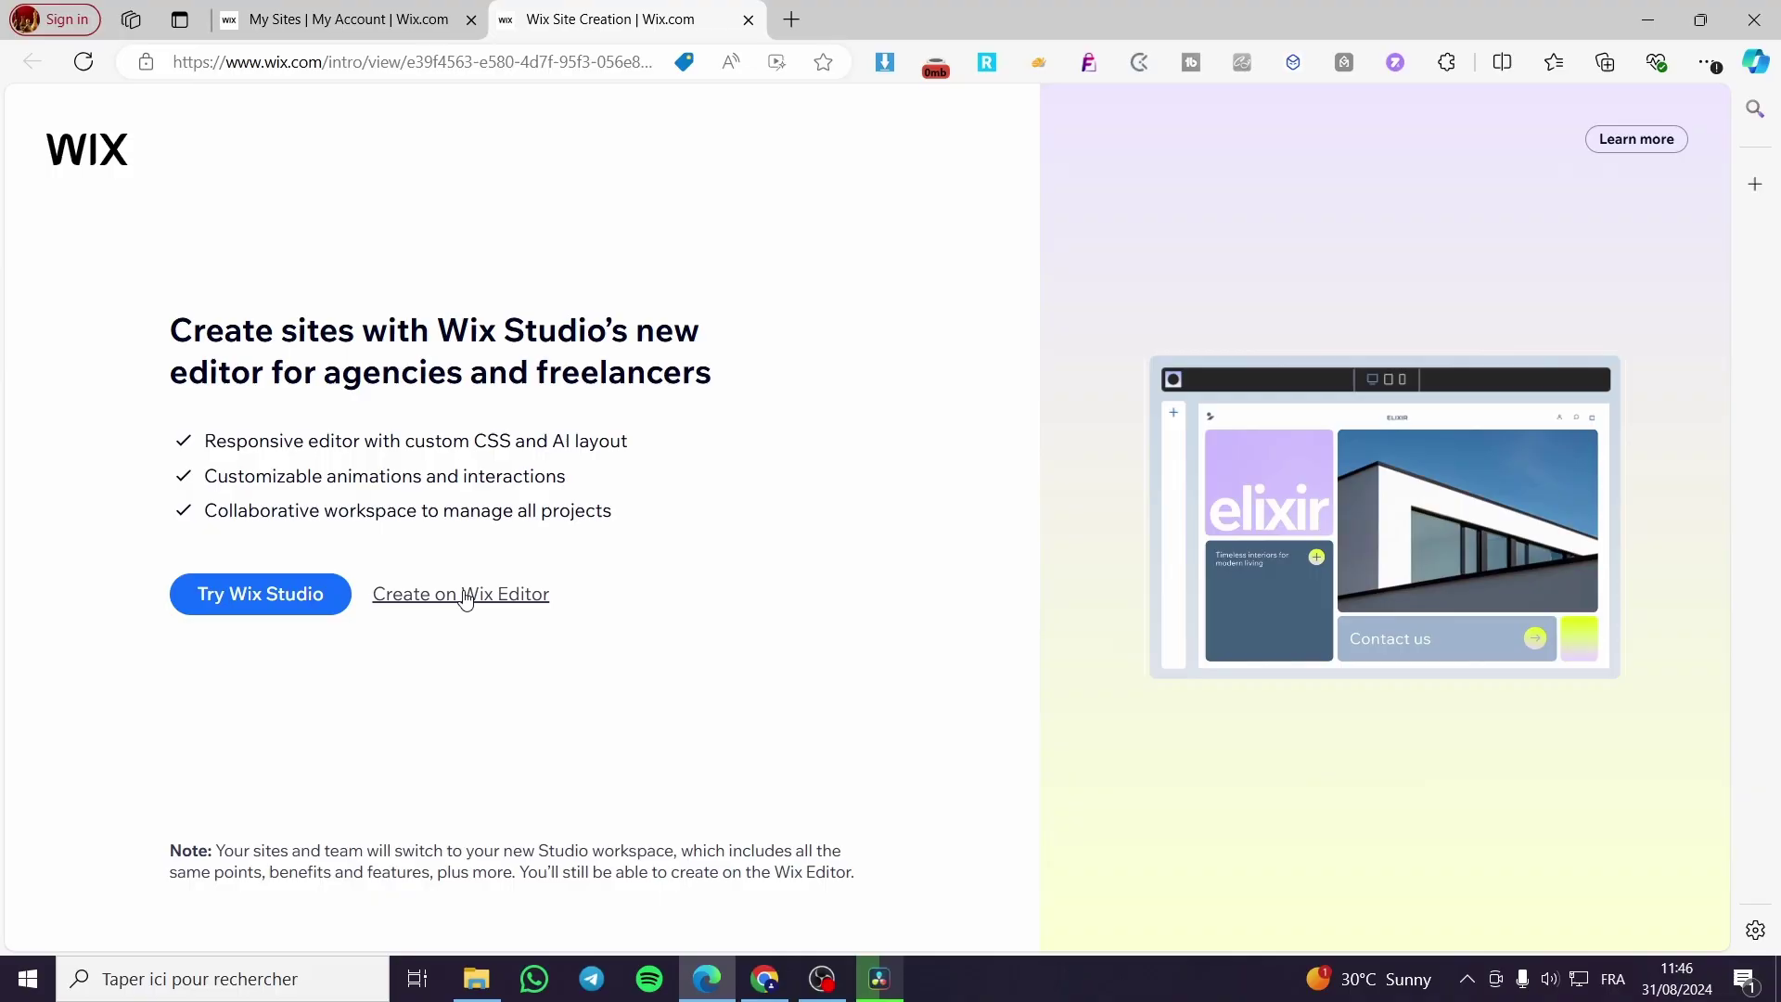
click(466, 595)
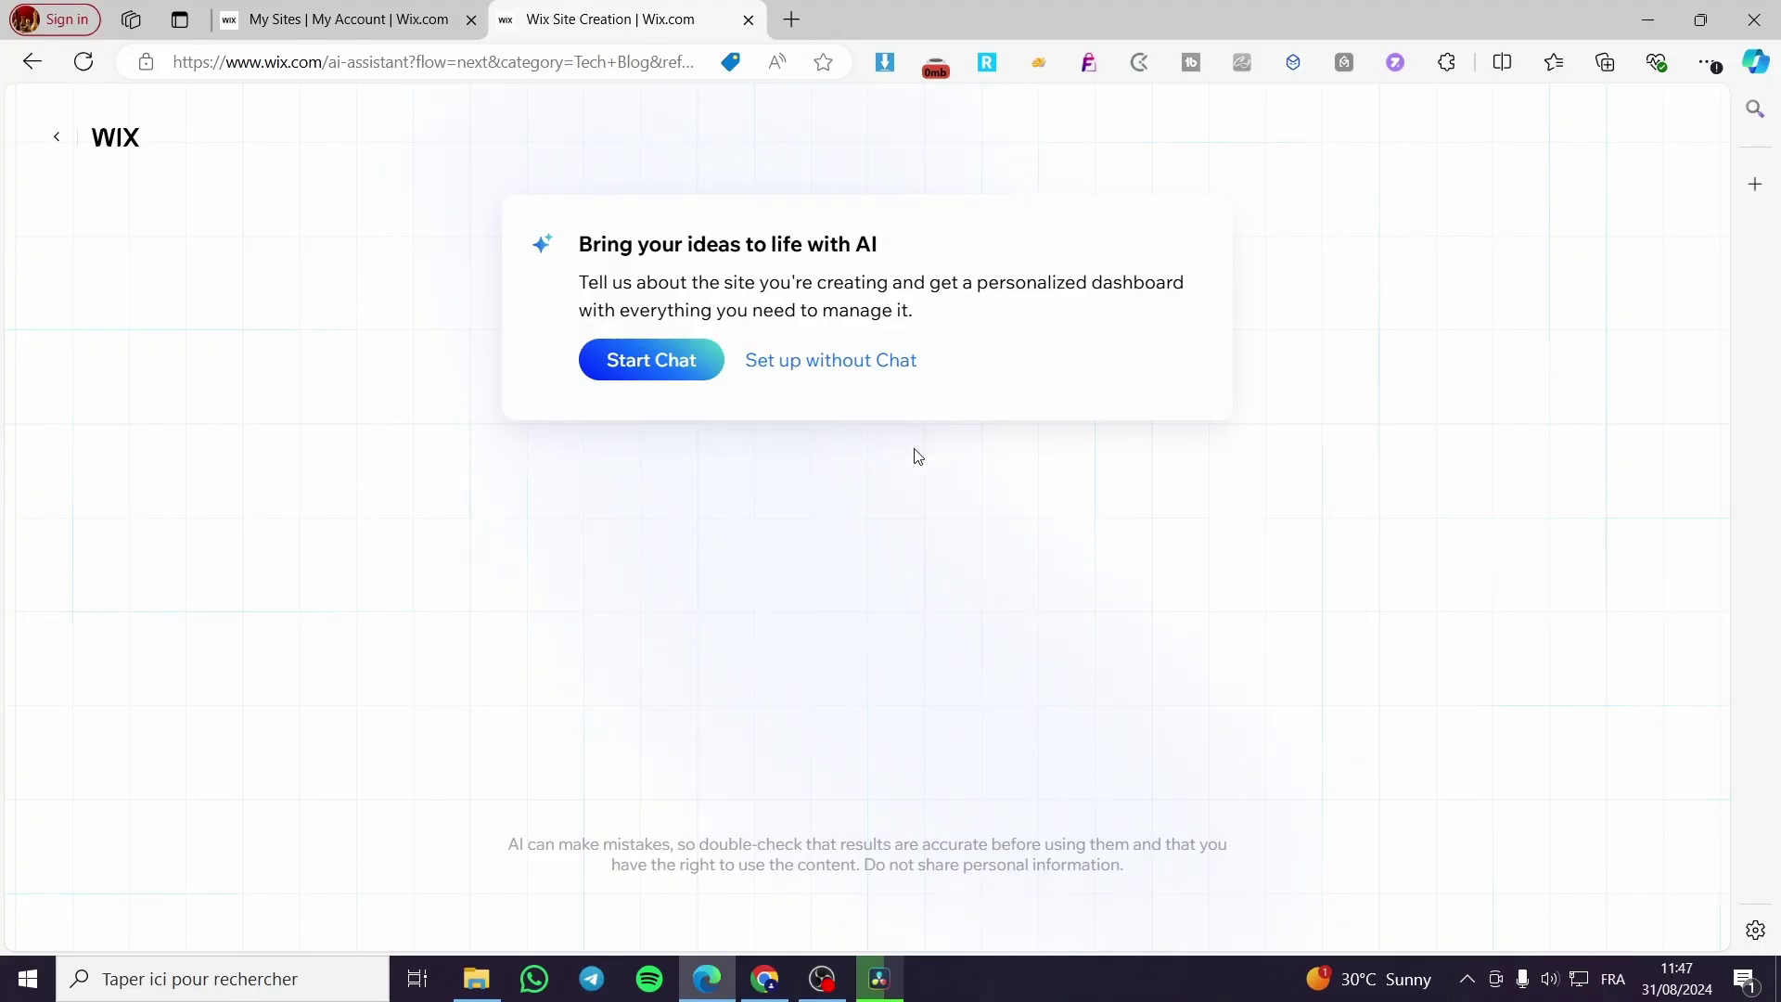
Skip the AI chat, replace the Tech Blog suggestion and submit 'Artist' as site type
click(891, 370)
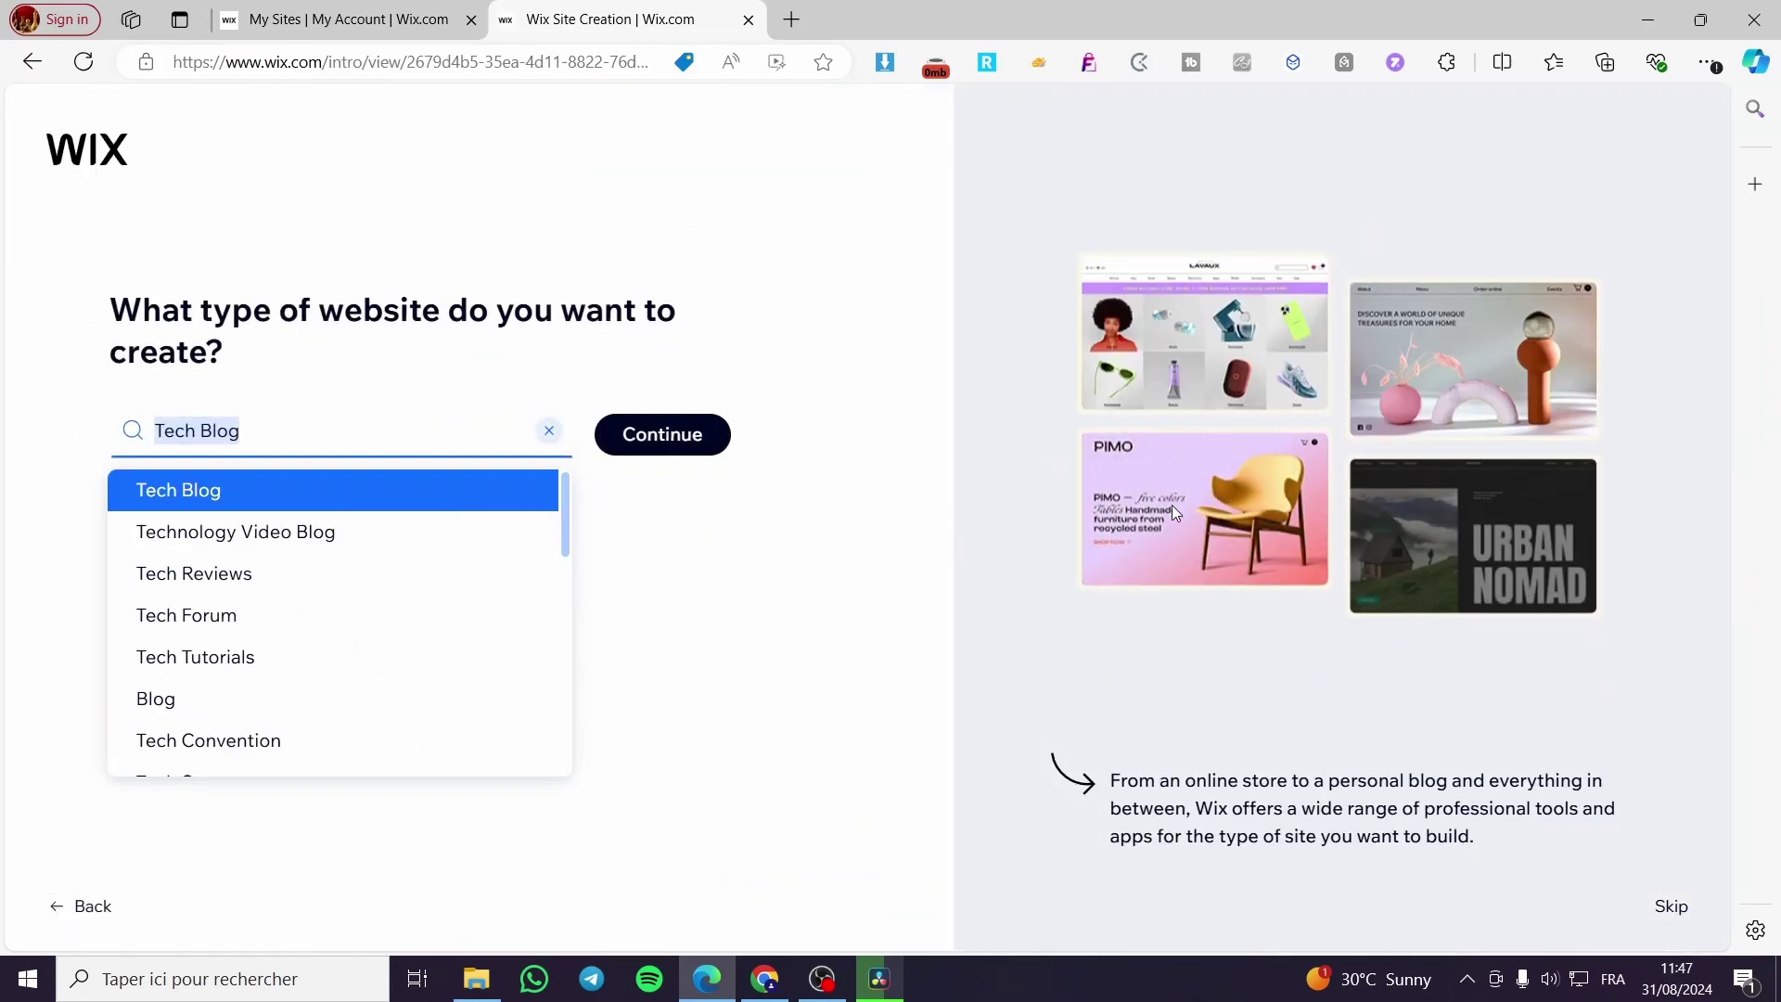
click(549, 430)
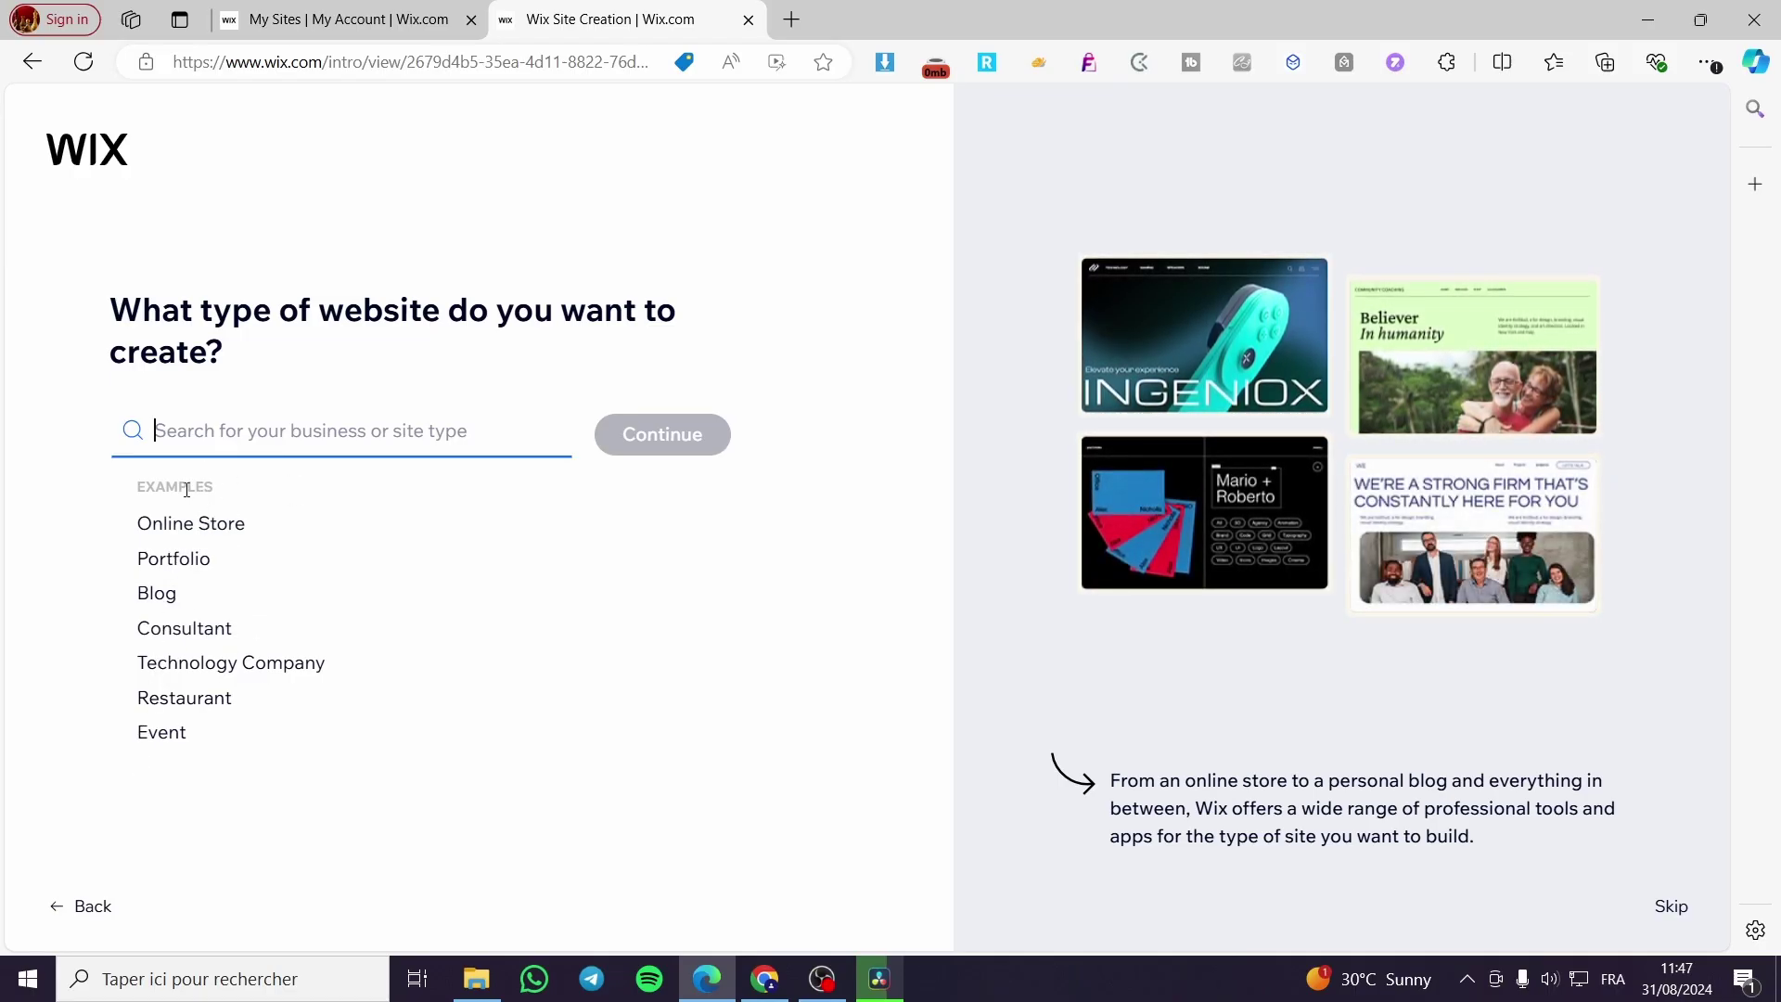
click(284, 433)
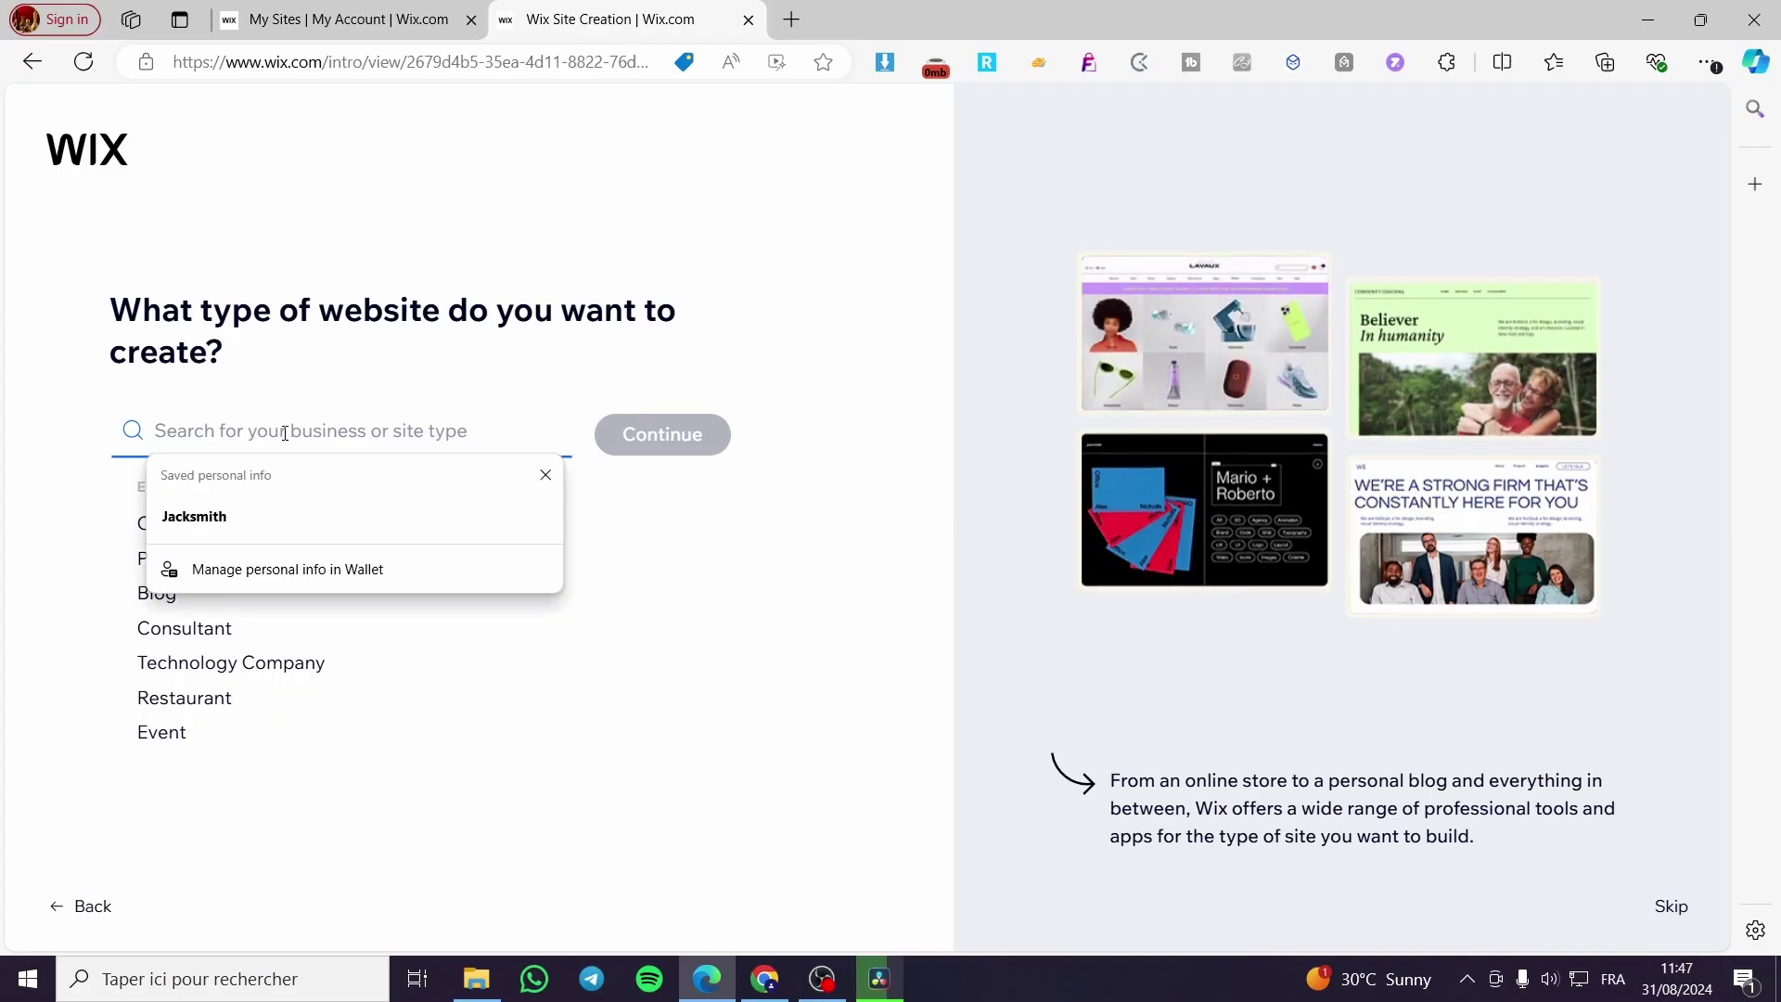
click(545, 474)
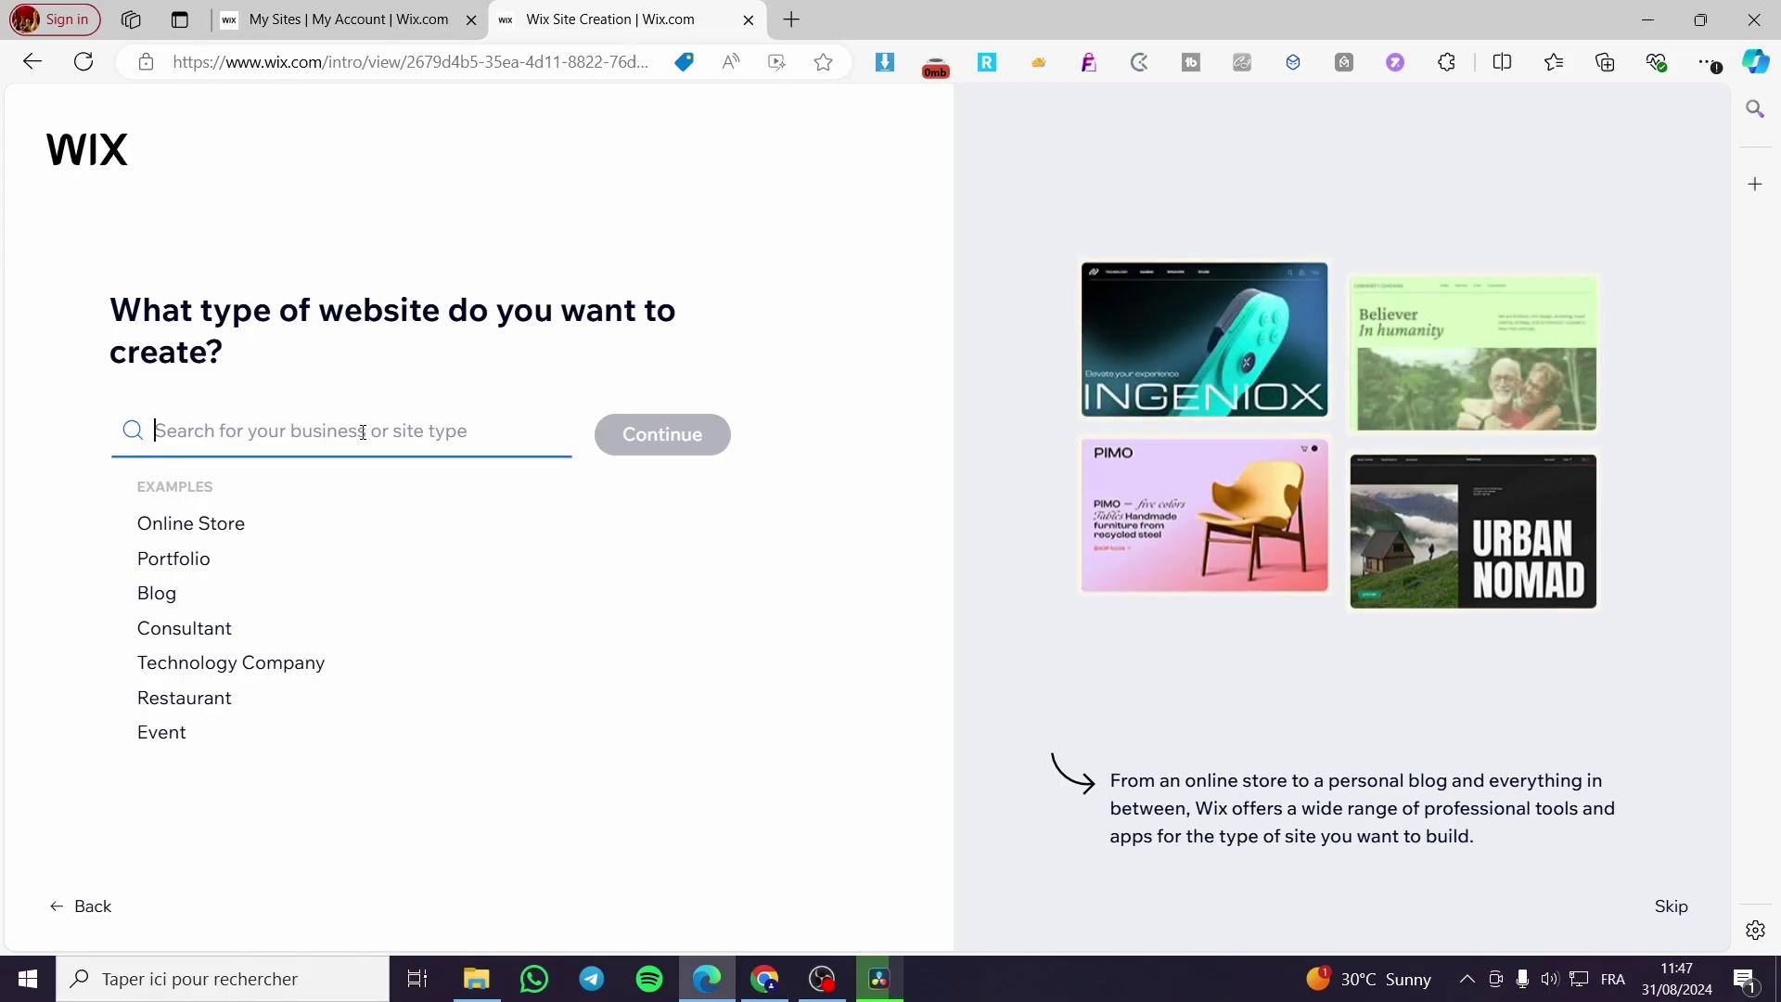
text(Arti)
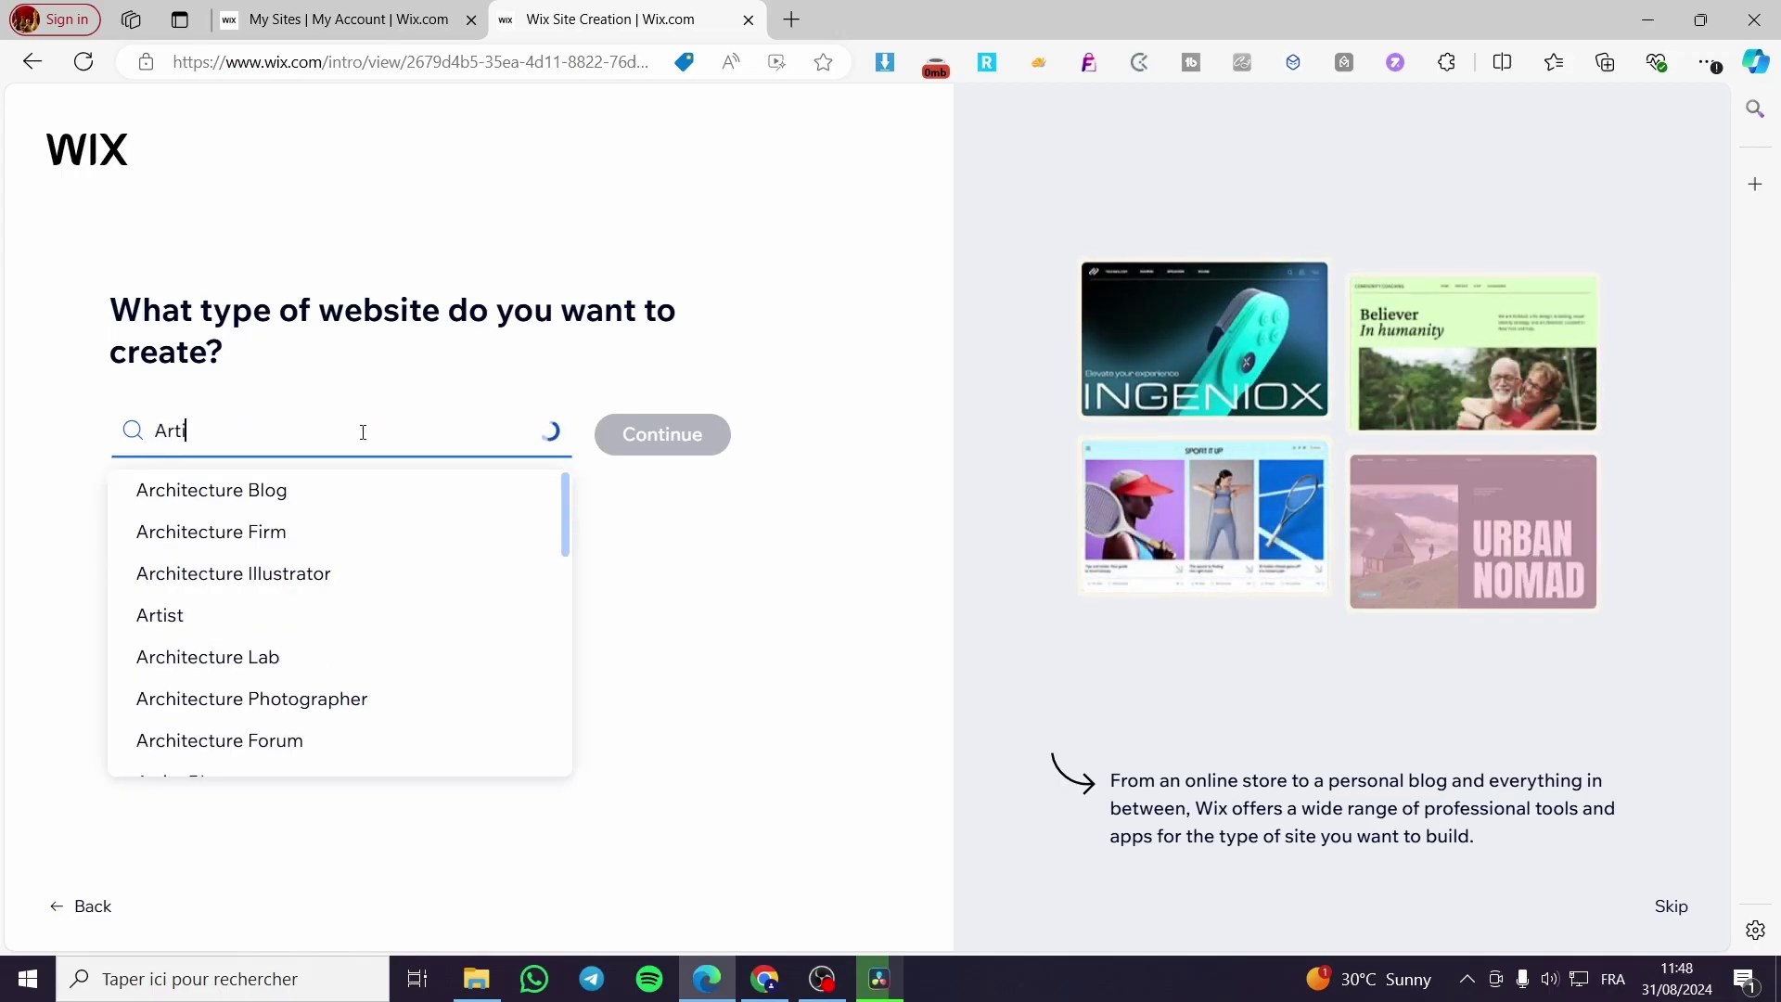
text(st)
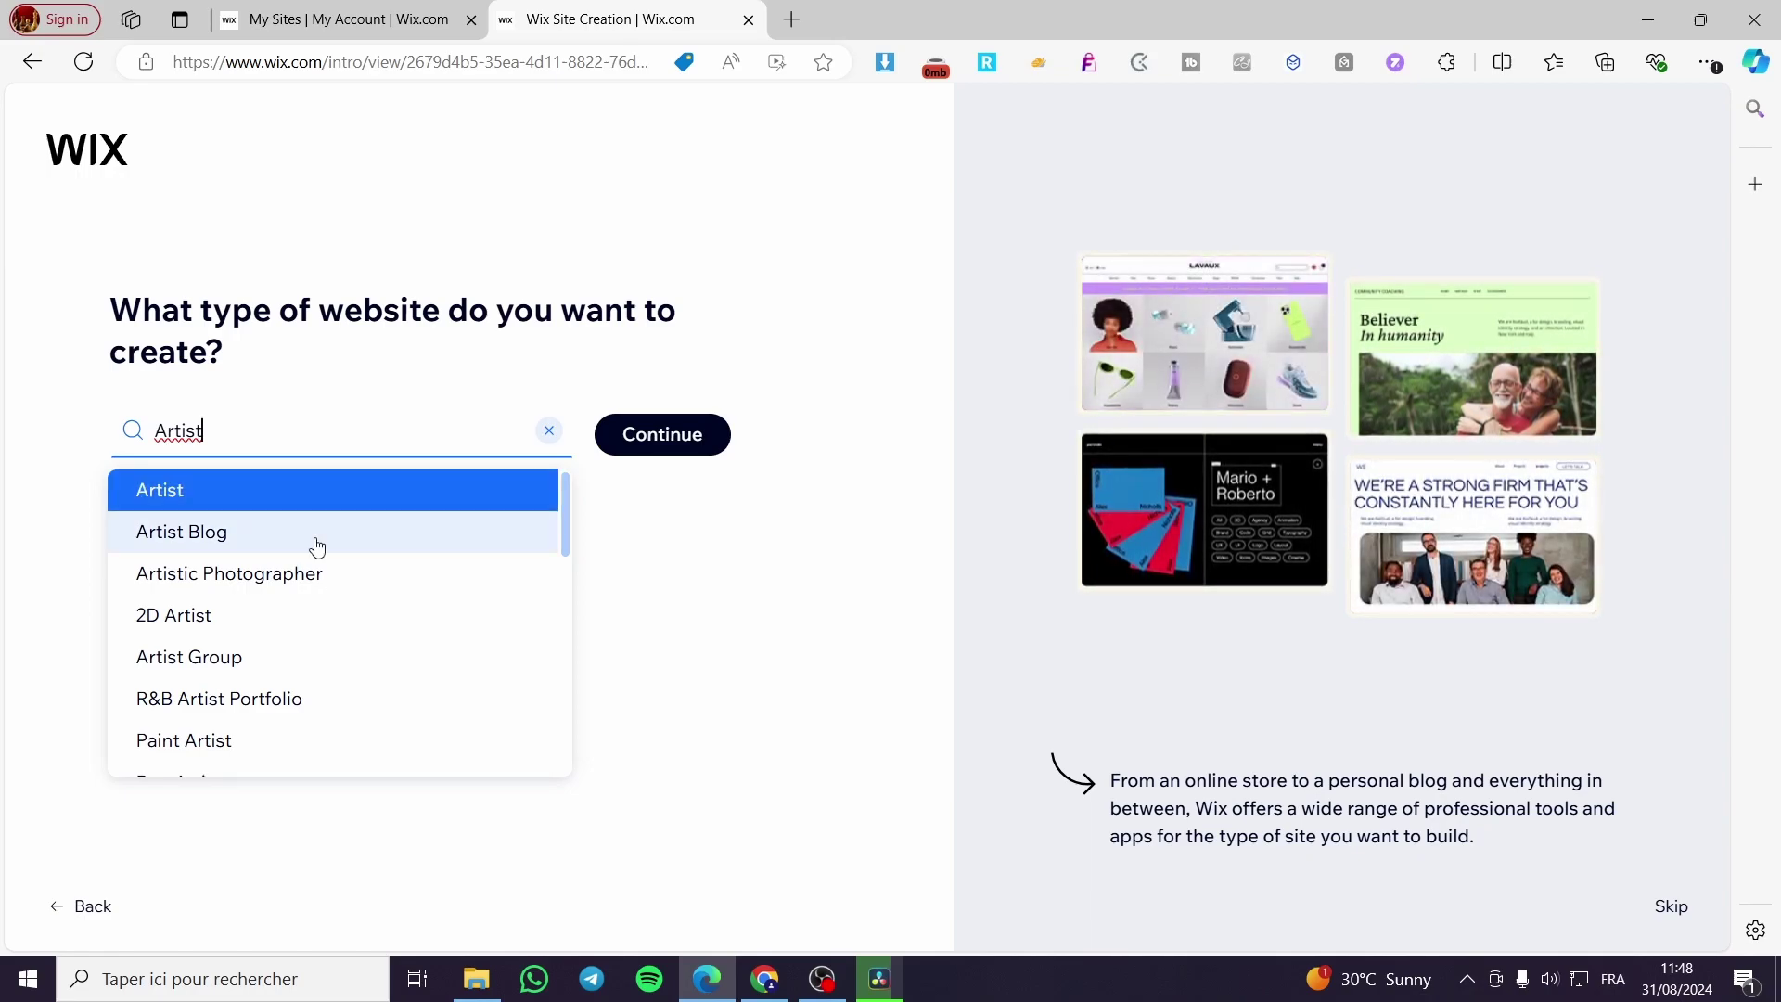
scroll(343, 732, down, 3)
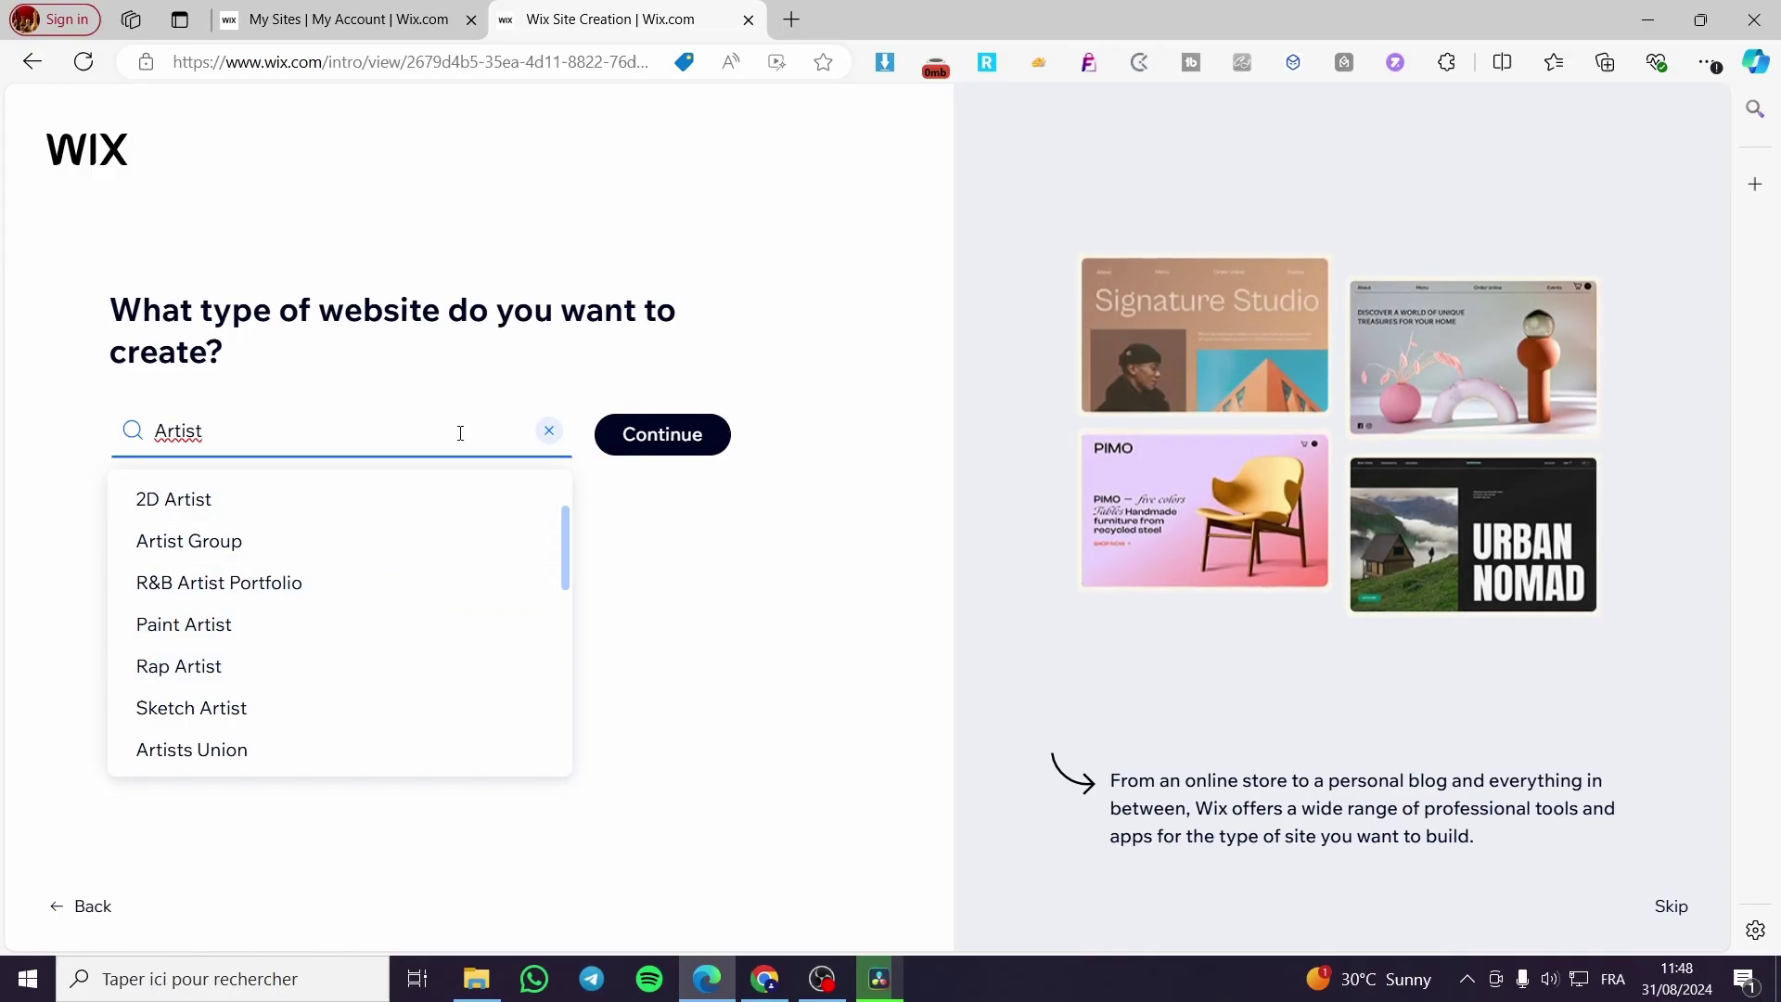
scroll(390, 668, down, 2)
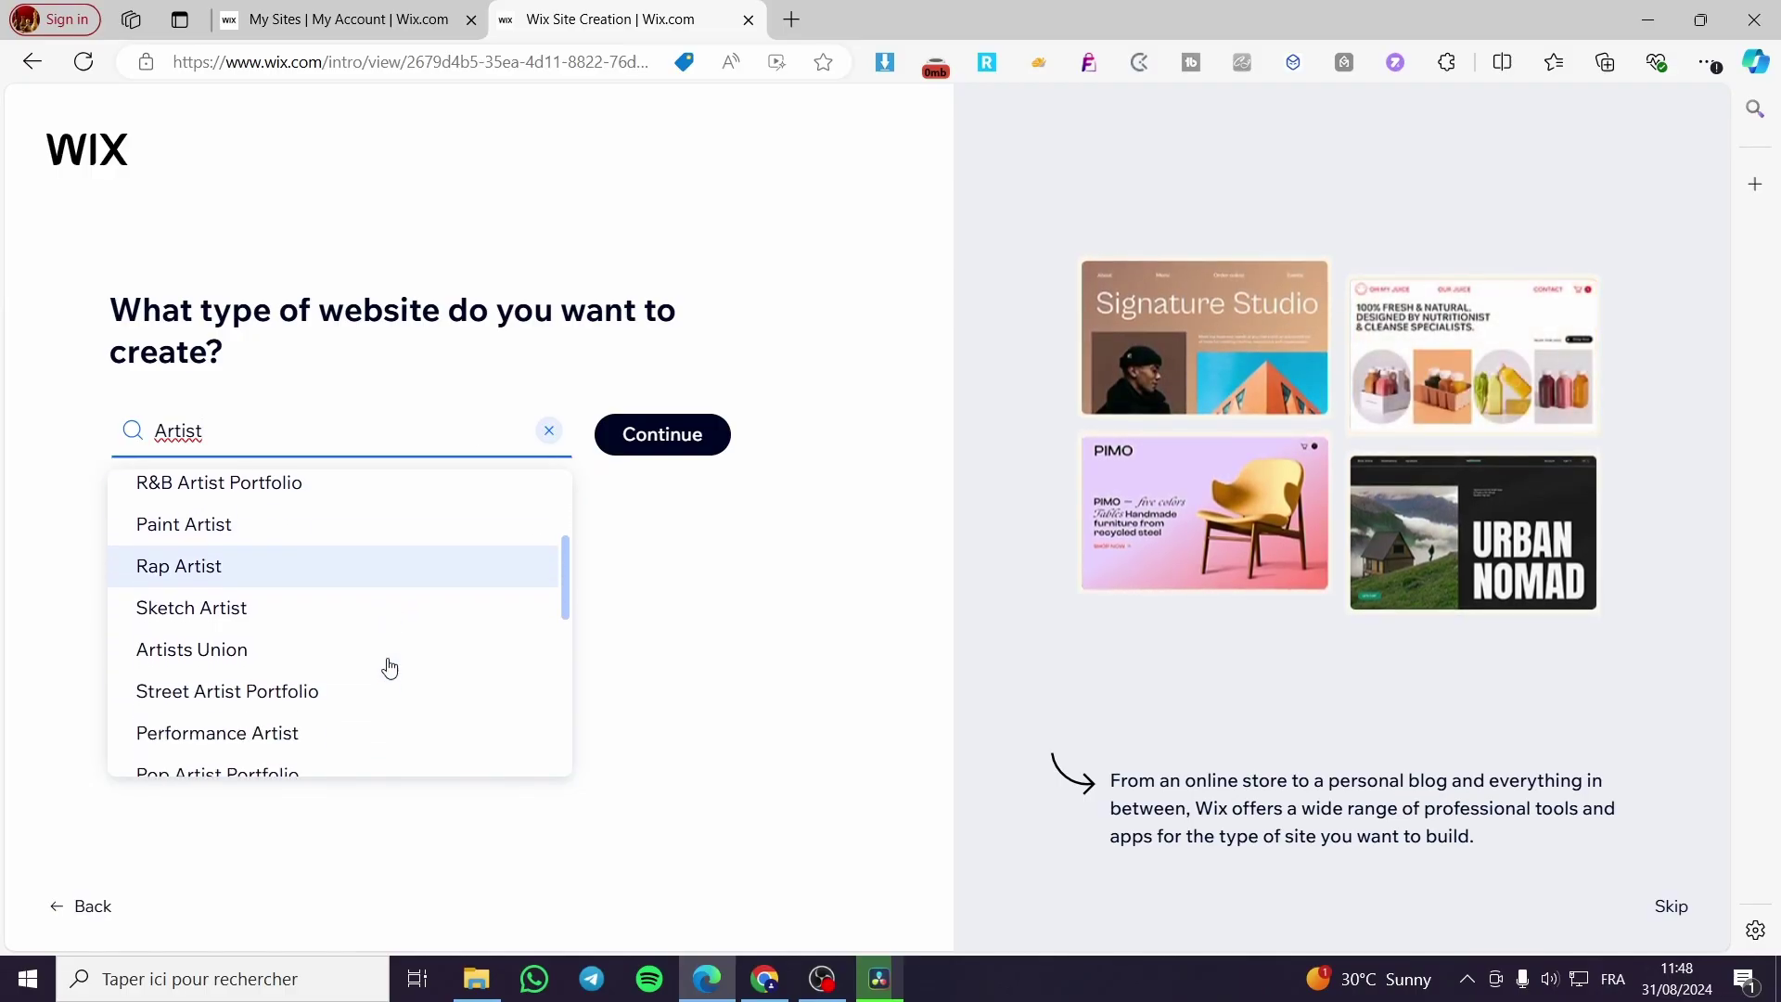
scroll(389, 668, down, 2)
scroll(390, 668, down, 1)
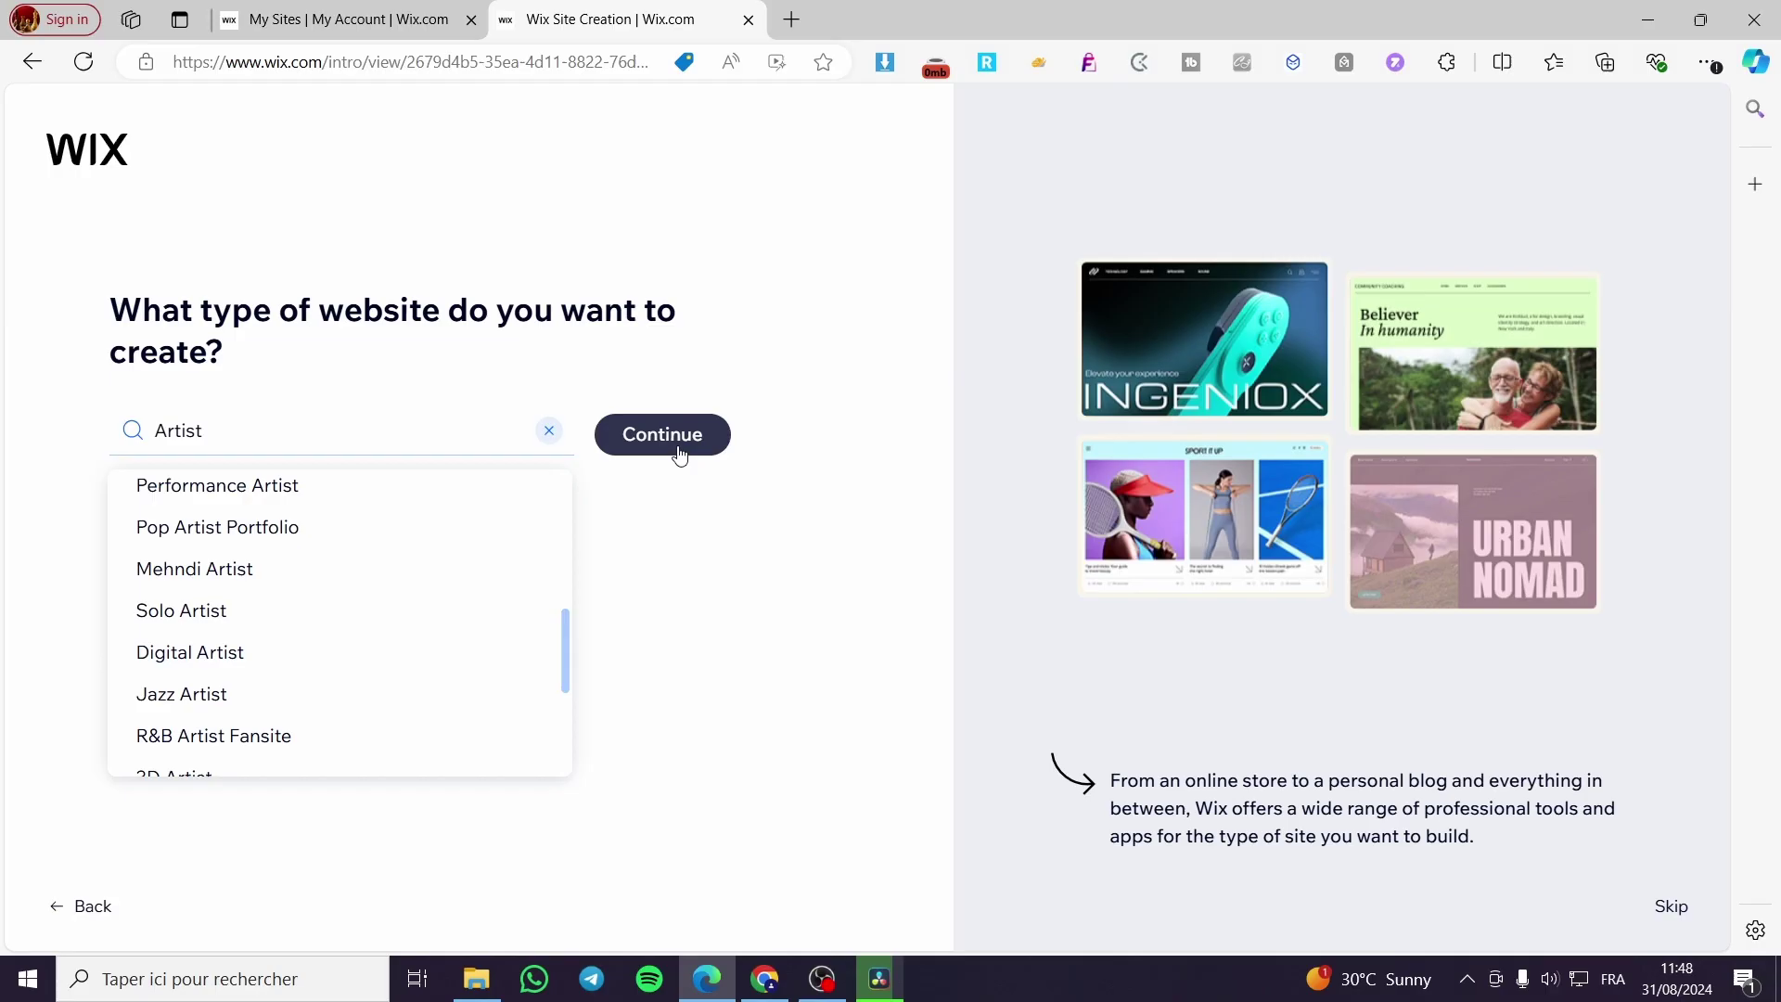
click(688, 443)
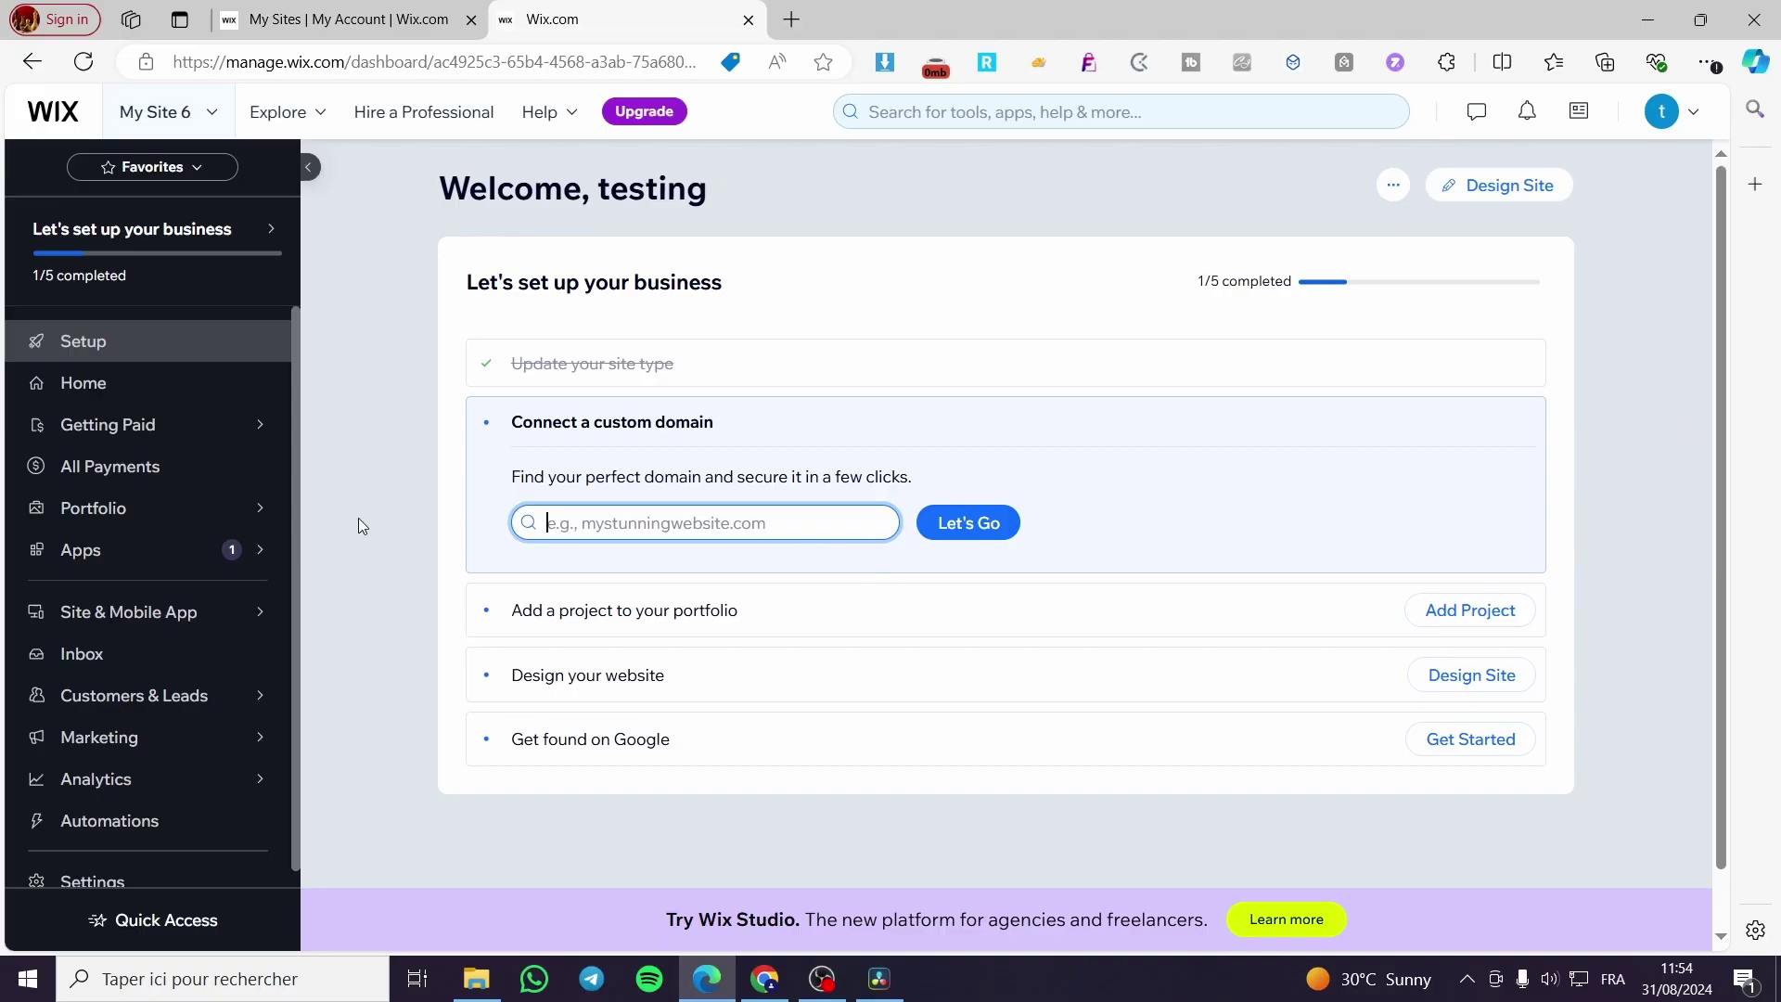
mouse_move(107, 425)
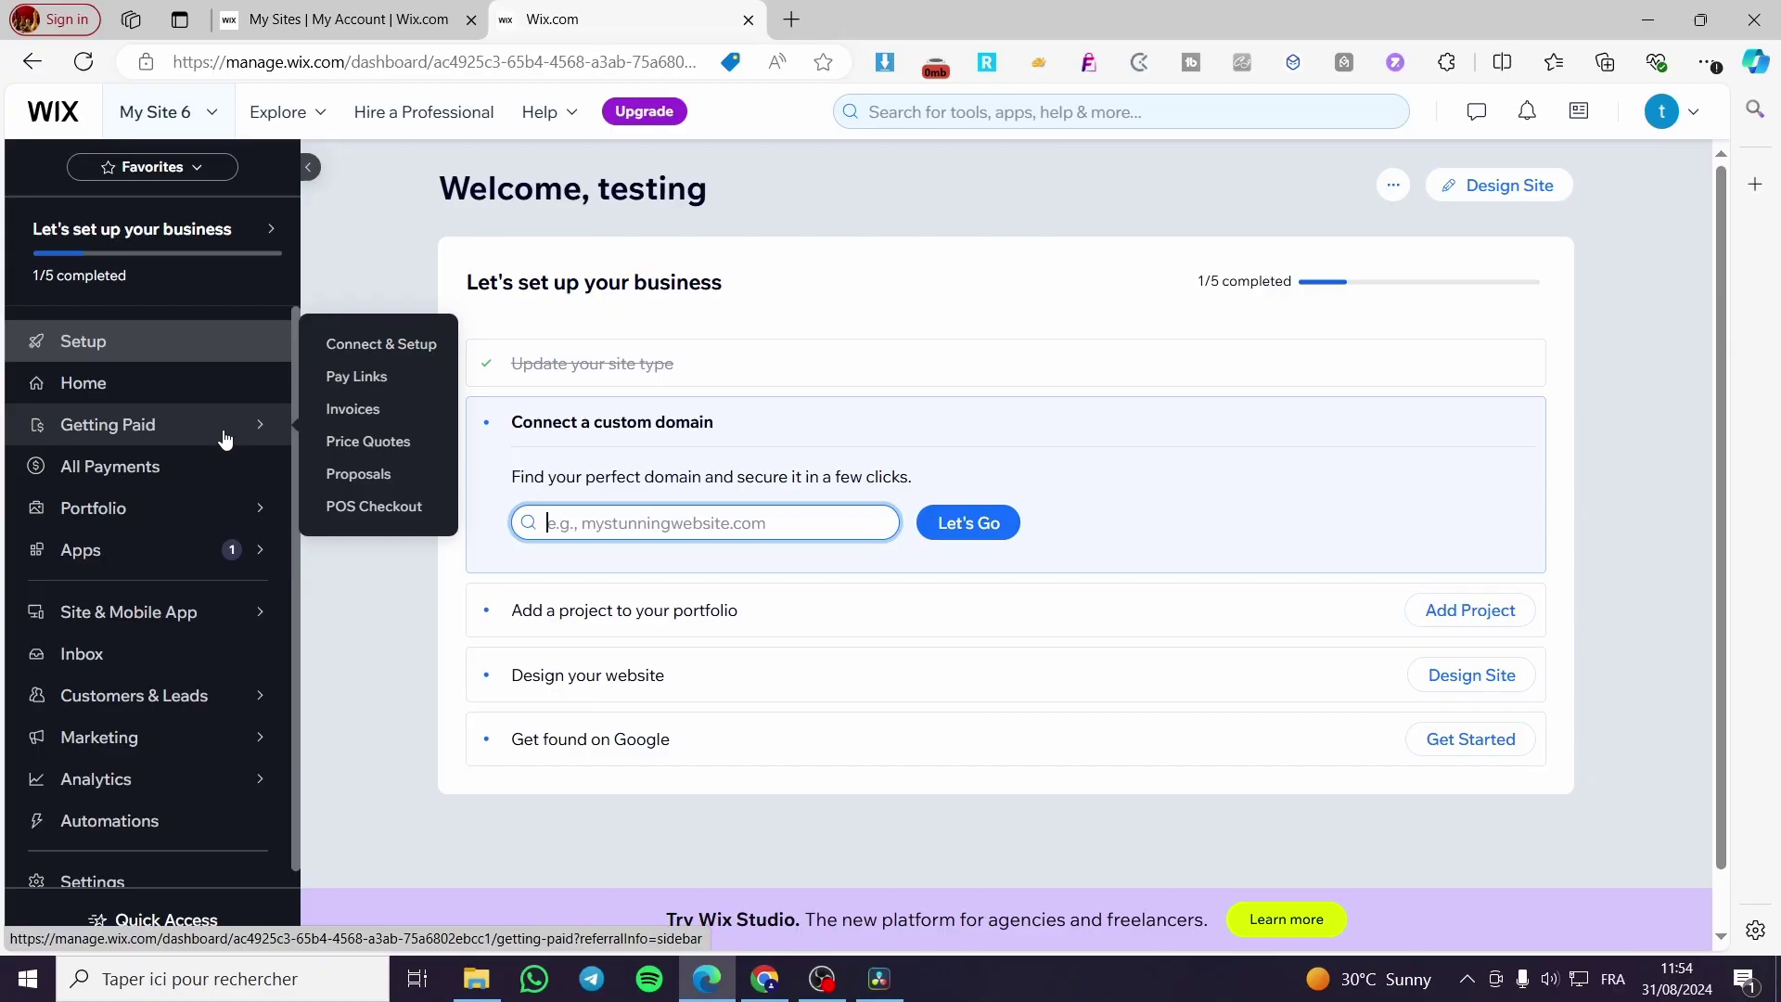
Open Getting Paid's Connect & Setup and view payment methods without connecting any
click(397, 355)
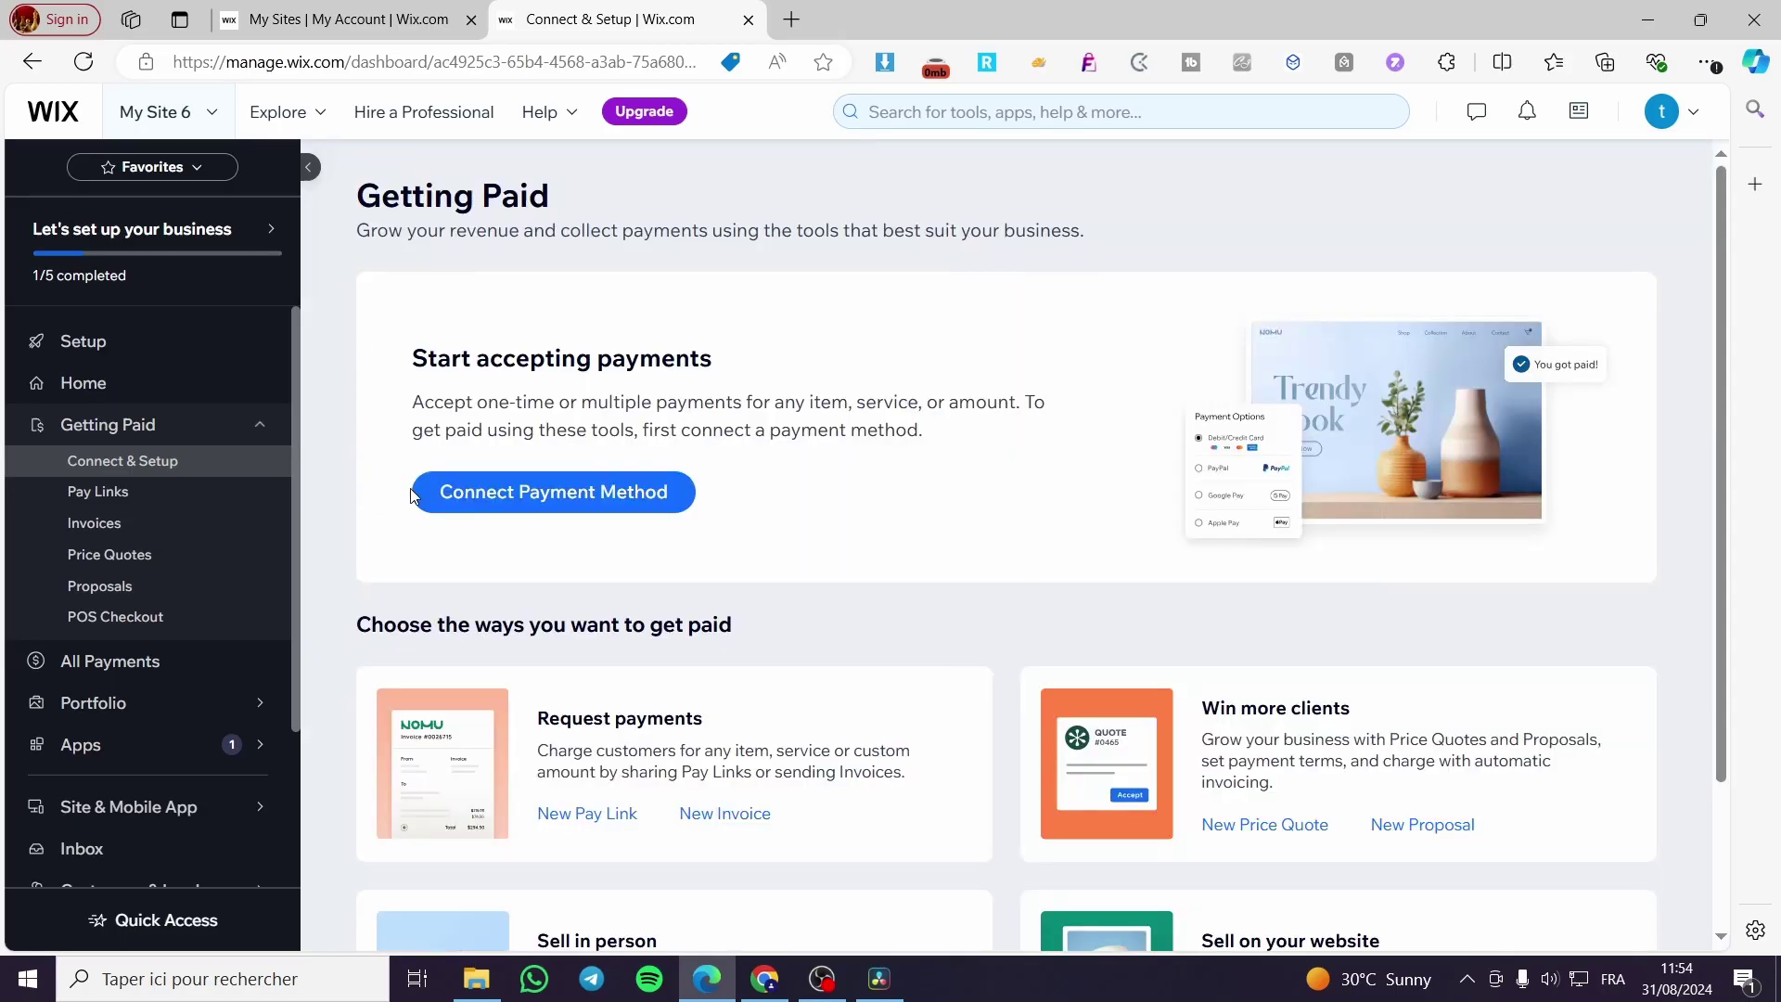
click(579, 506)
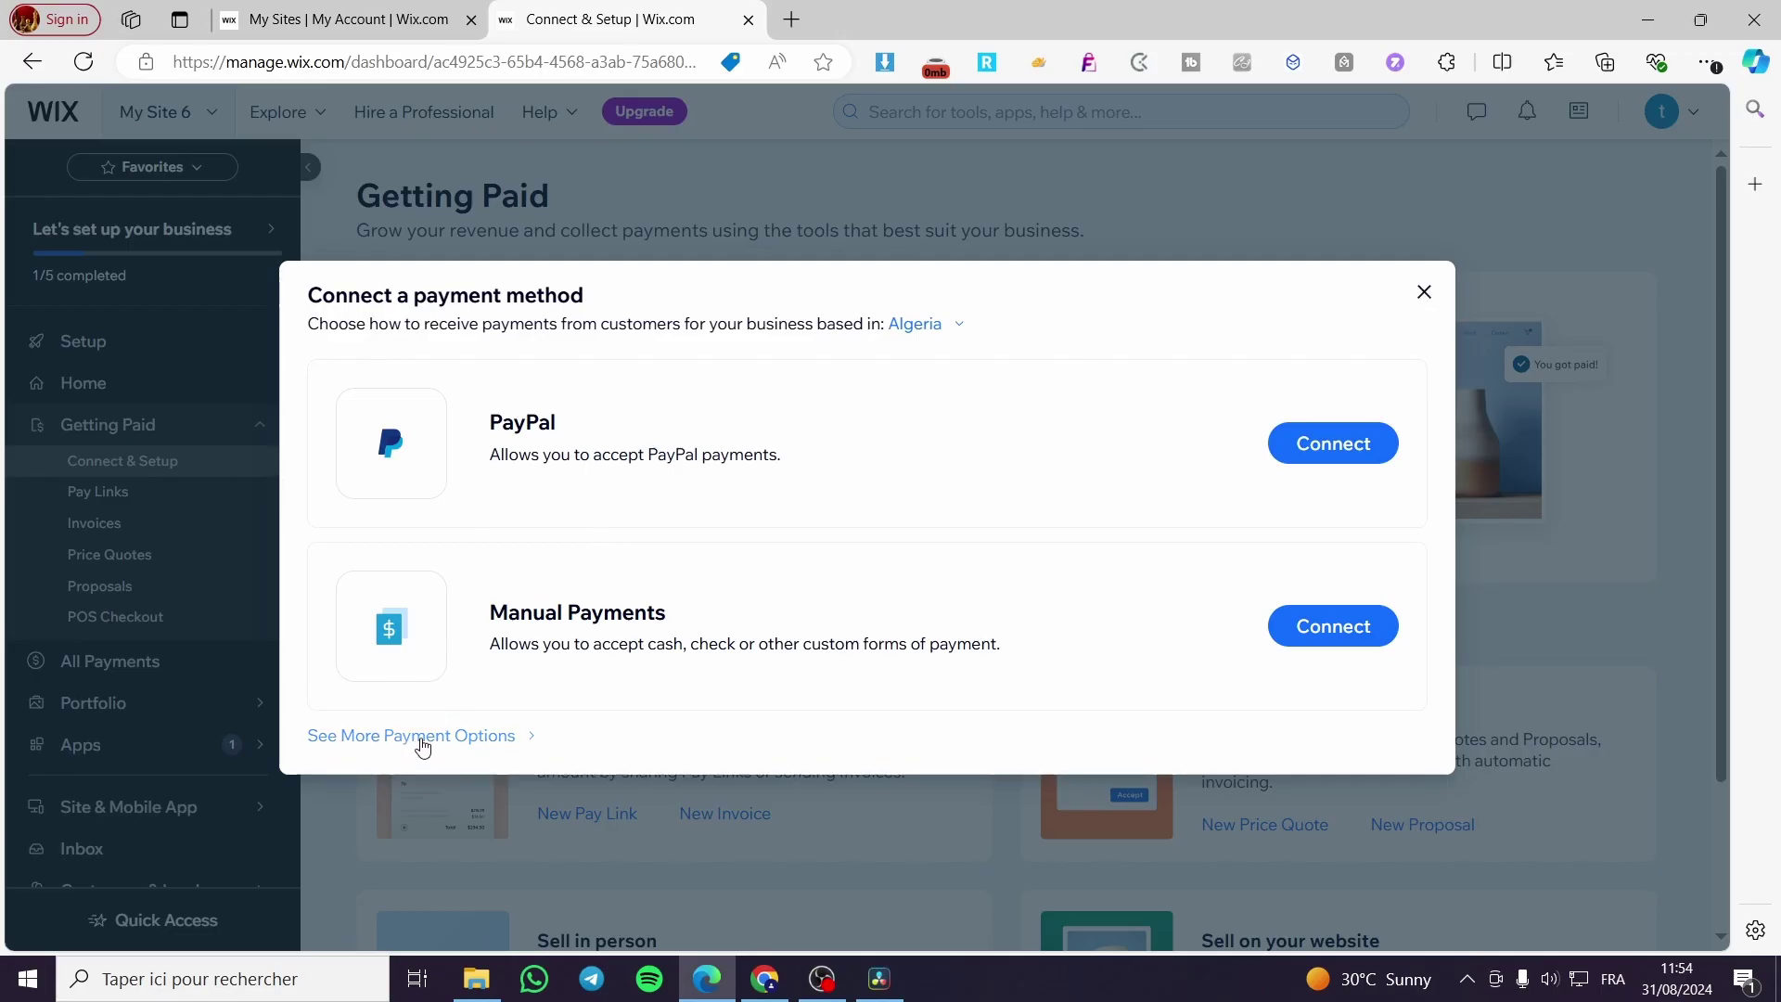
click(1424, 291)
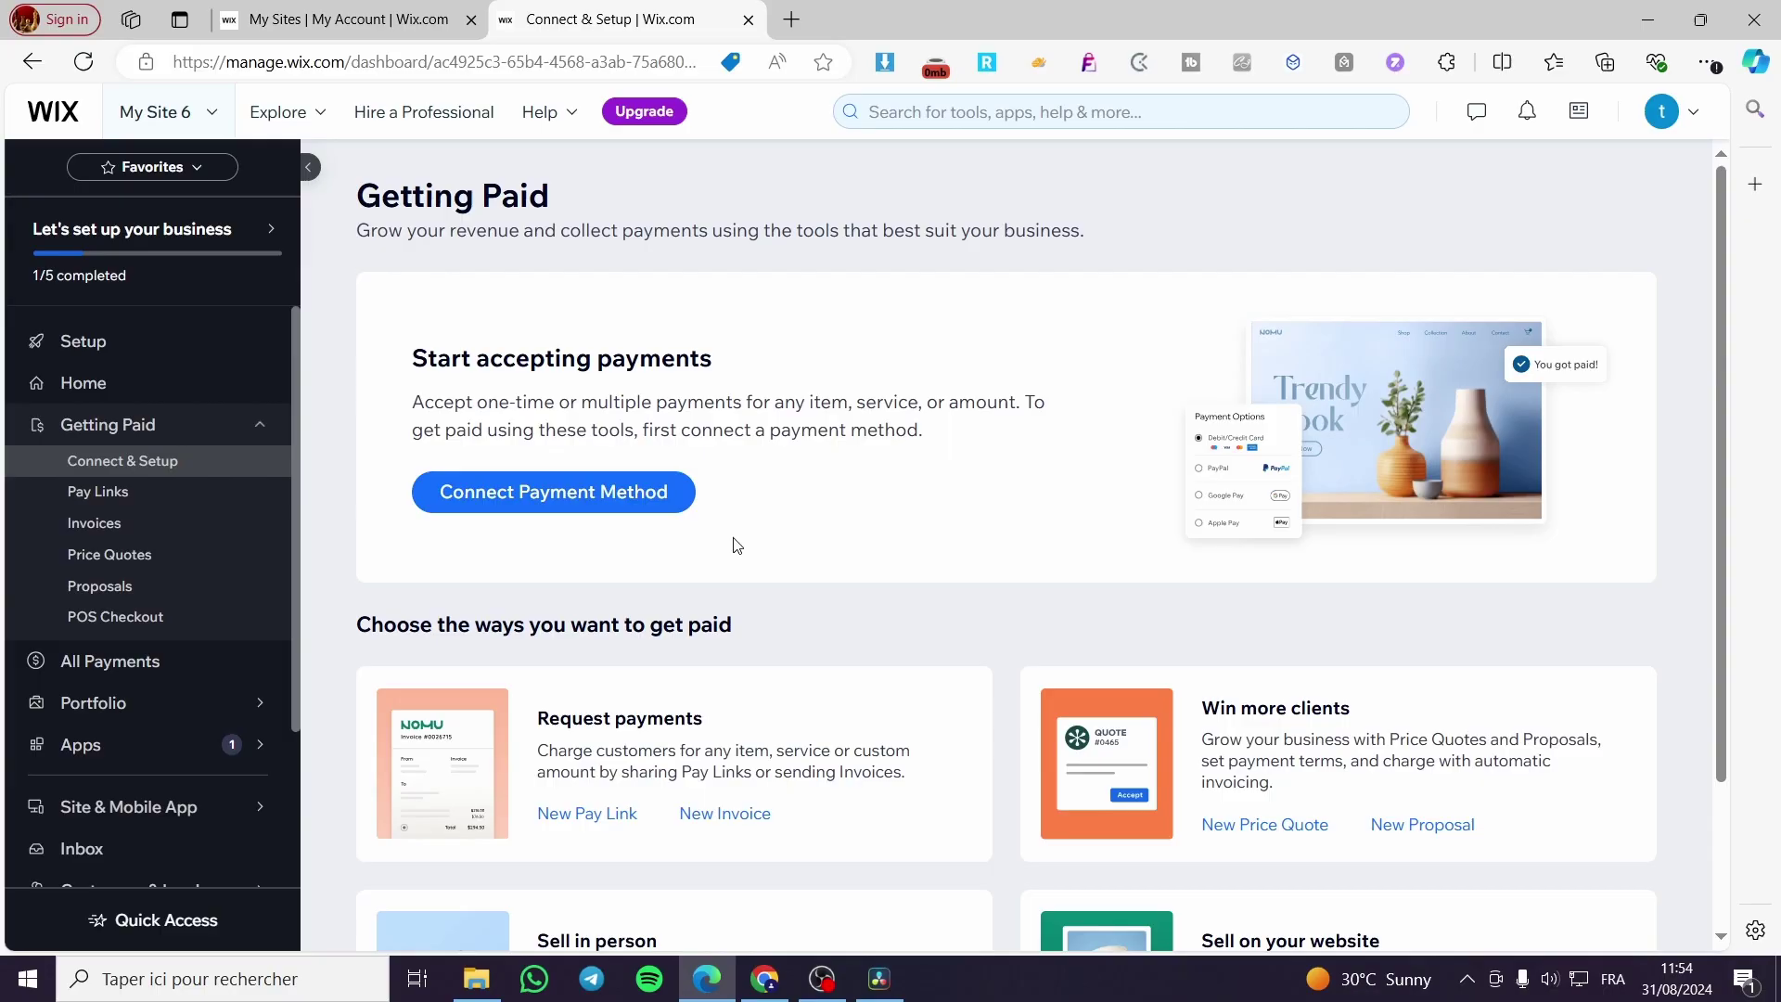
mouse_move(92, 703)
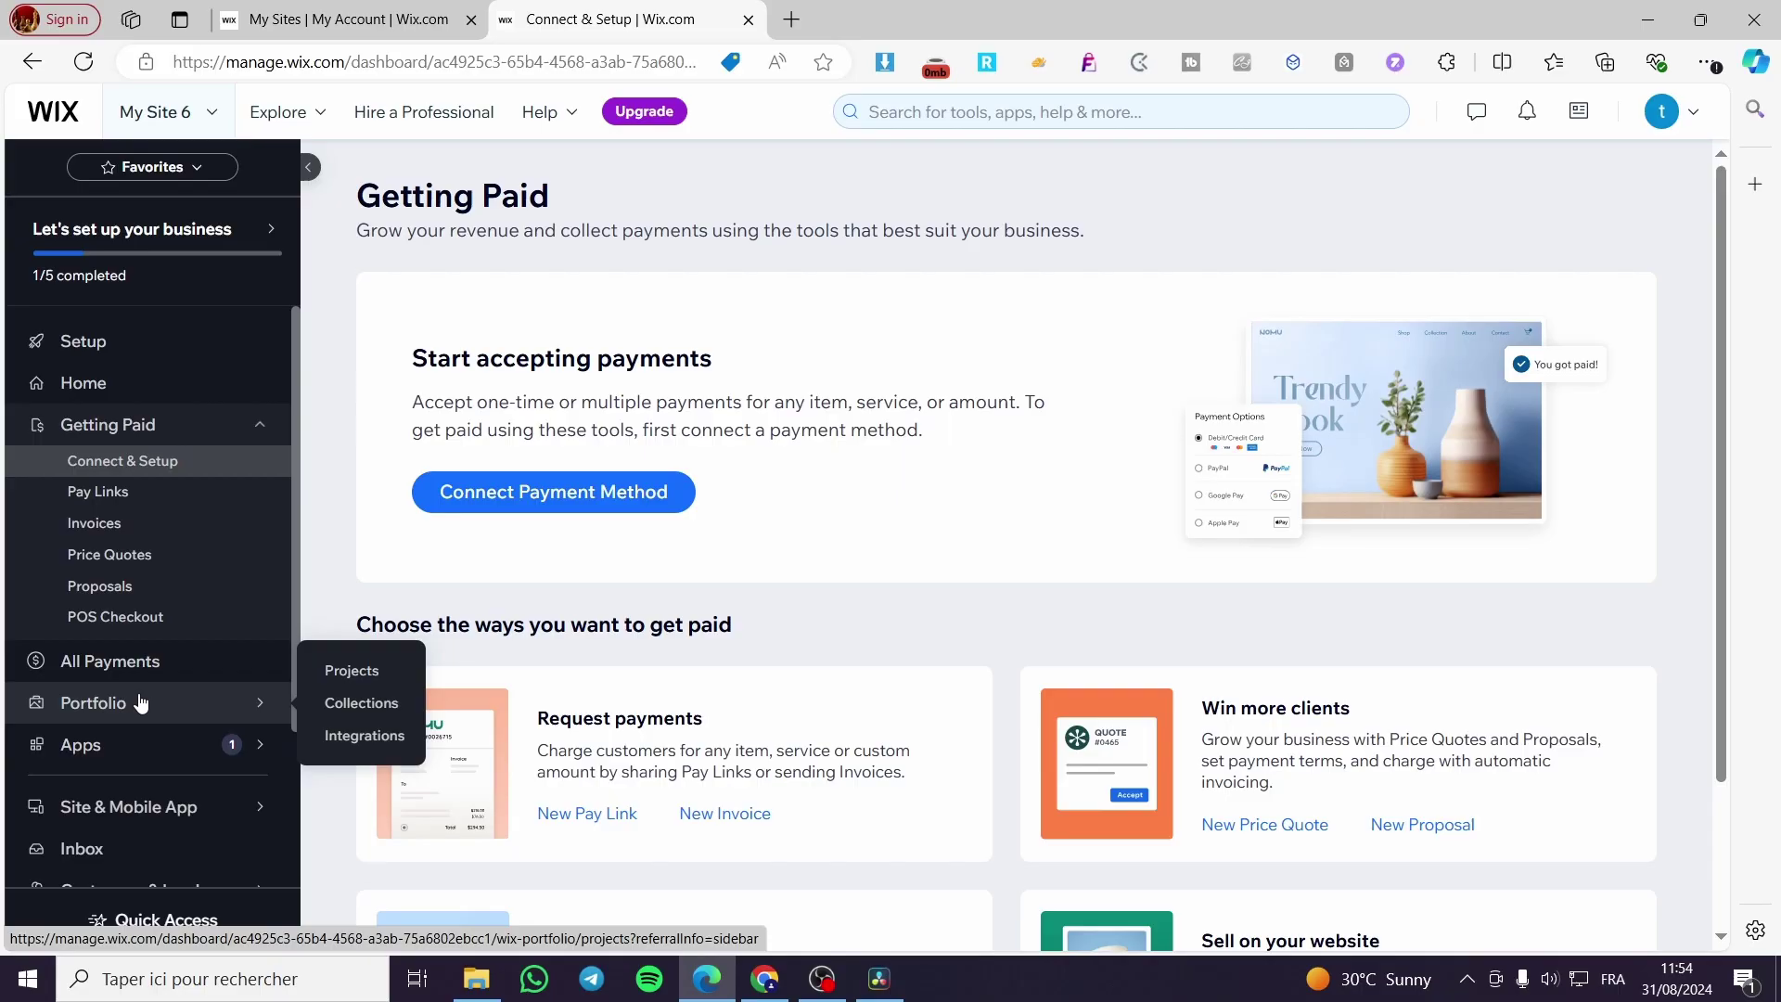
Open Portfolio Projects and abandon the AI portfolio wizard via Set Up without AI
click(139, 702)
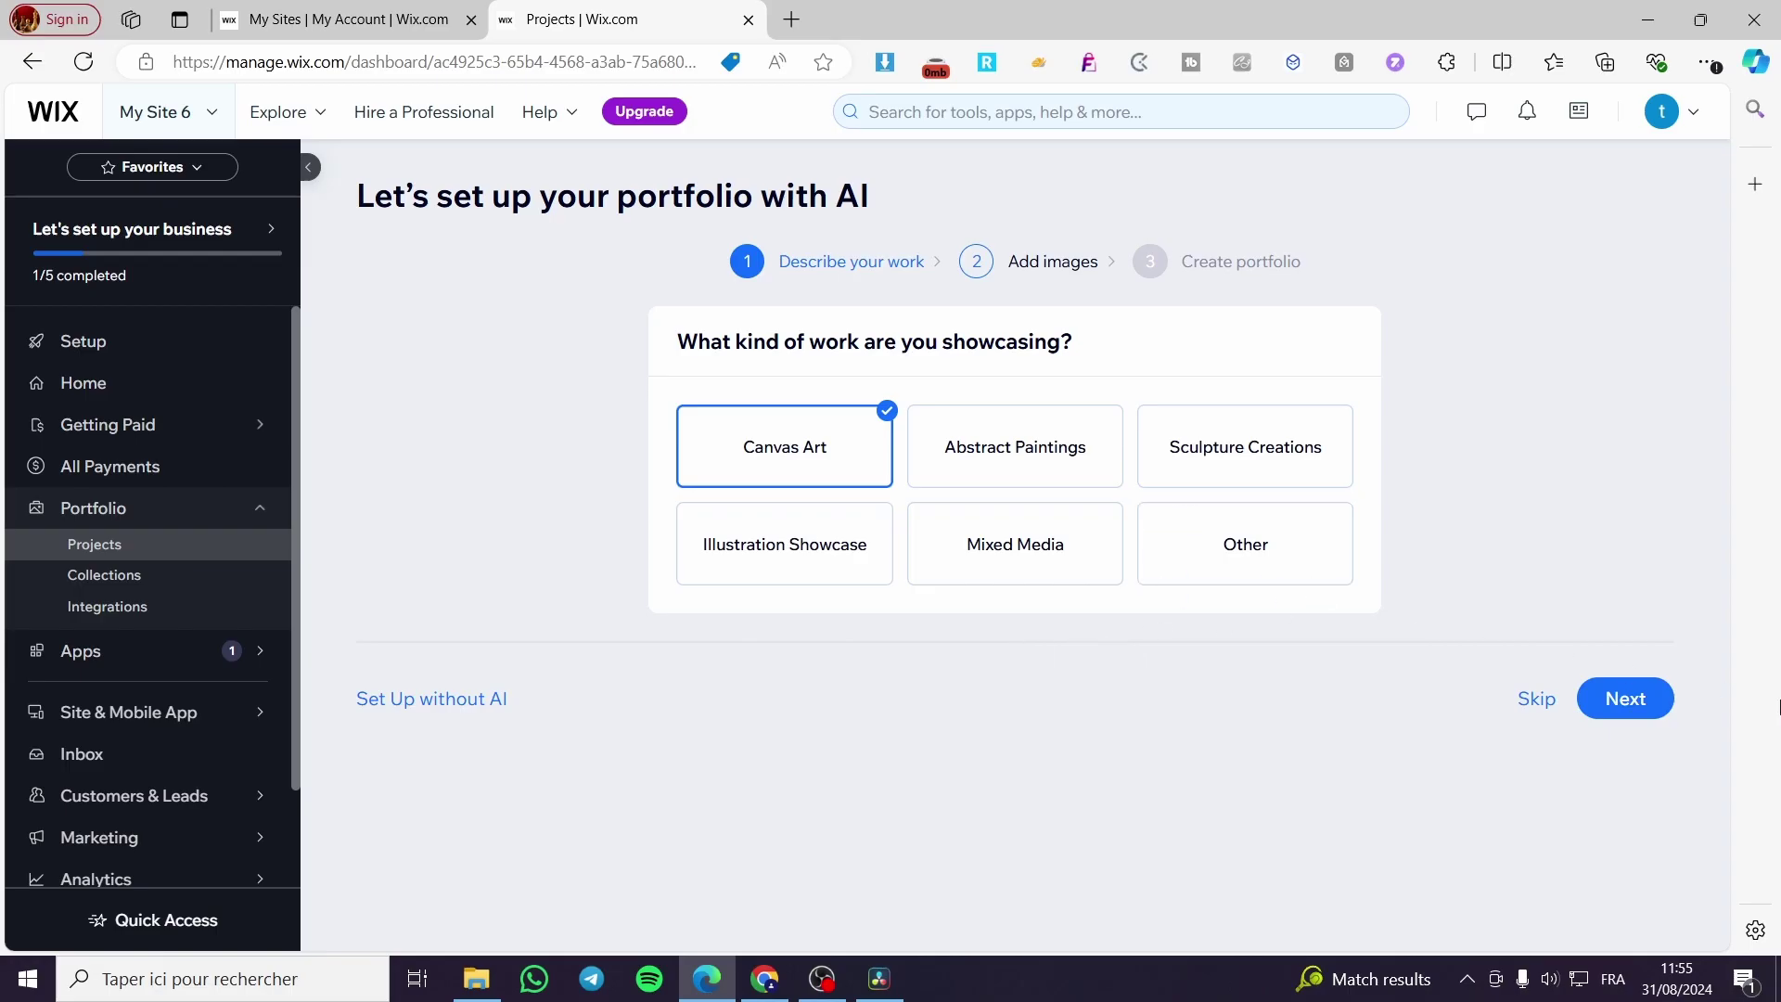
click(1000, 262)
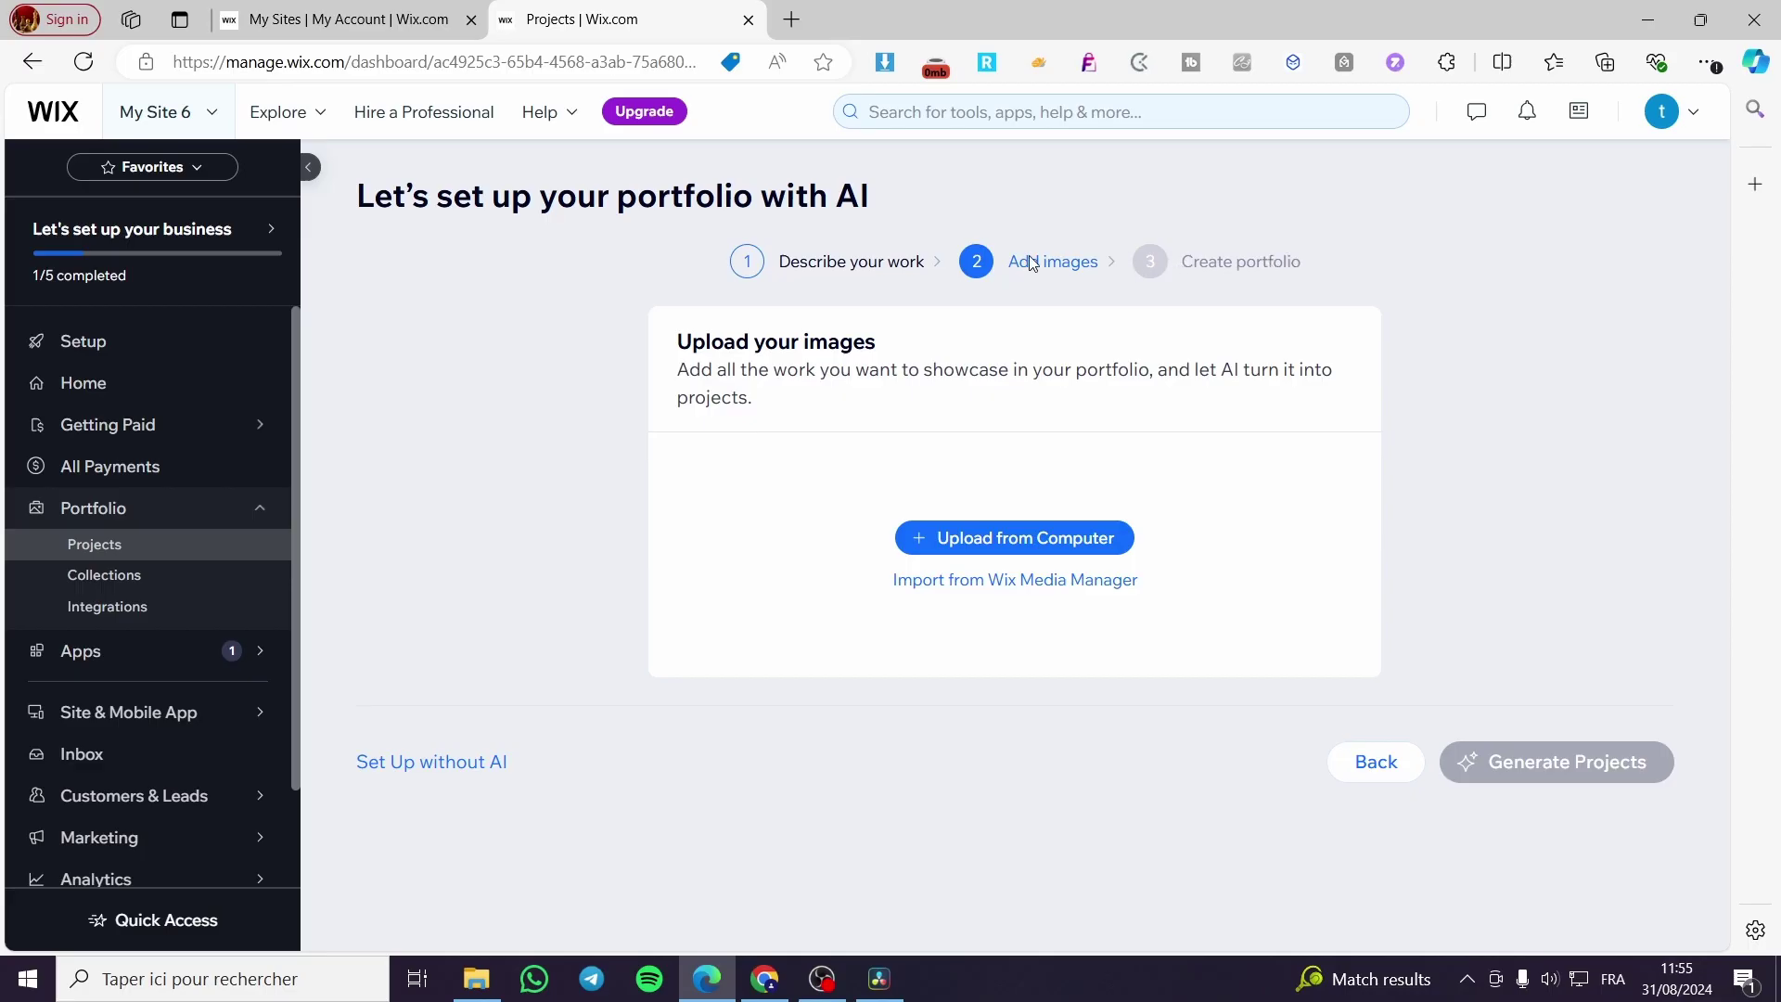
click(798, 260)
click(443, 705)
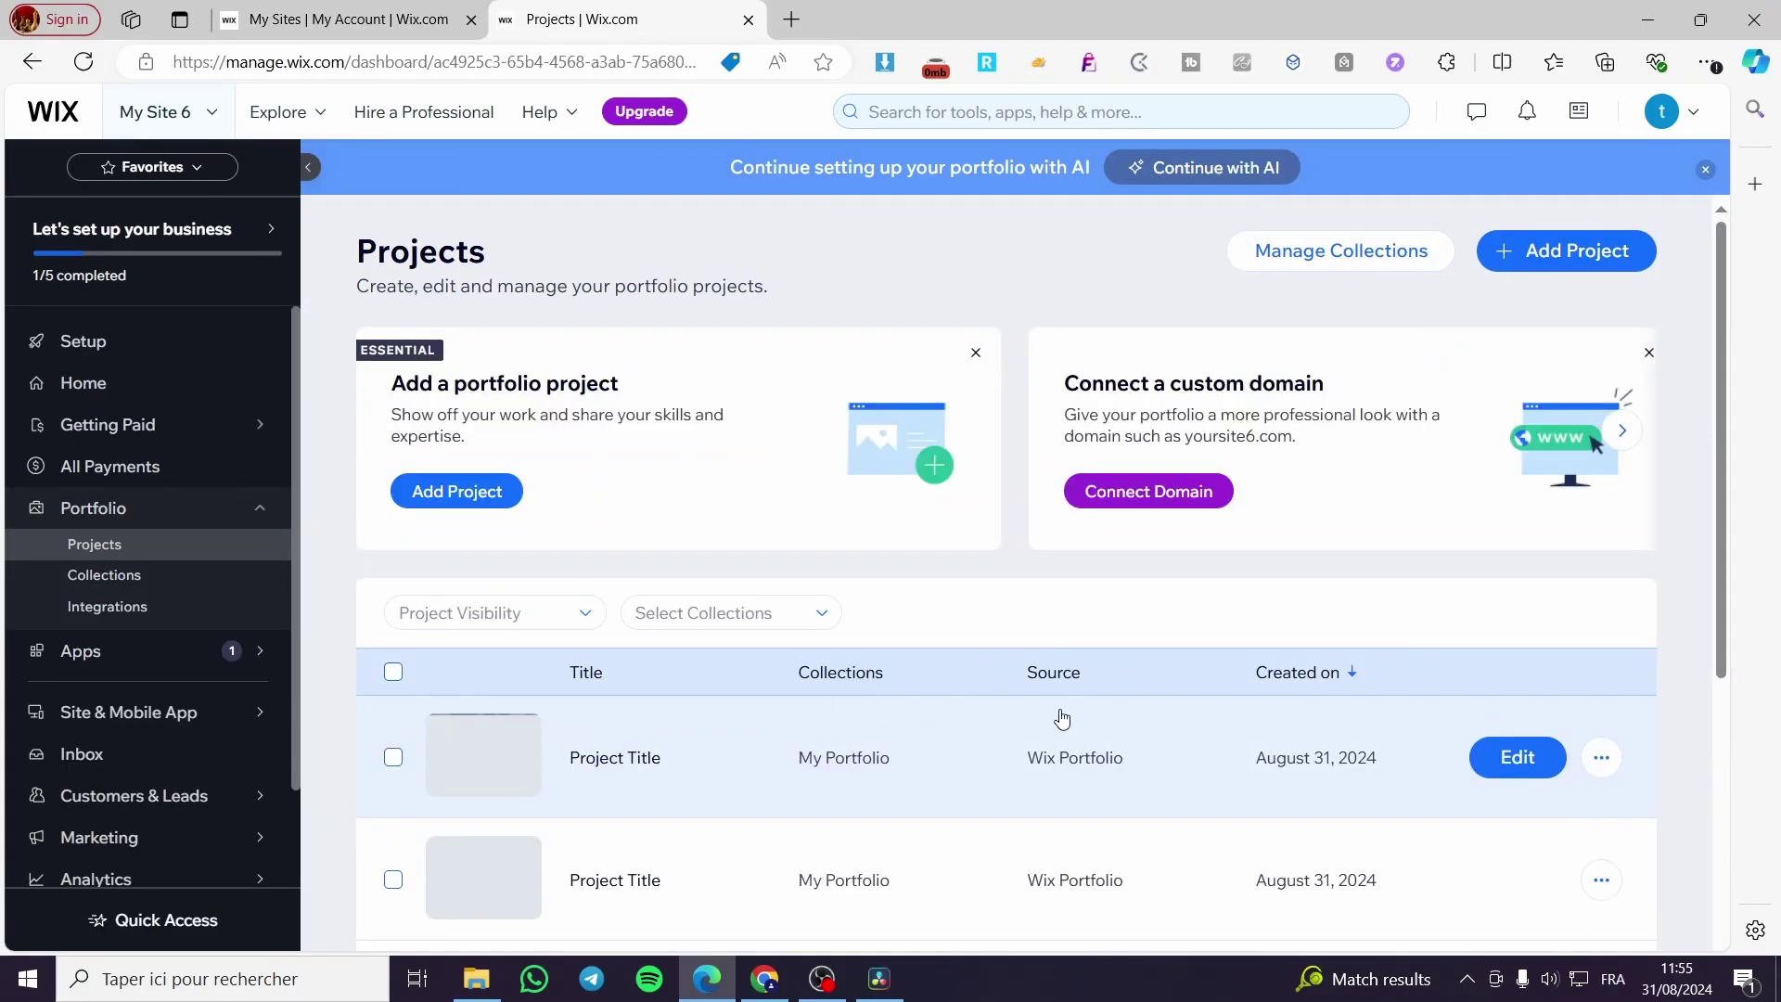
Browse the placeholder projects, open the first one's editor, and cancel without changes
scroll(1447, 576, down, 3)
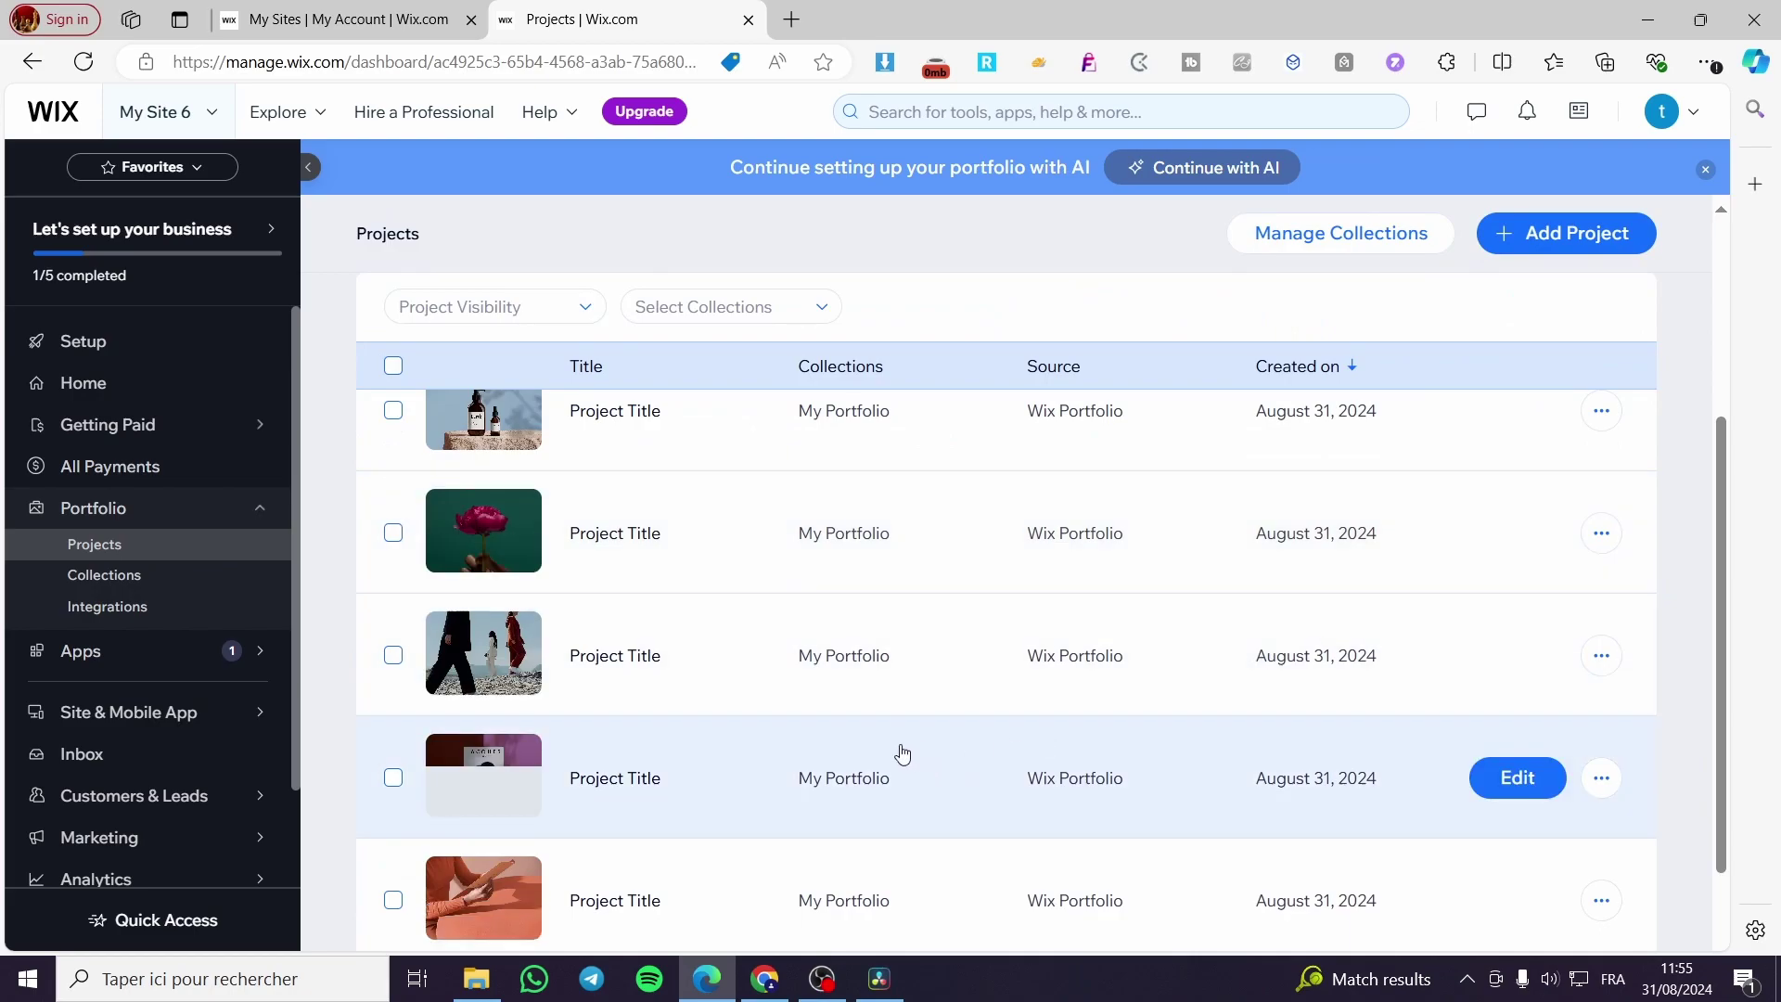
scroll(990, 743, down, 2)
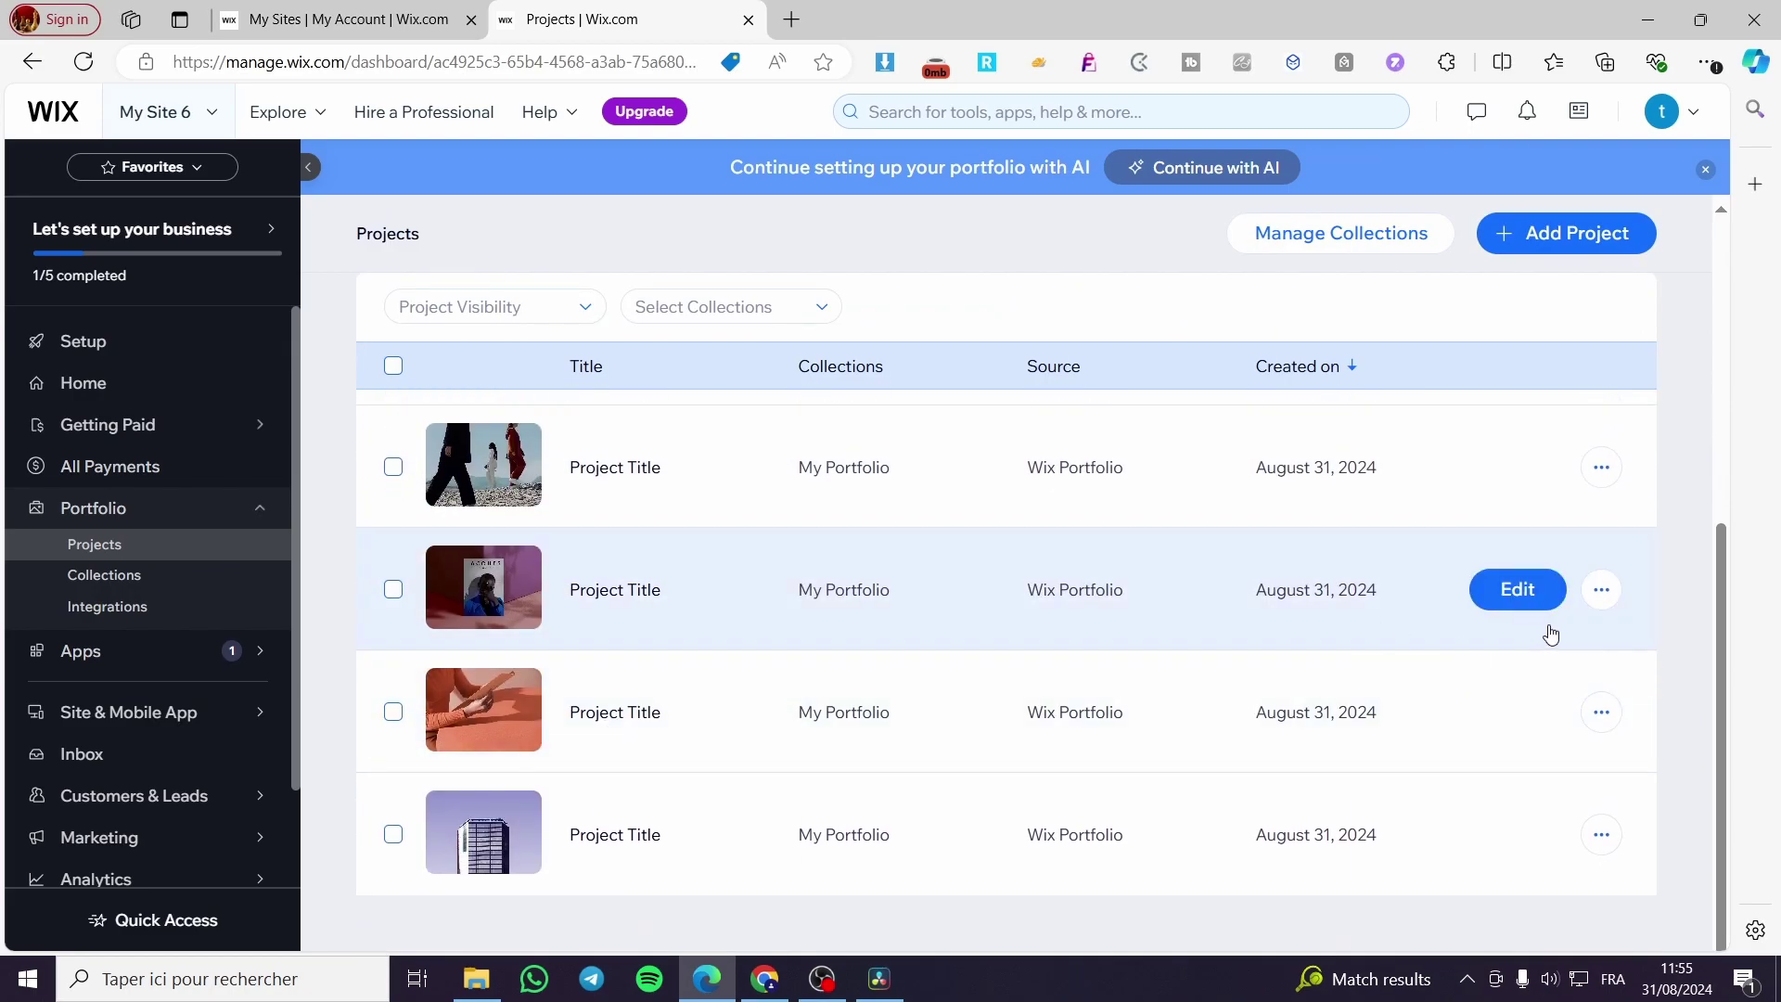
scroll(1355, 735, up, 4)
scroll(1021, 695, up, 2)
scroll(673, 661, down, 4)
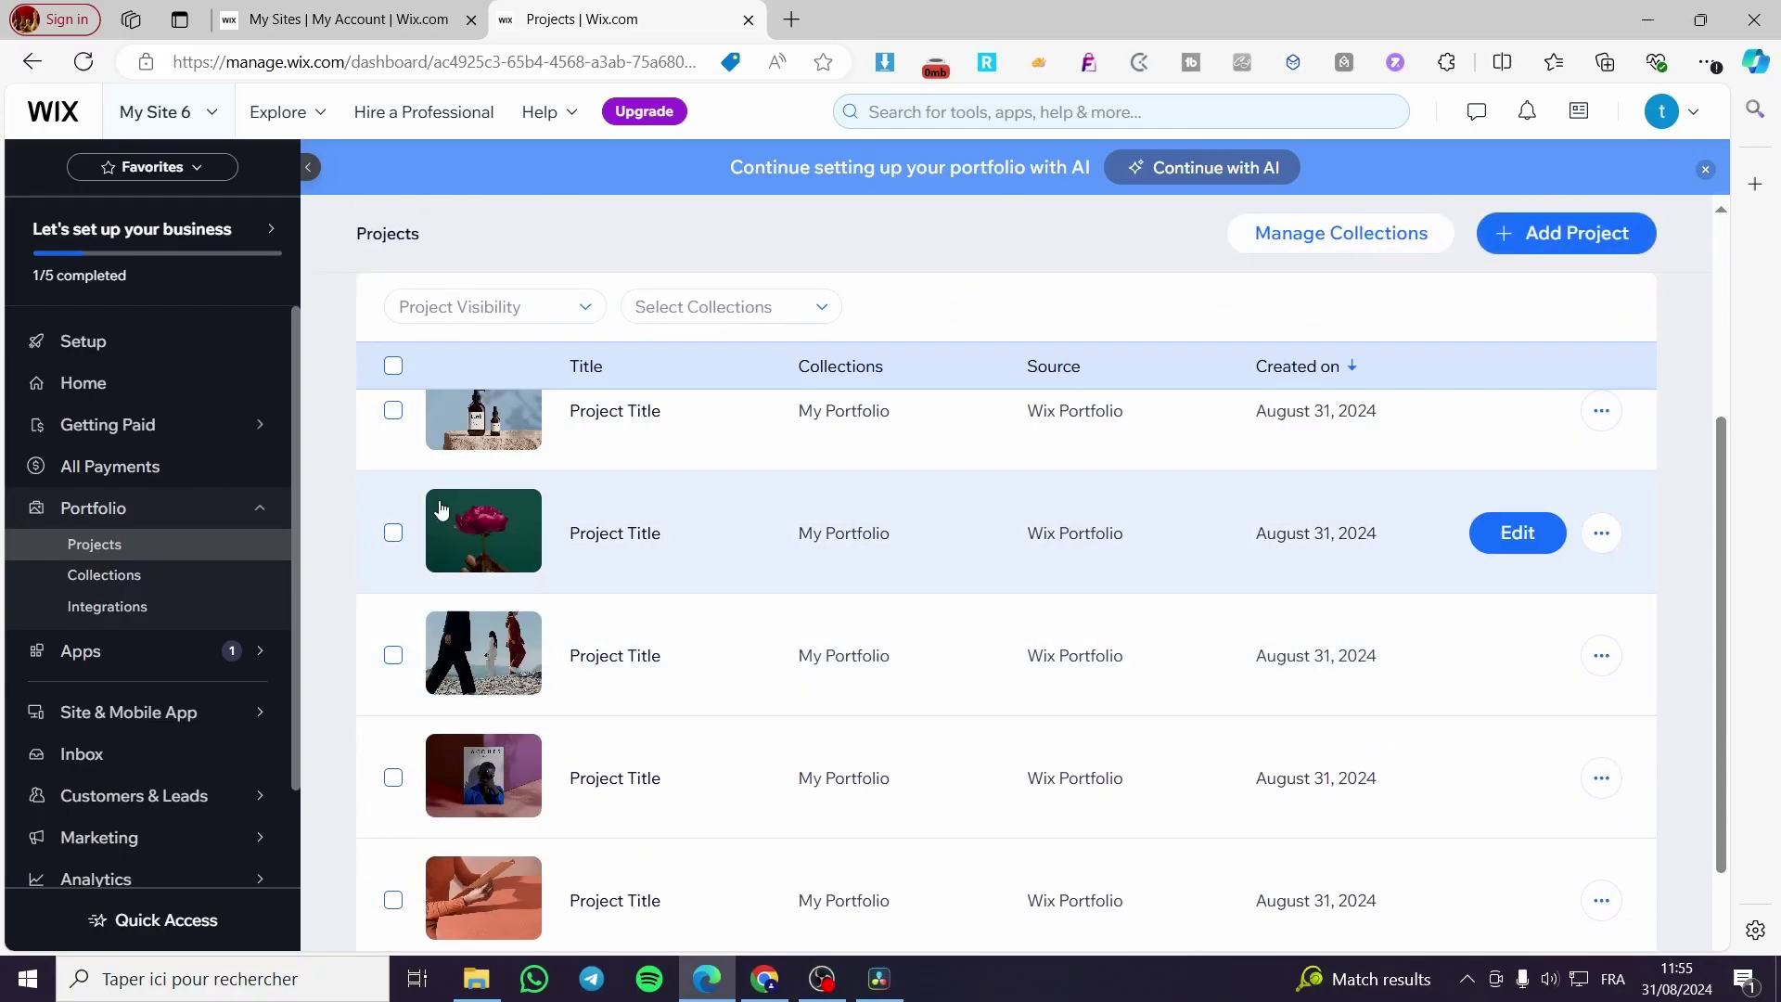
mouse_move(1030, 417)
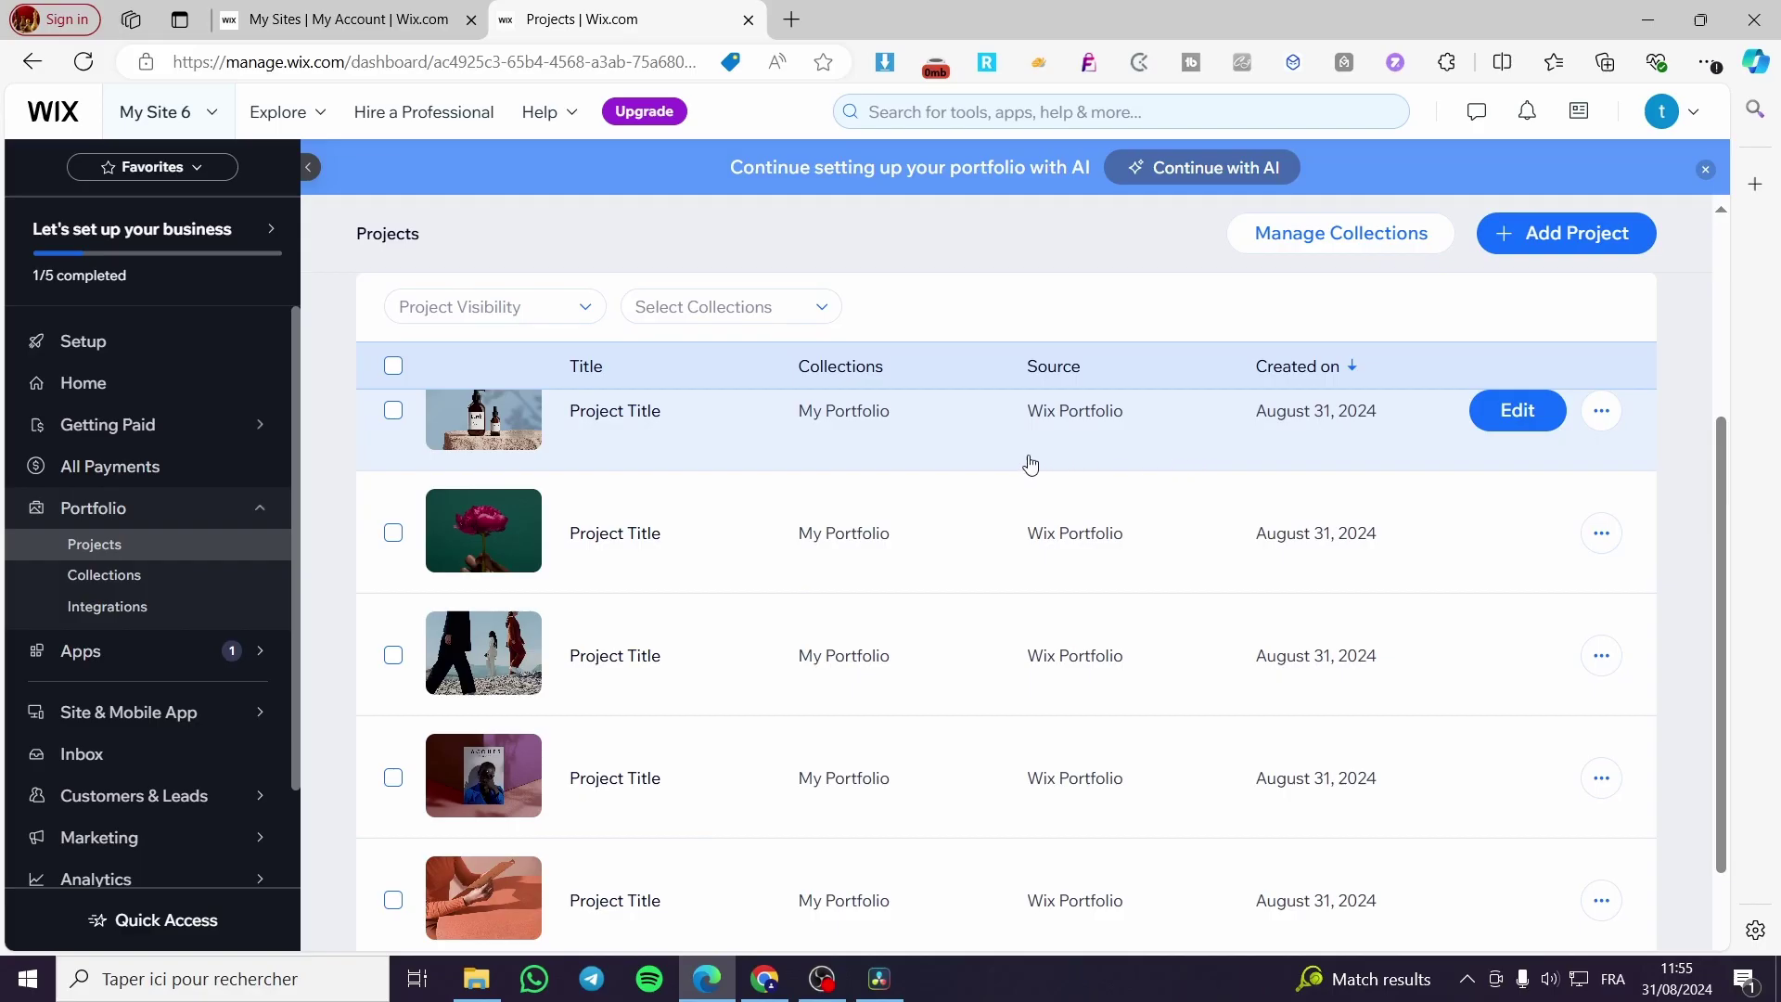
scroll(1021, 557, up, 4)
scroll(654, 642, down, 2)
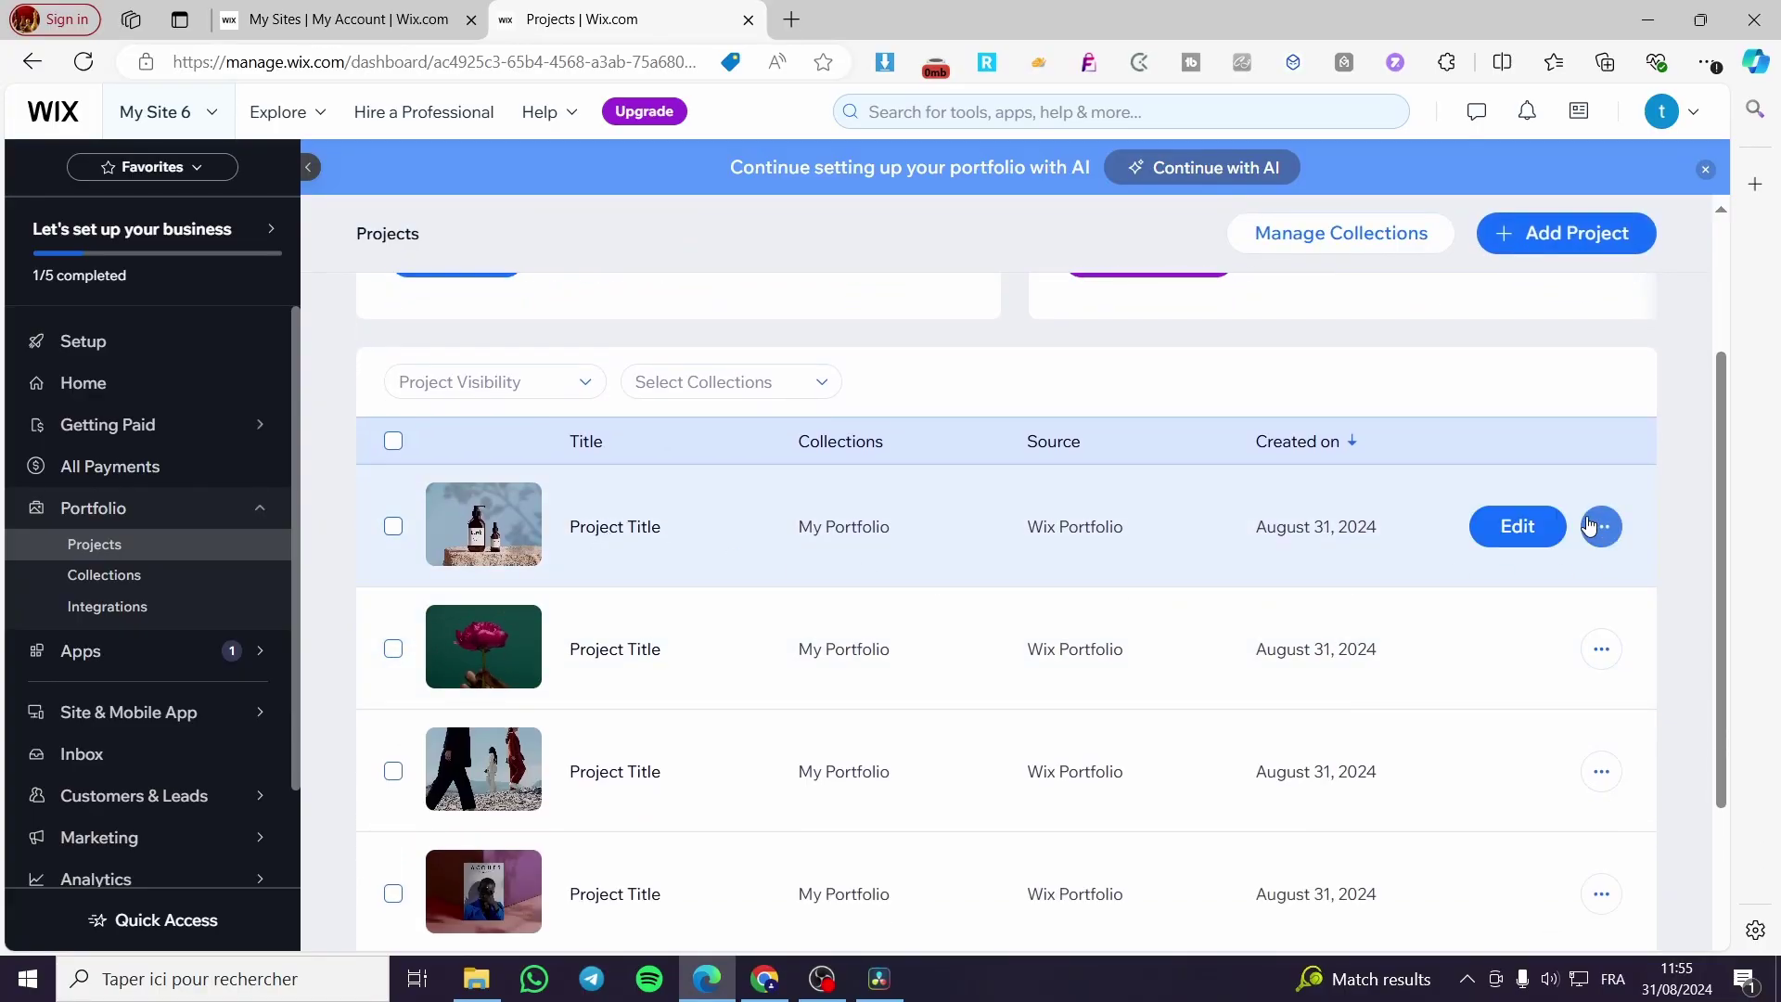
click(1515, 526)
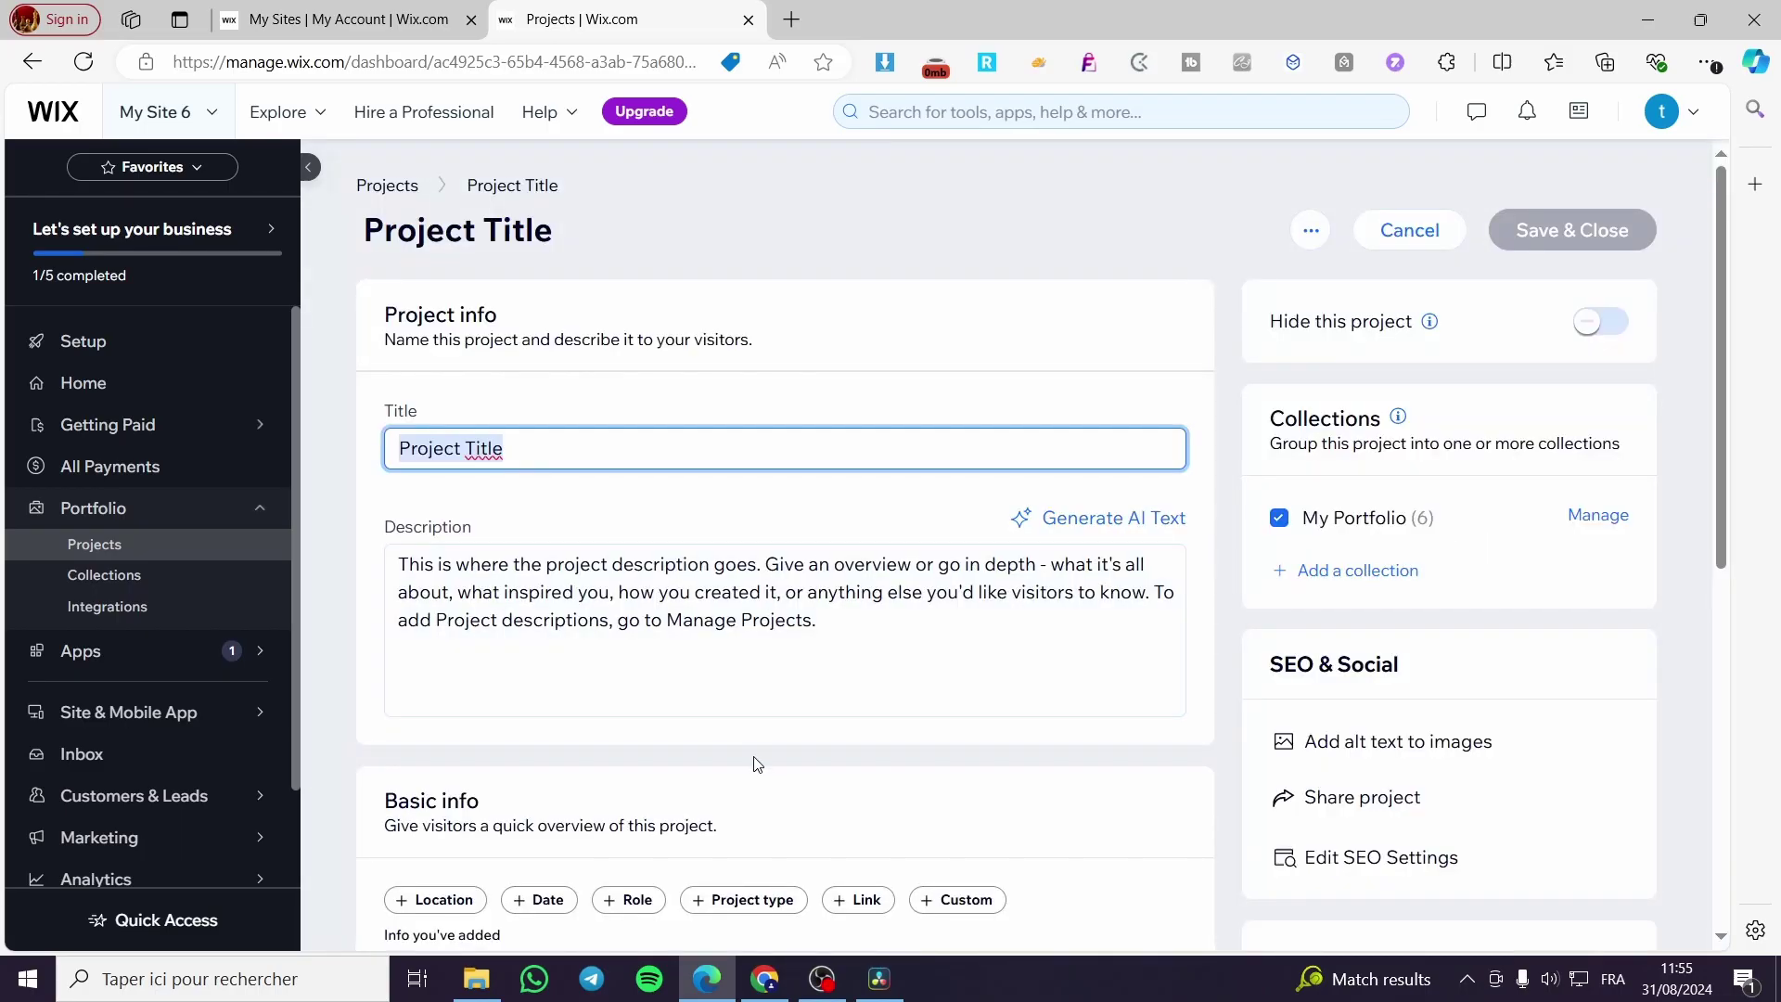
scroll(756, 764, down, 3)
scroll(724, 705, up, 3)
click(94, 544)
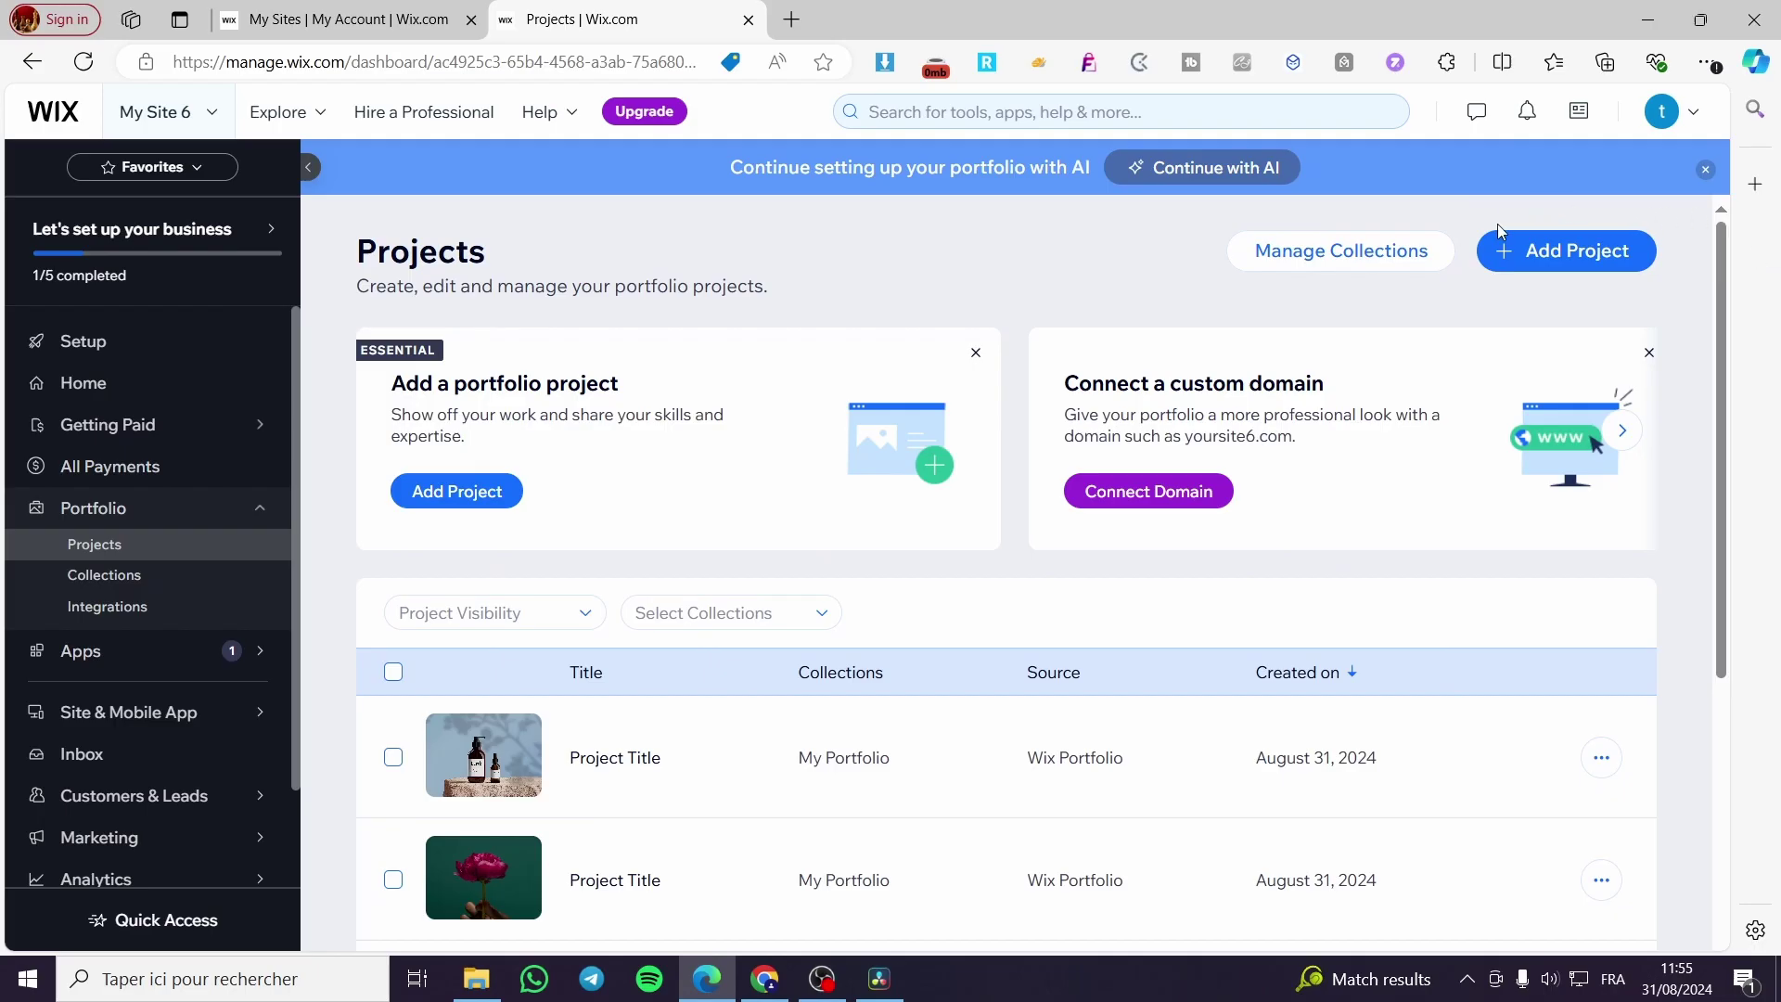
Add a new portfolio project and title it 'Flower Blossom'
click(1586, 258)
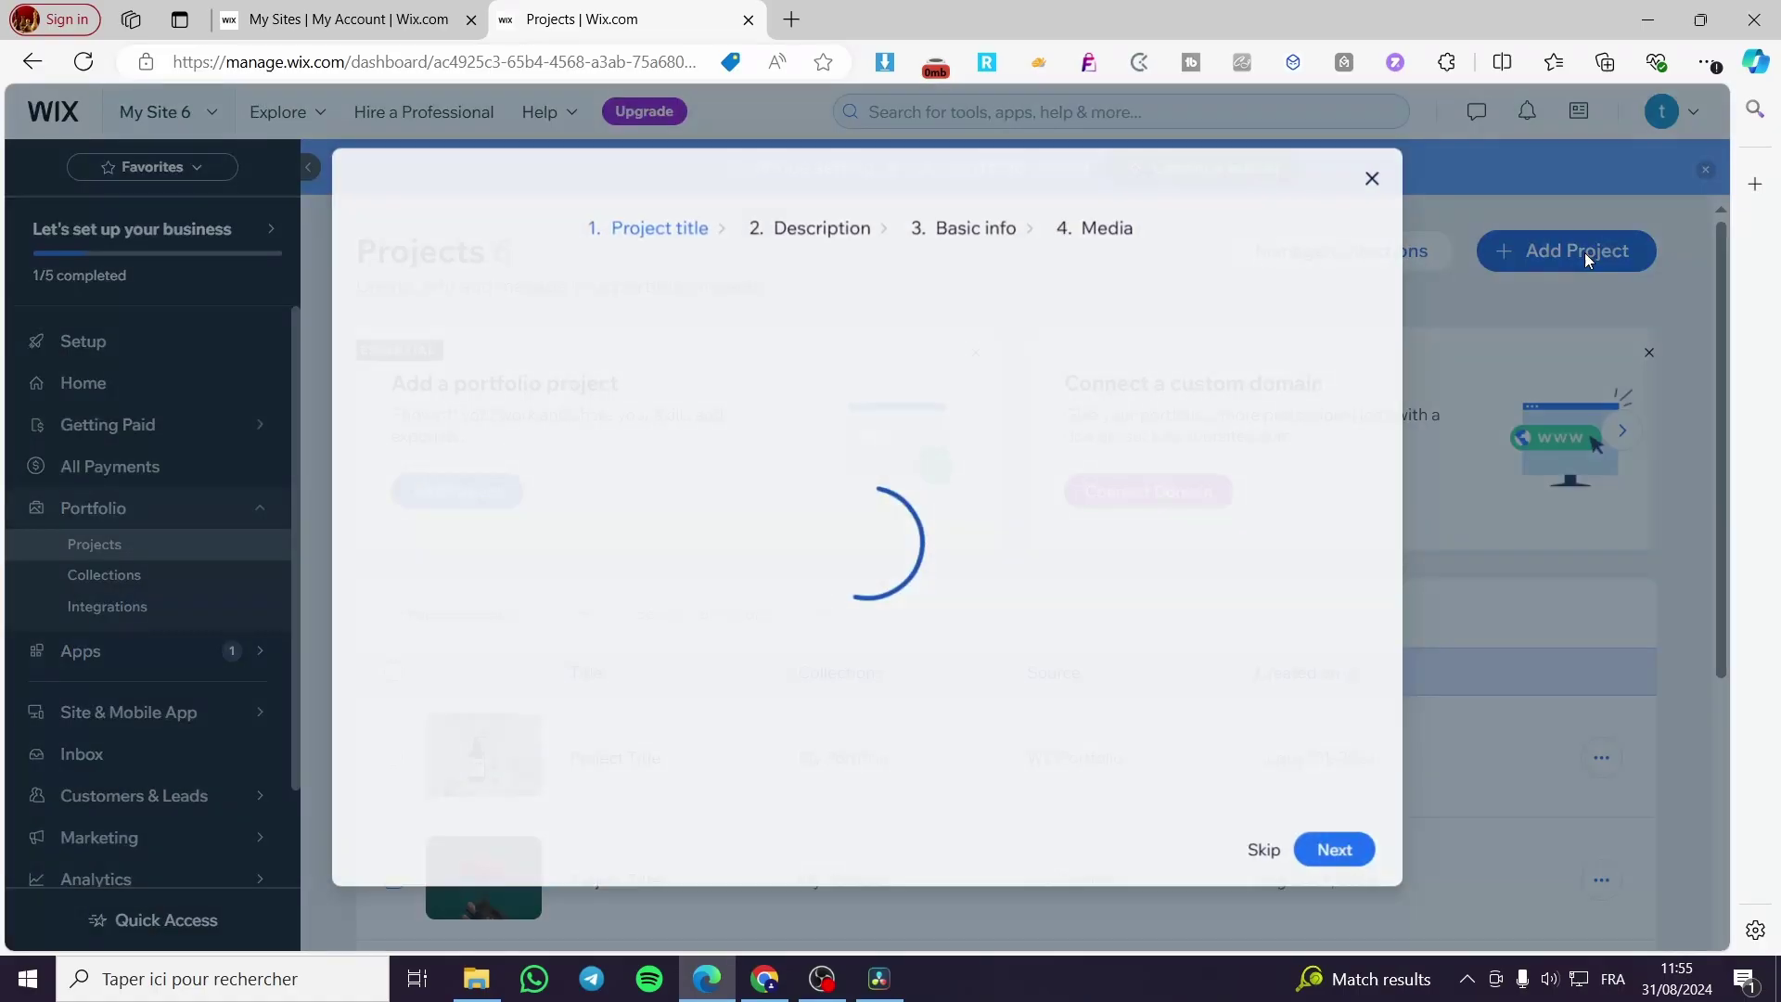
triple_click(741, 483)
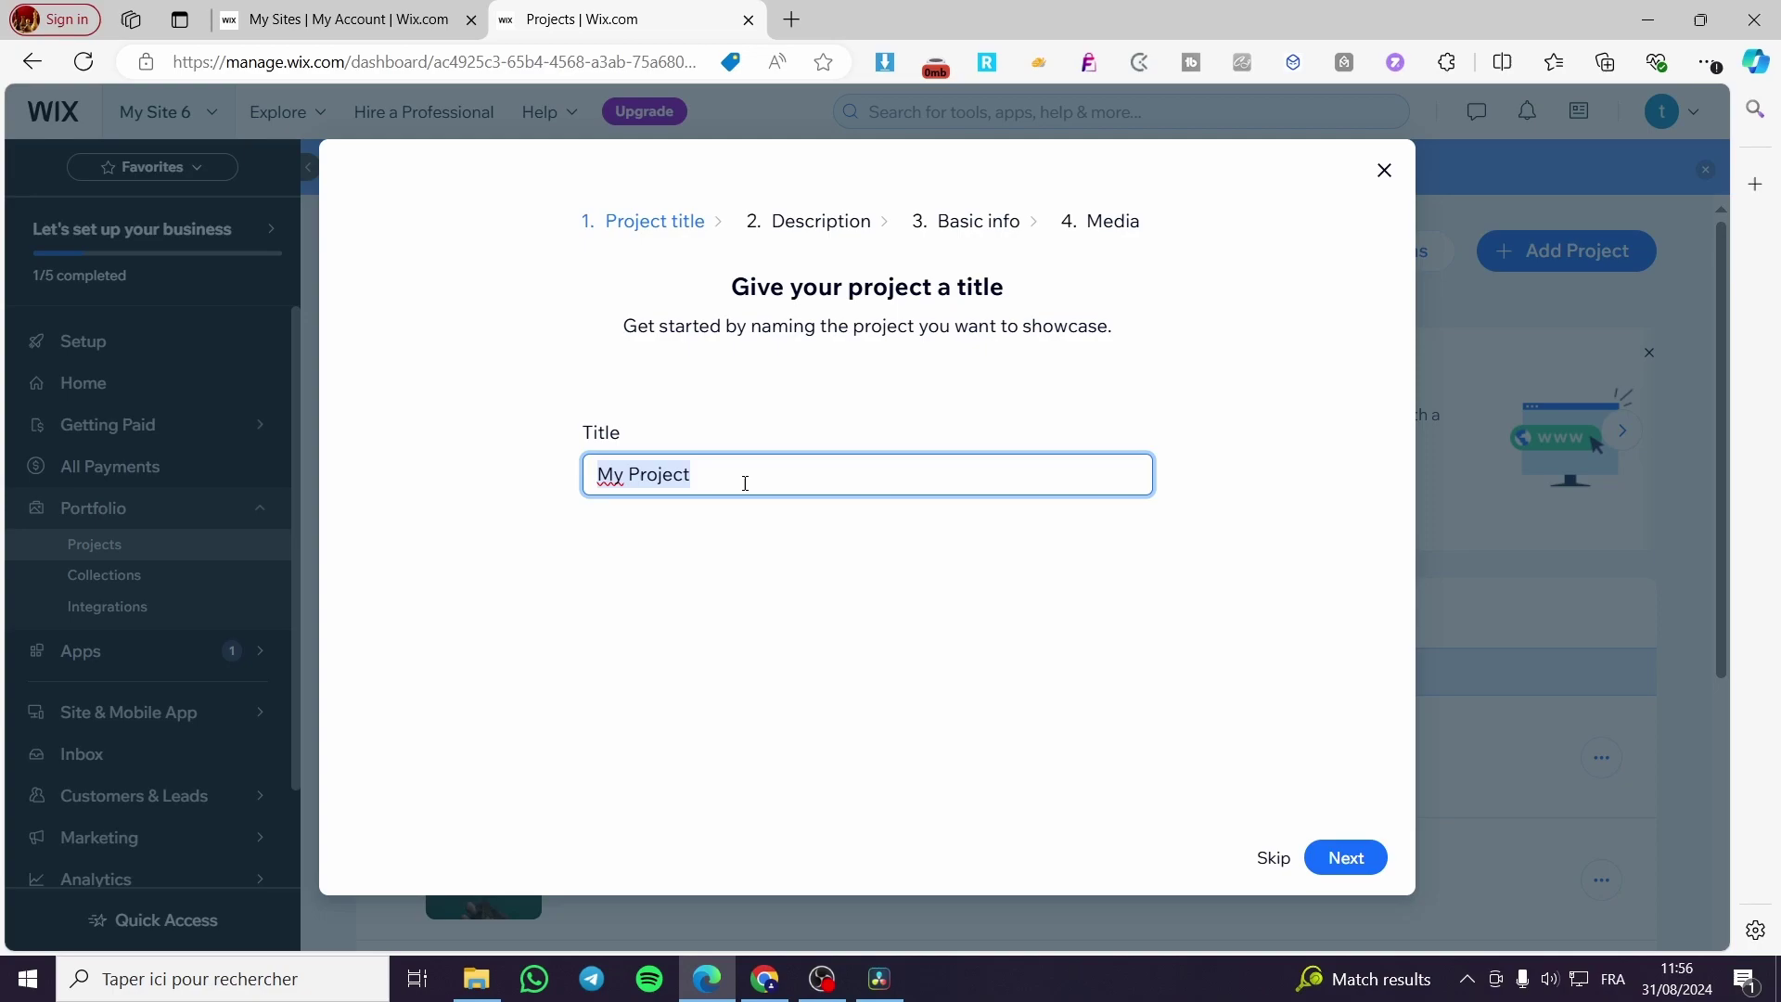
text(FLower)
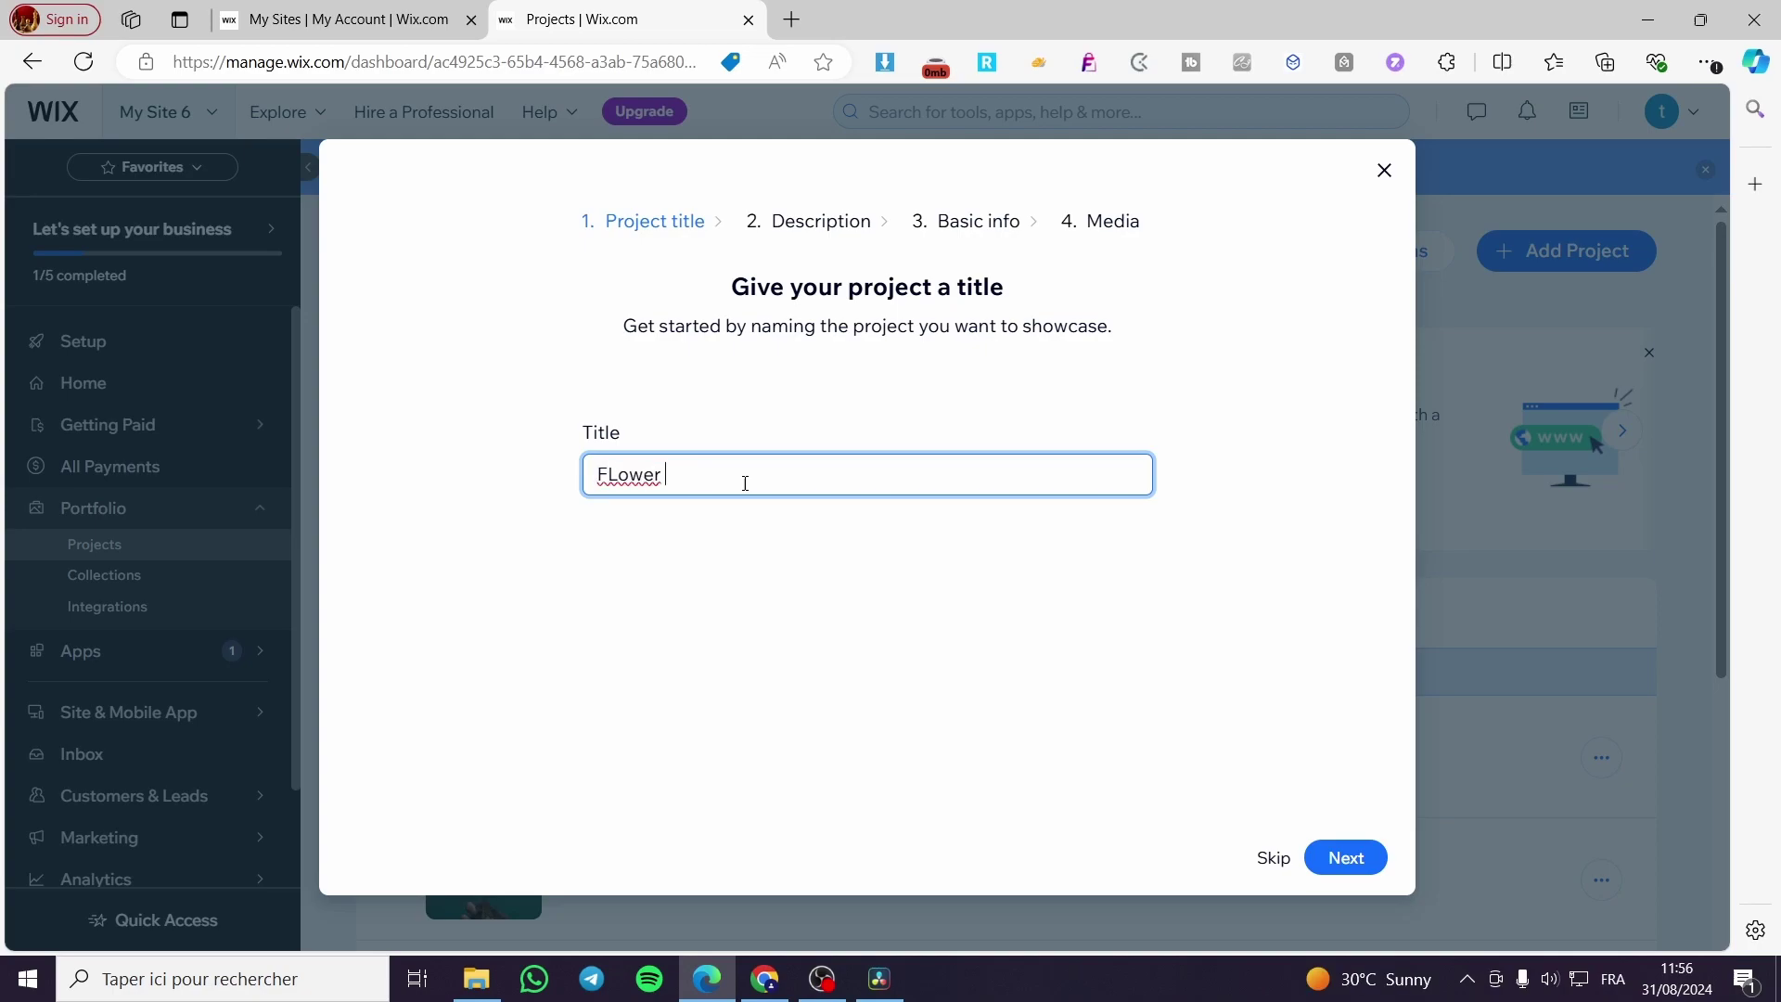
key(BackSpace)
text(lower B)
text(los)
text(som)
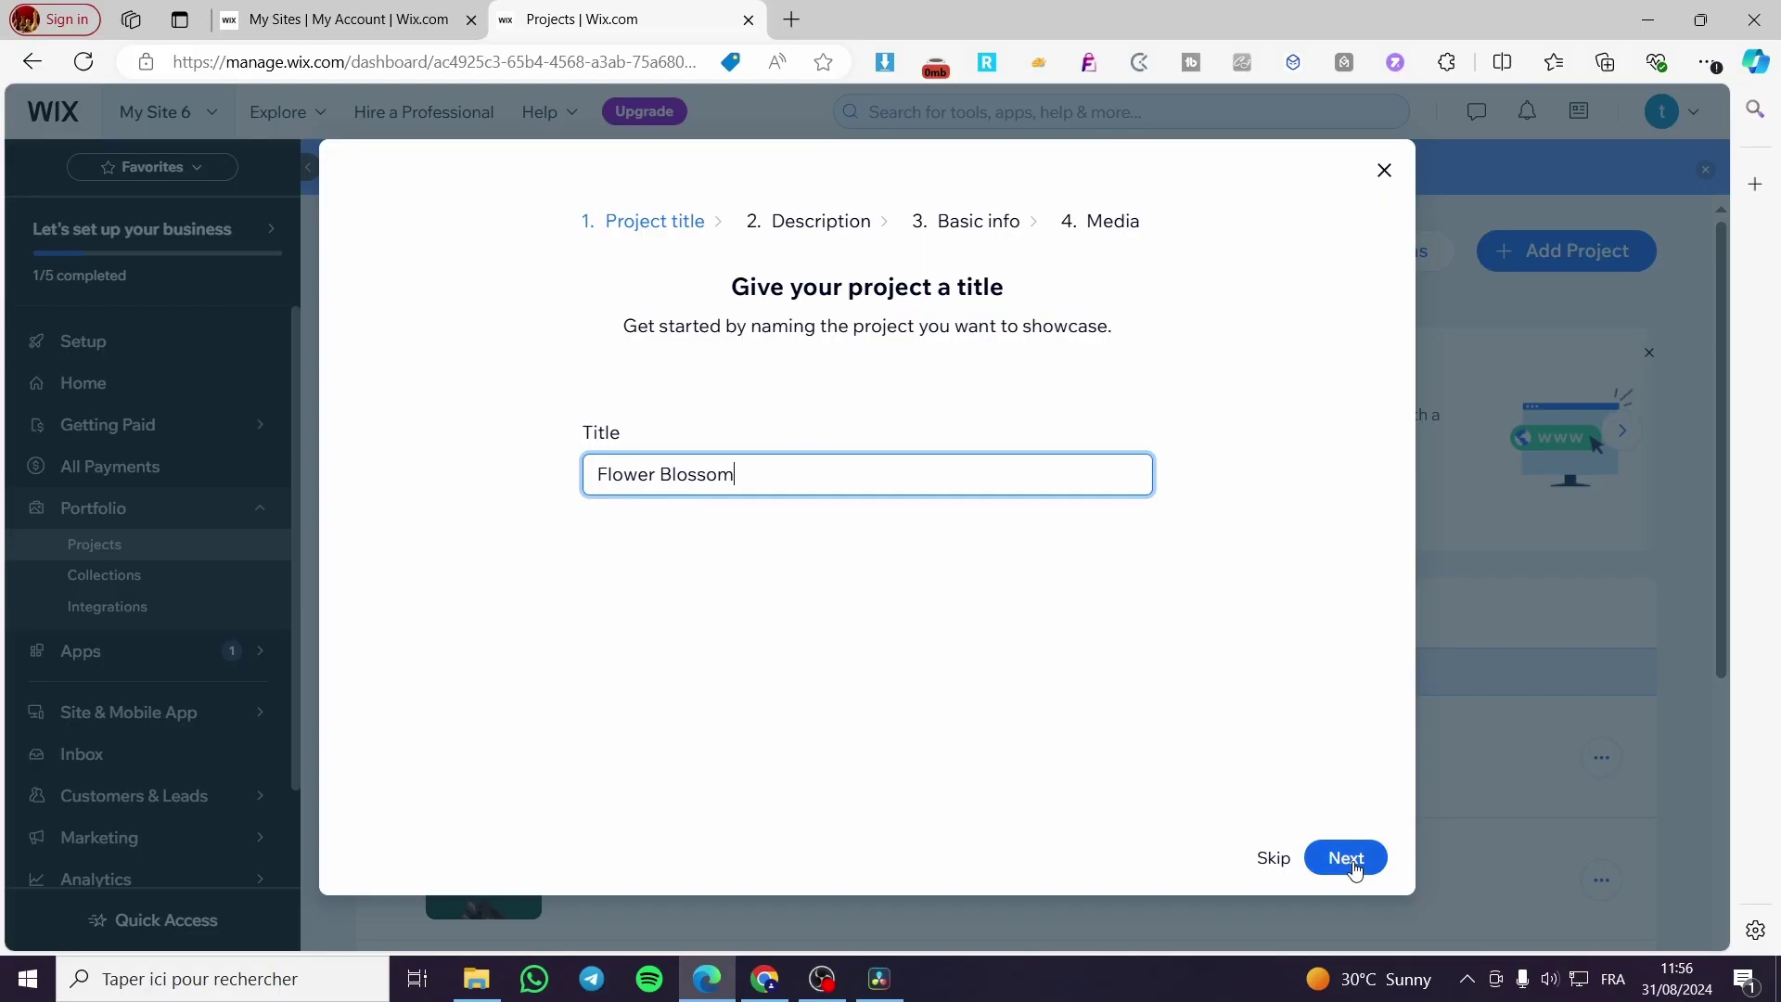
Fill the project description with the first AI-generated floral text option
click(1350, 860)
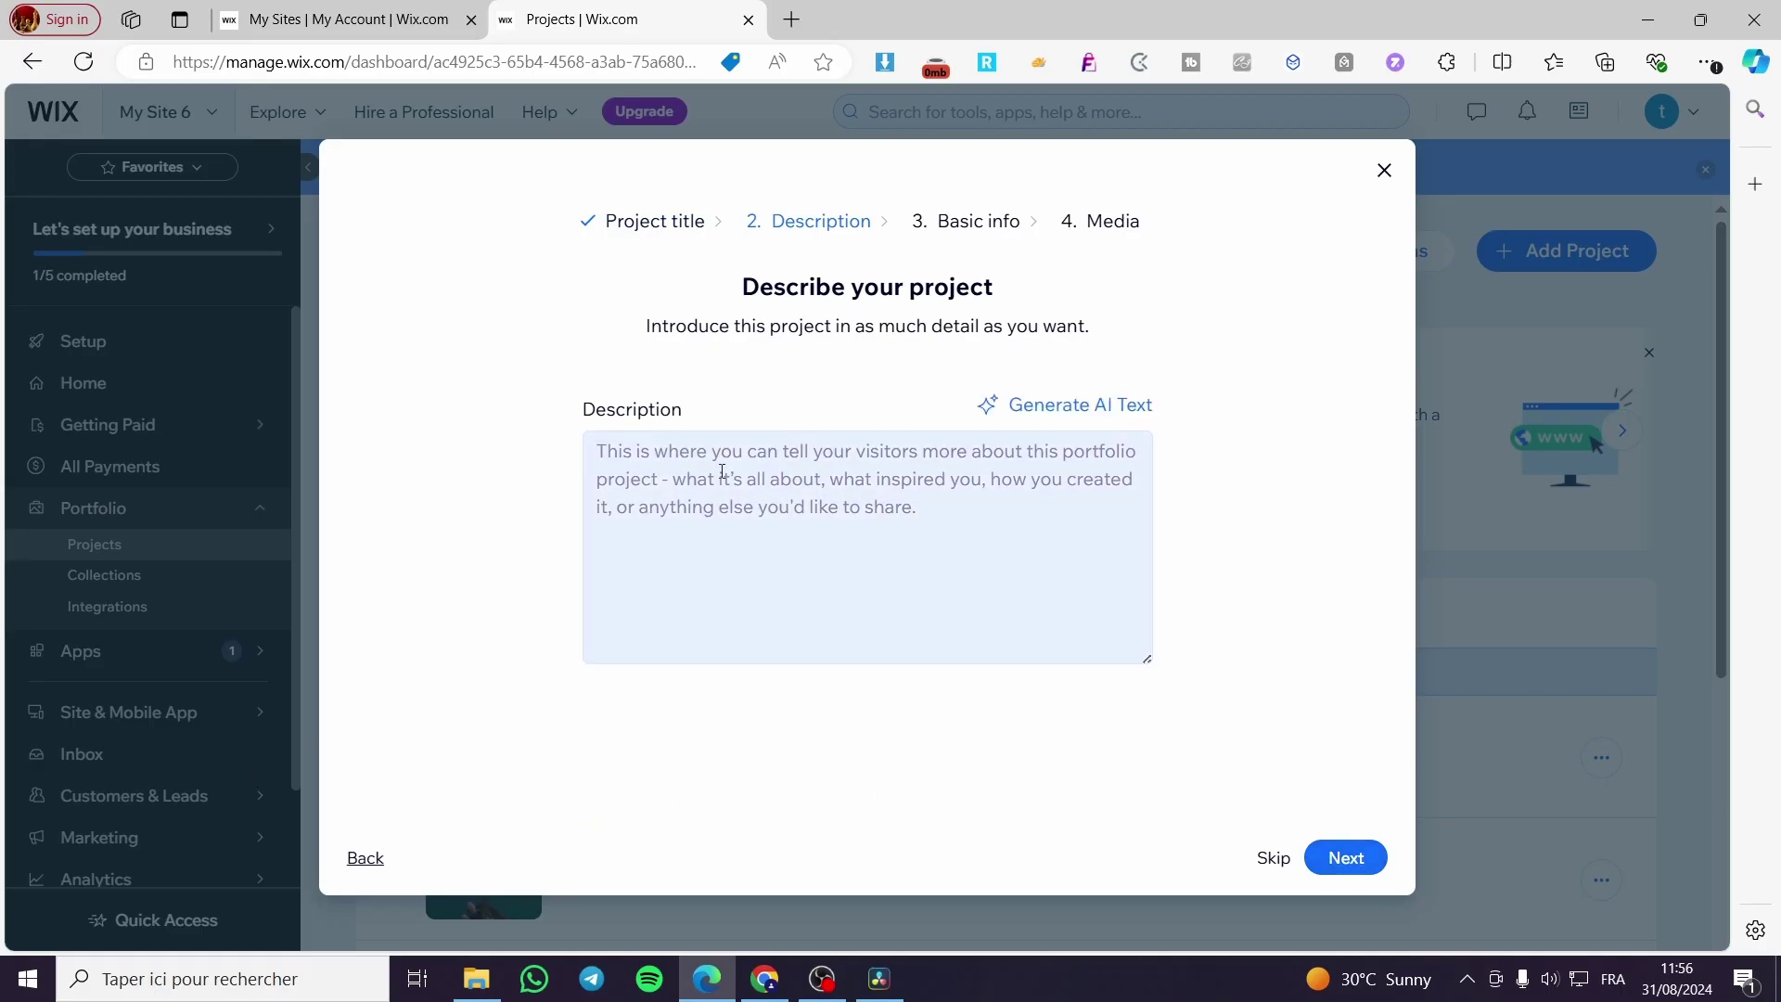
click(1046, 404)
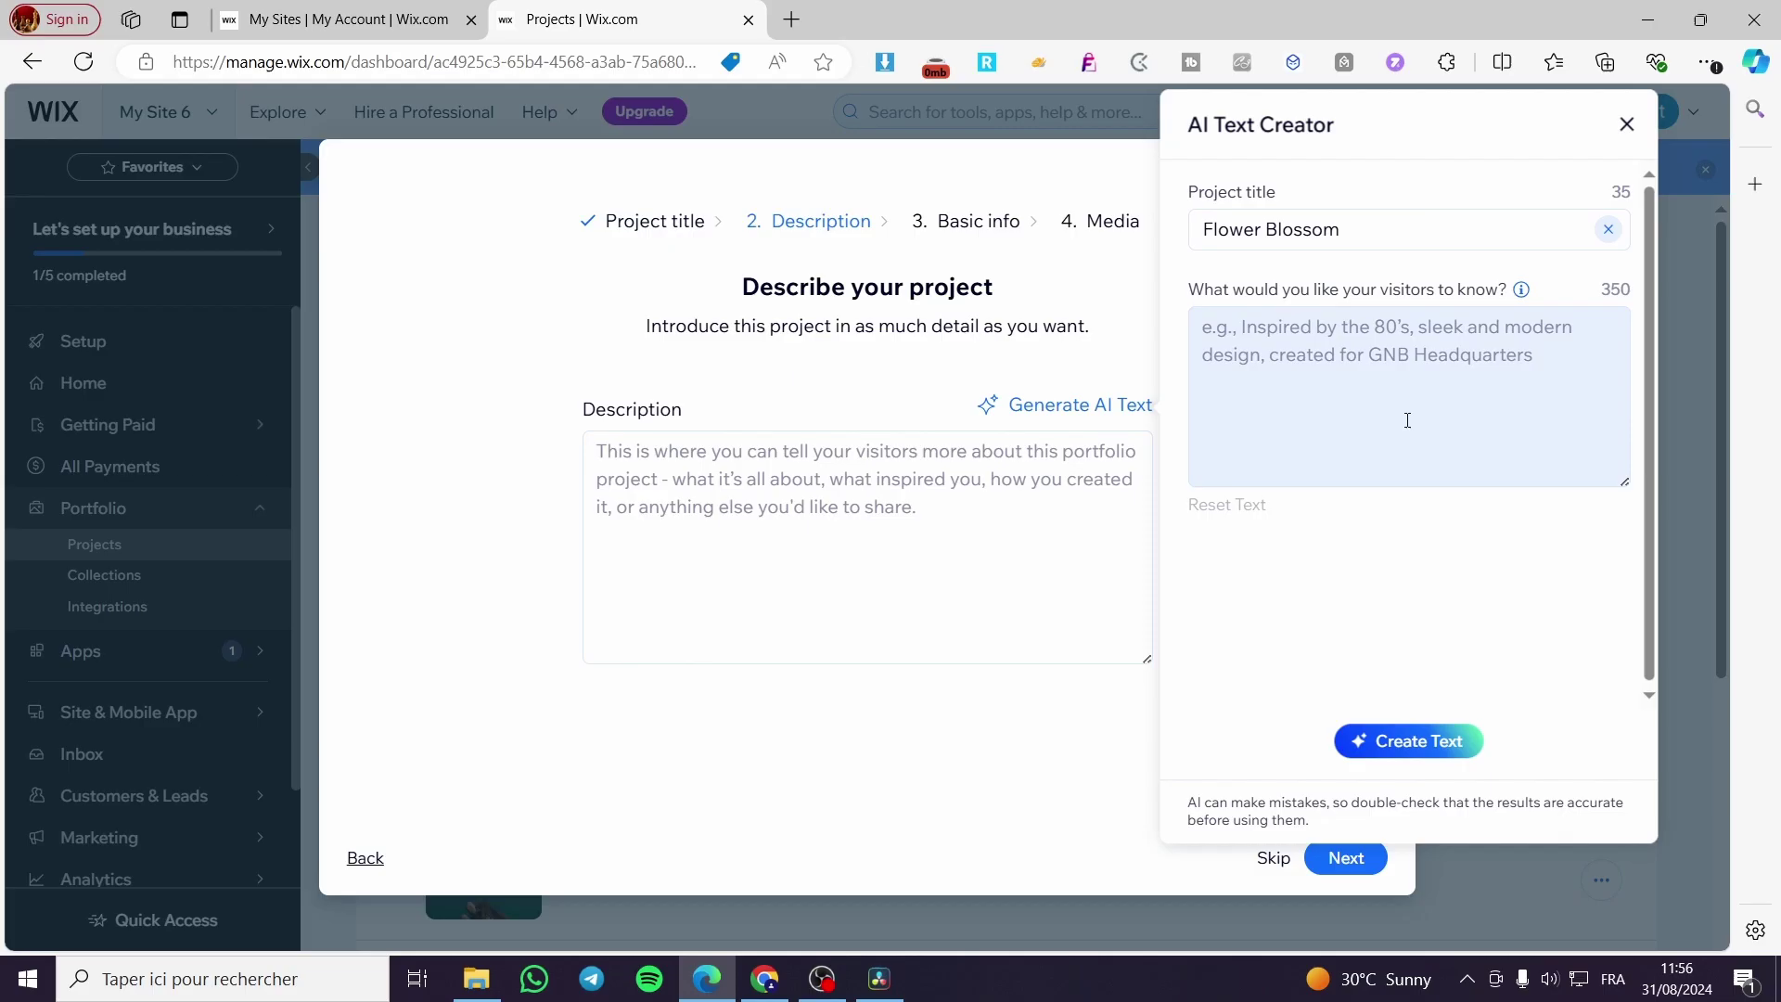
triple_click(1374, 228)
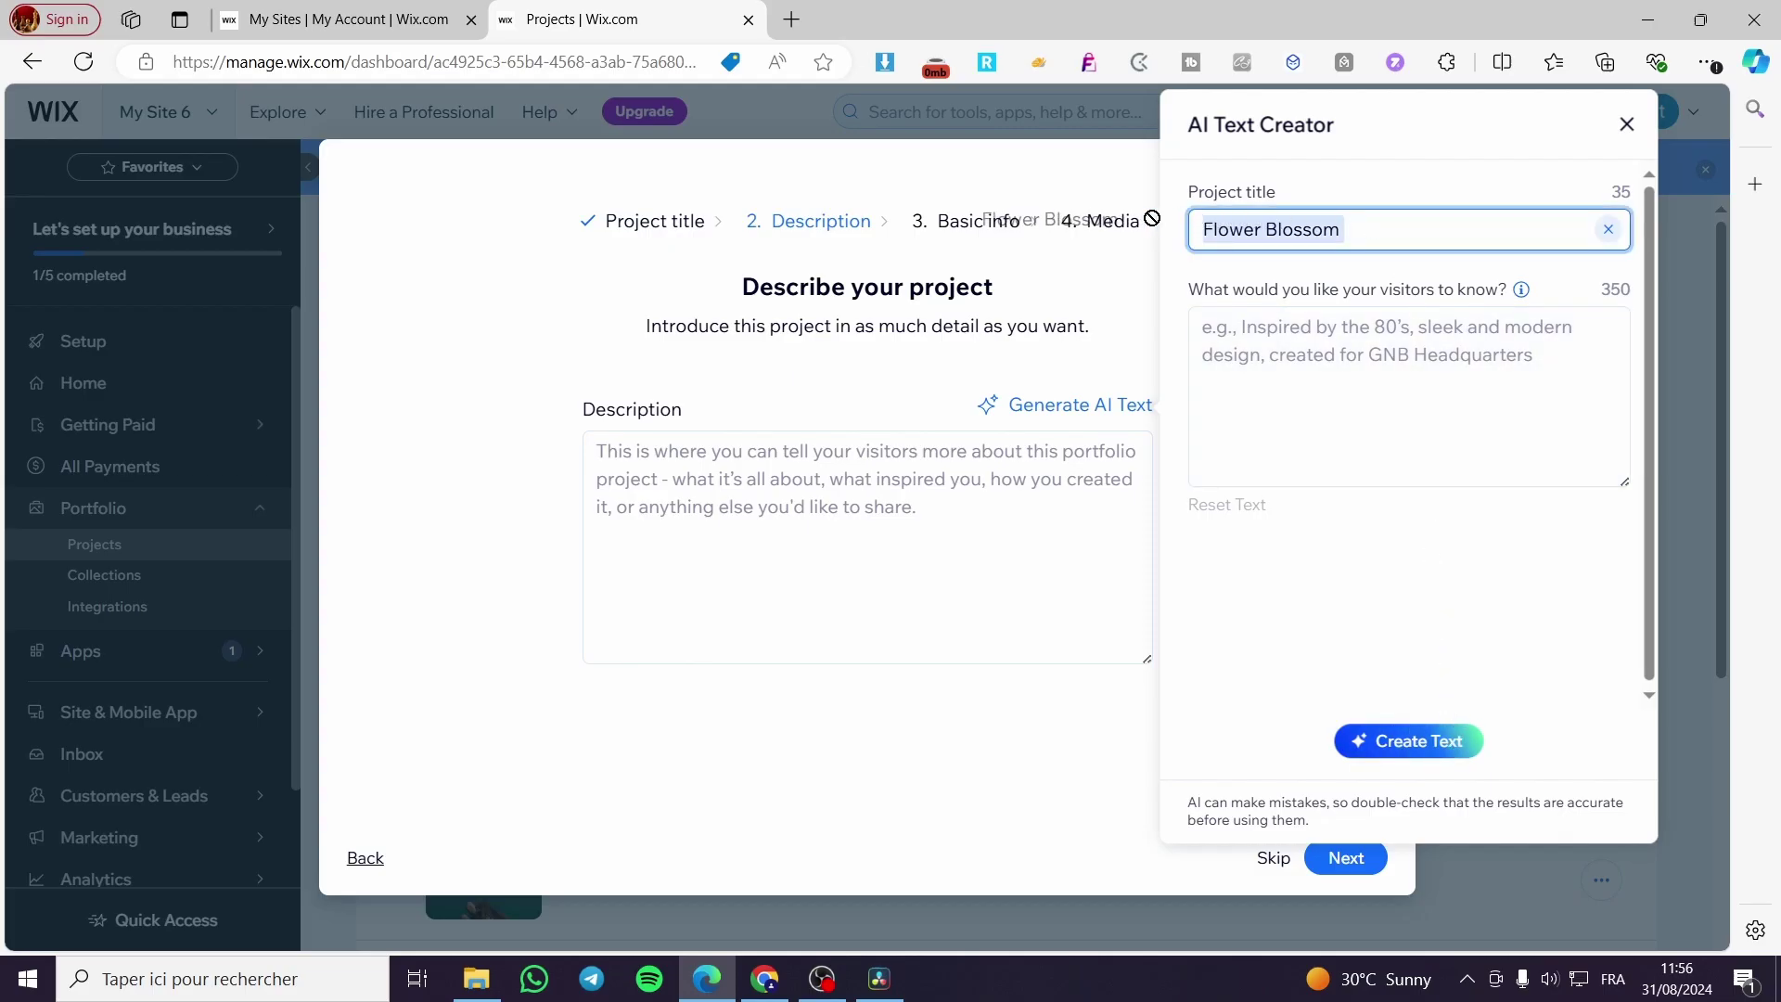
click(1404, 449)
click(1451, 740)
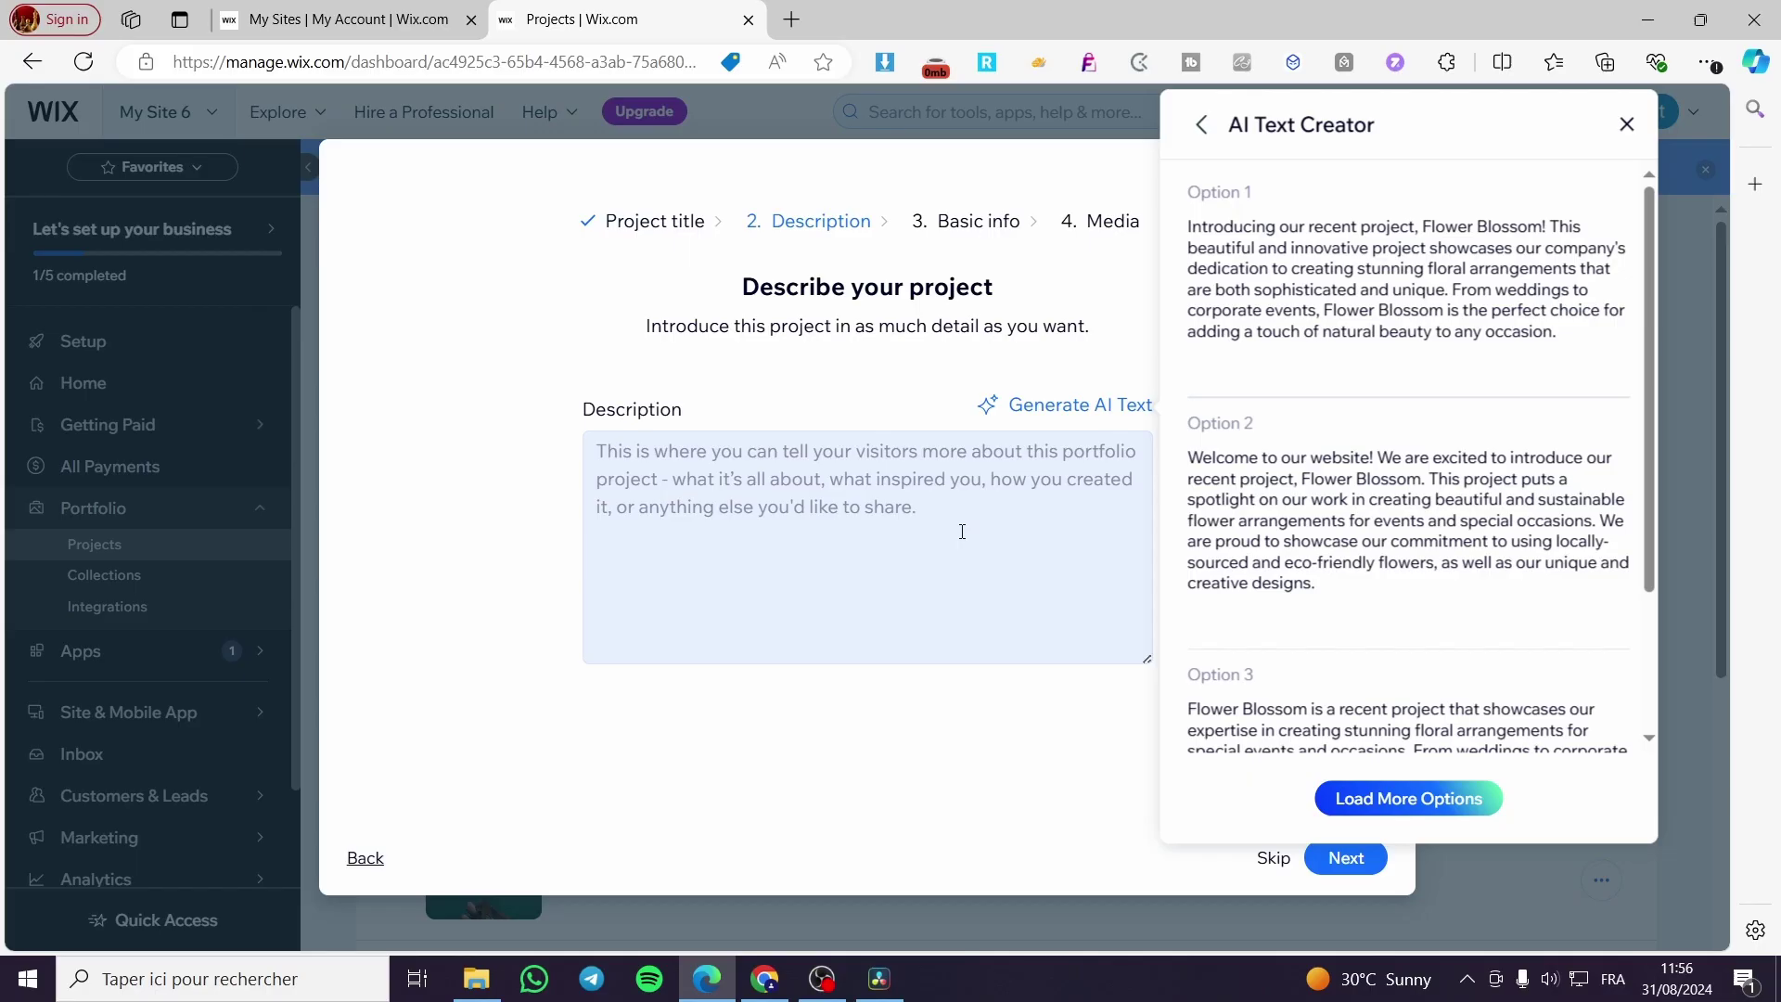
click(1571, 371)
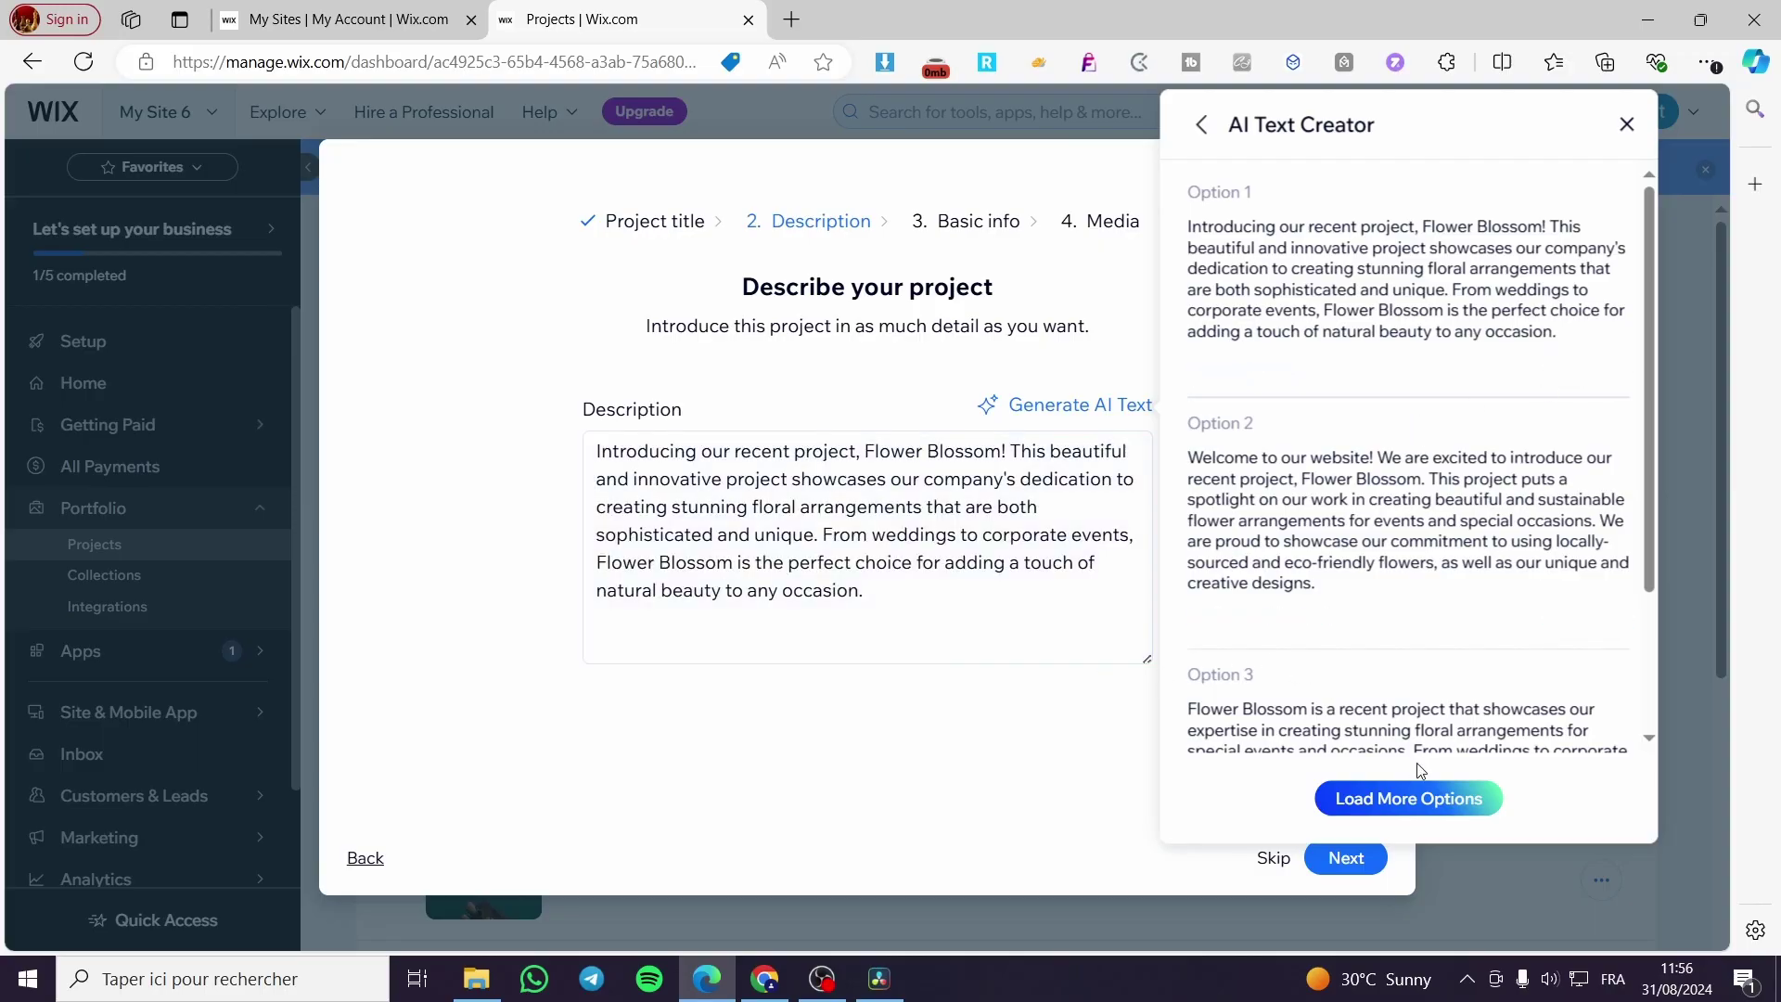
click(1034, 784)
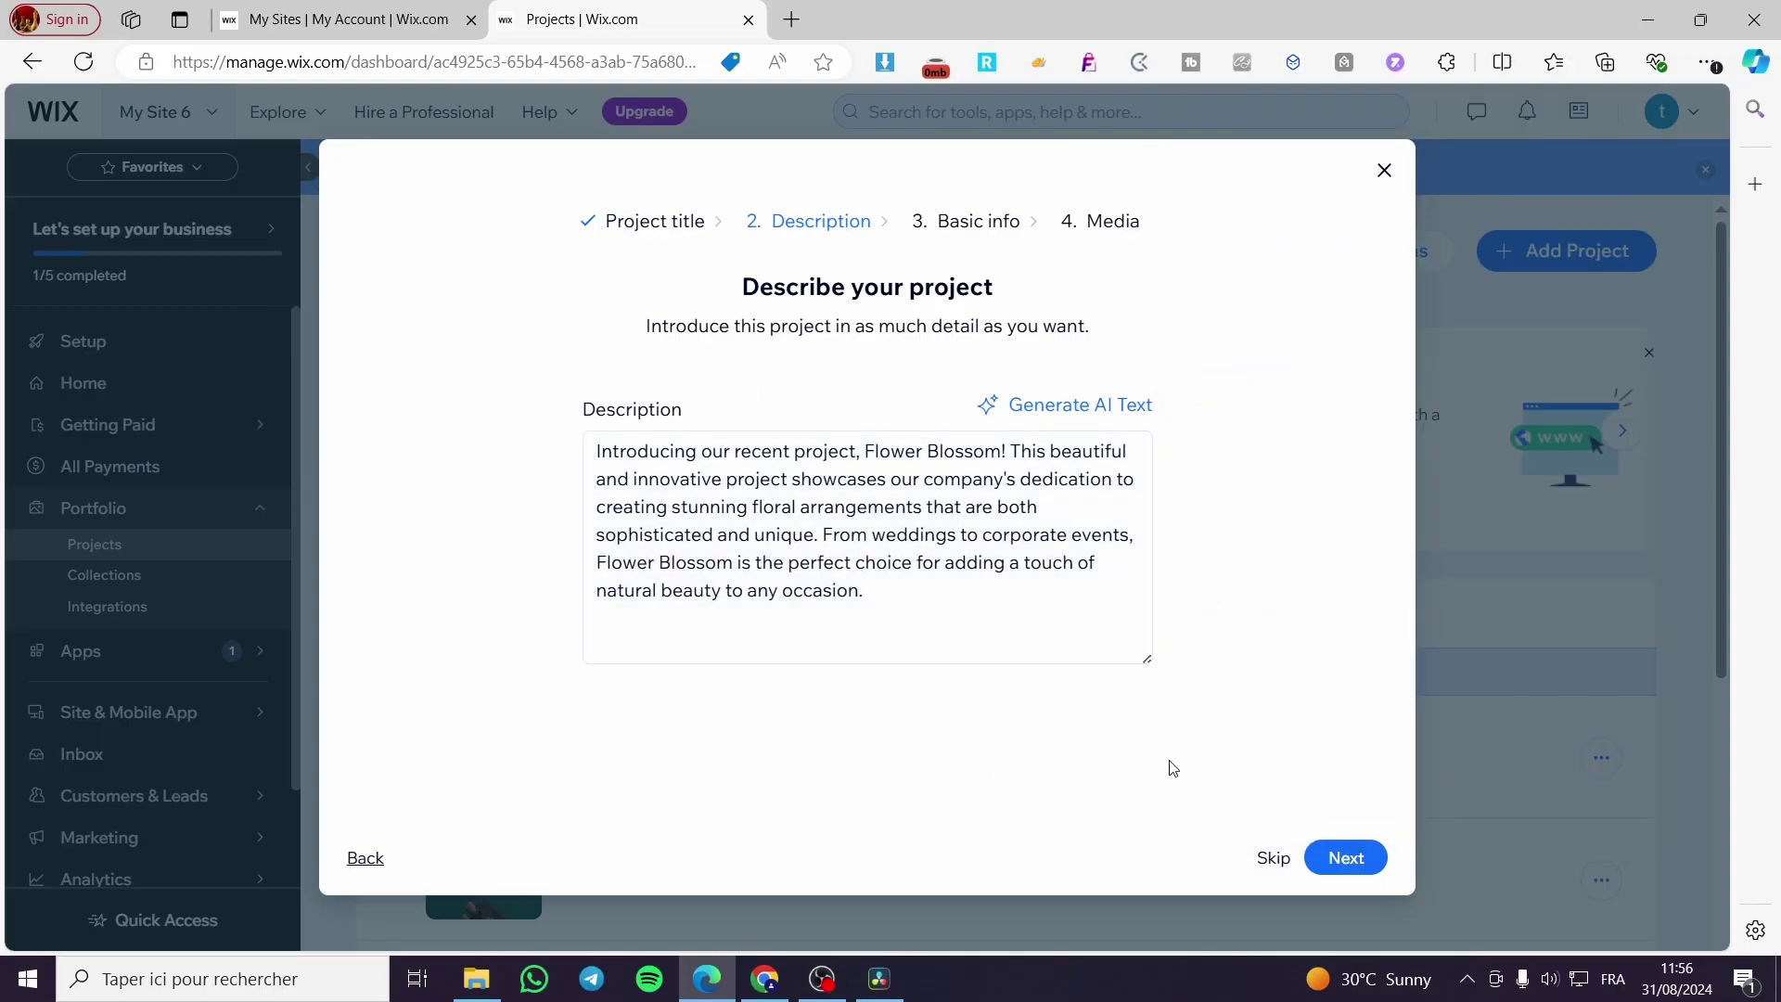
click(1351, 872)
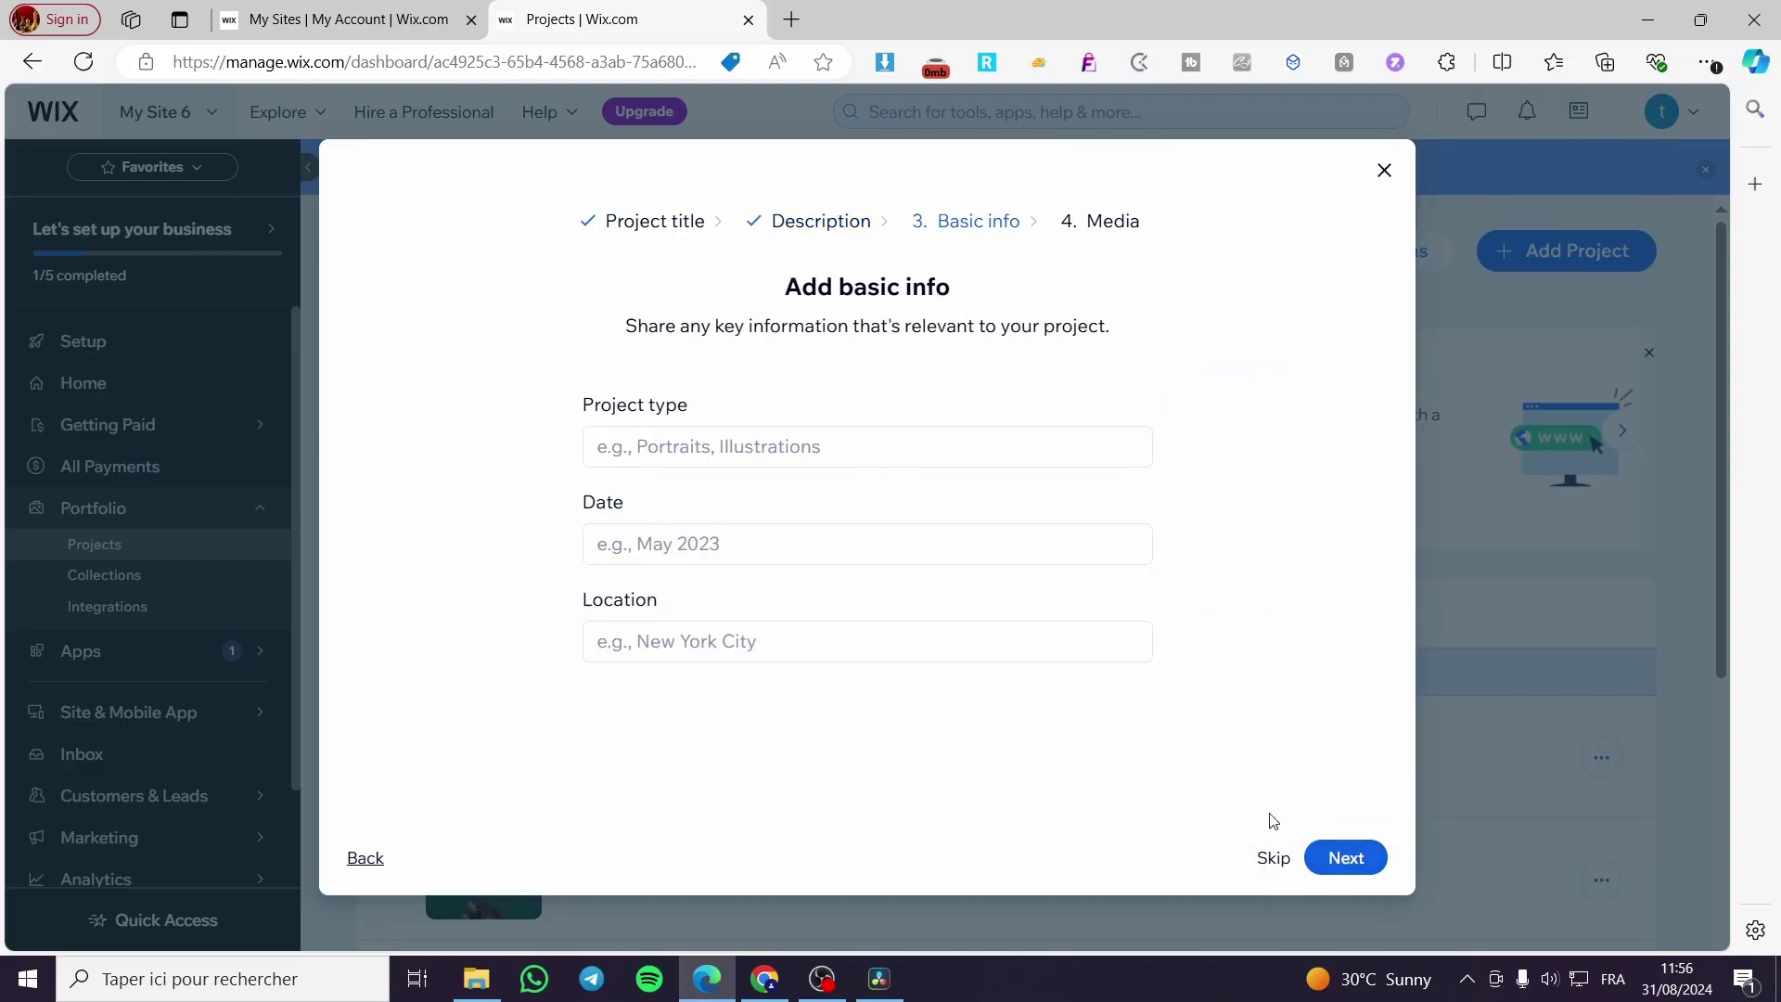
Review the description, leave basic info blank, and proceed to the Media step
click(817, 223)
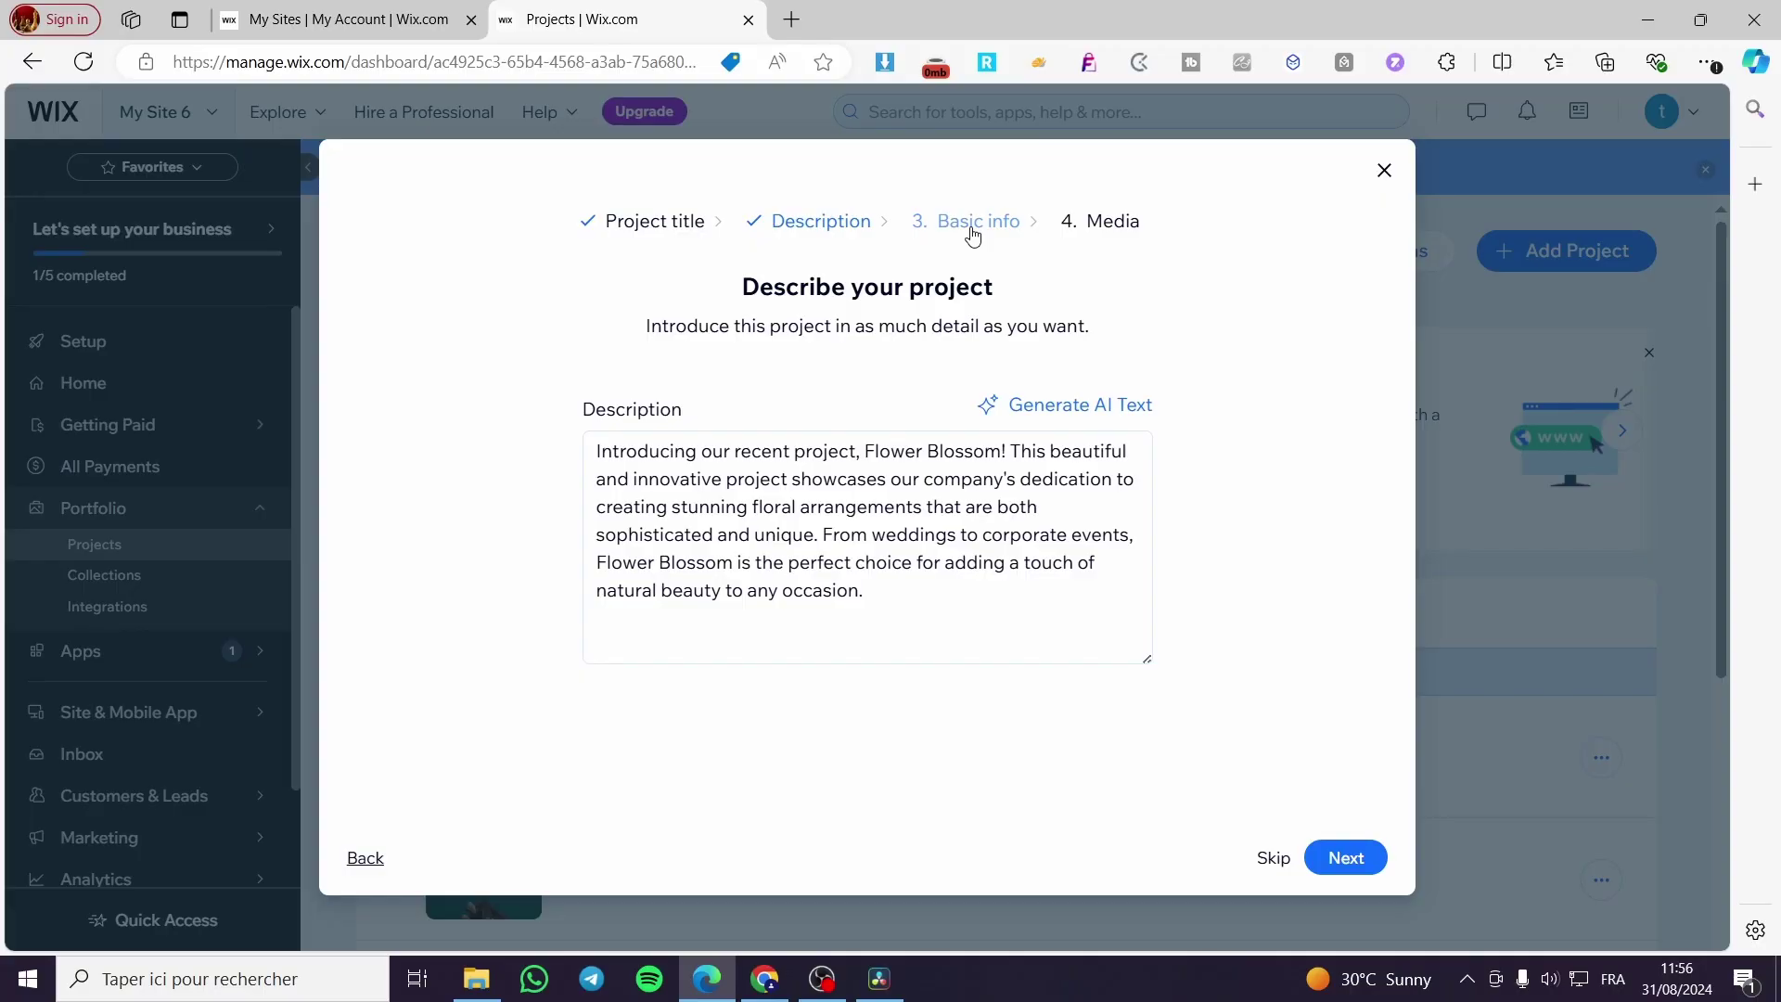
click(971, 228)
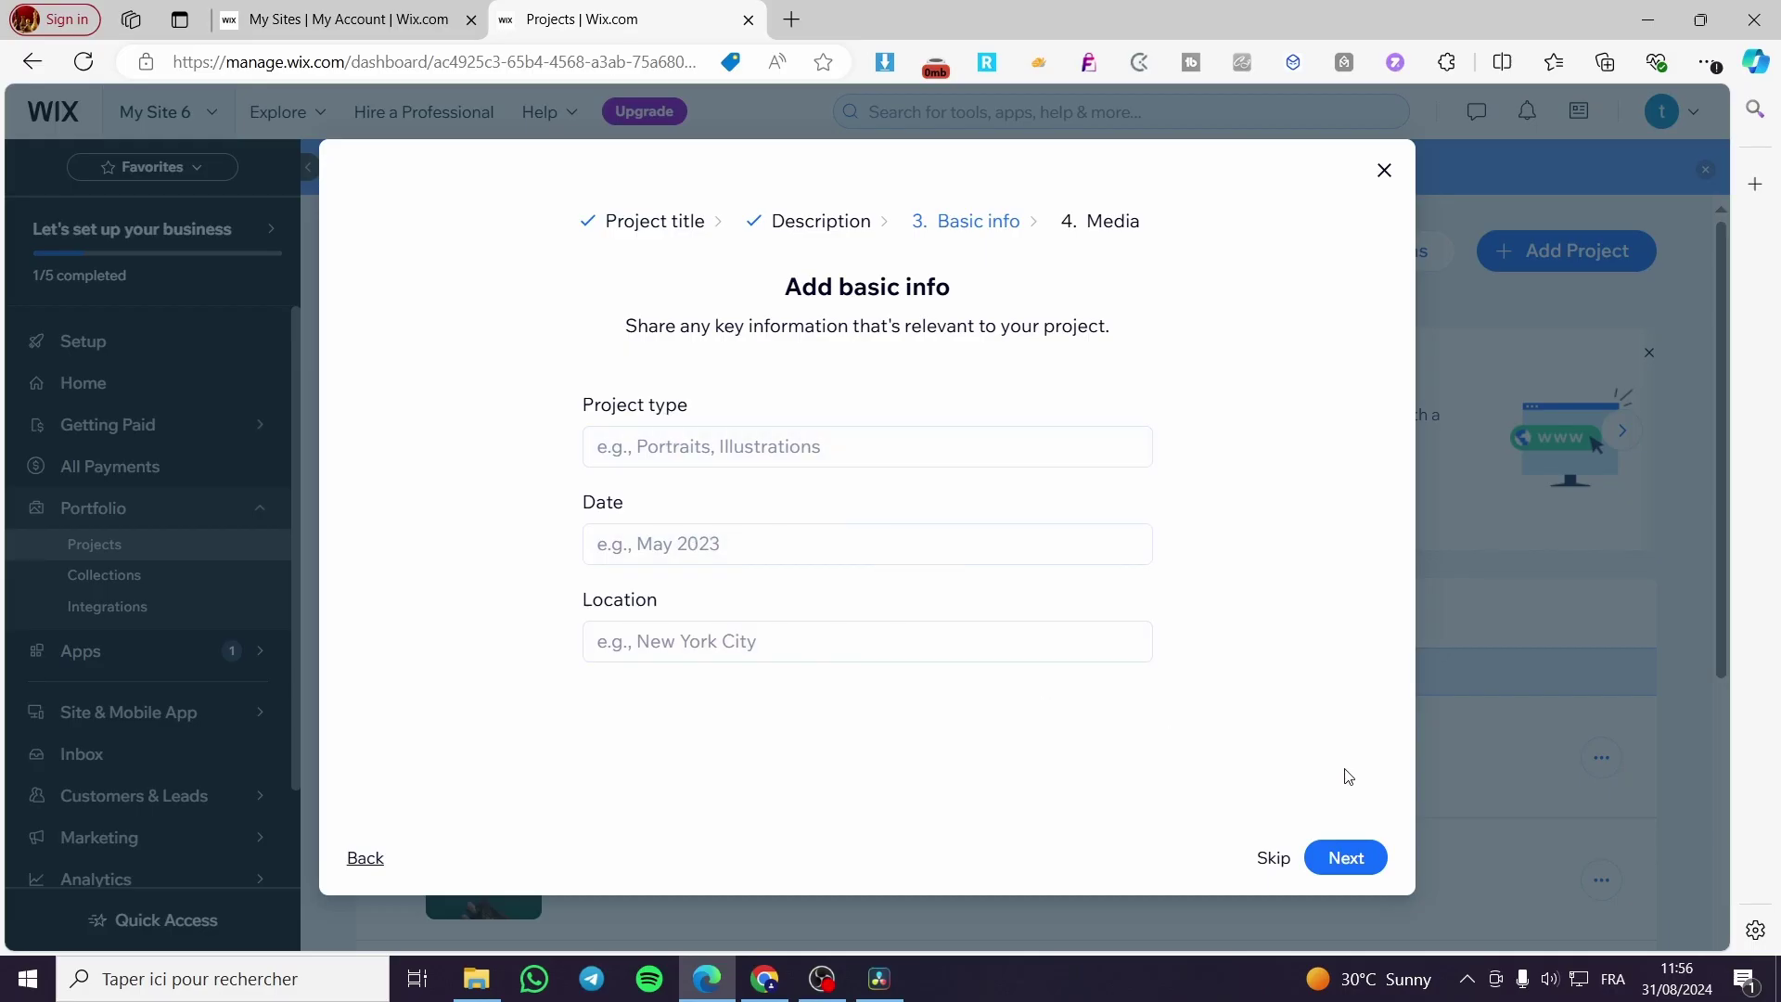
click(1346, 857)
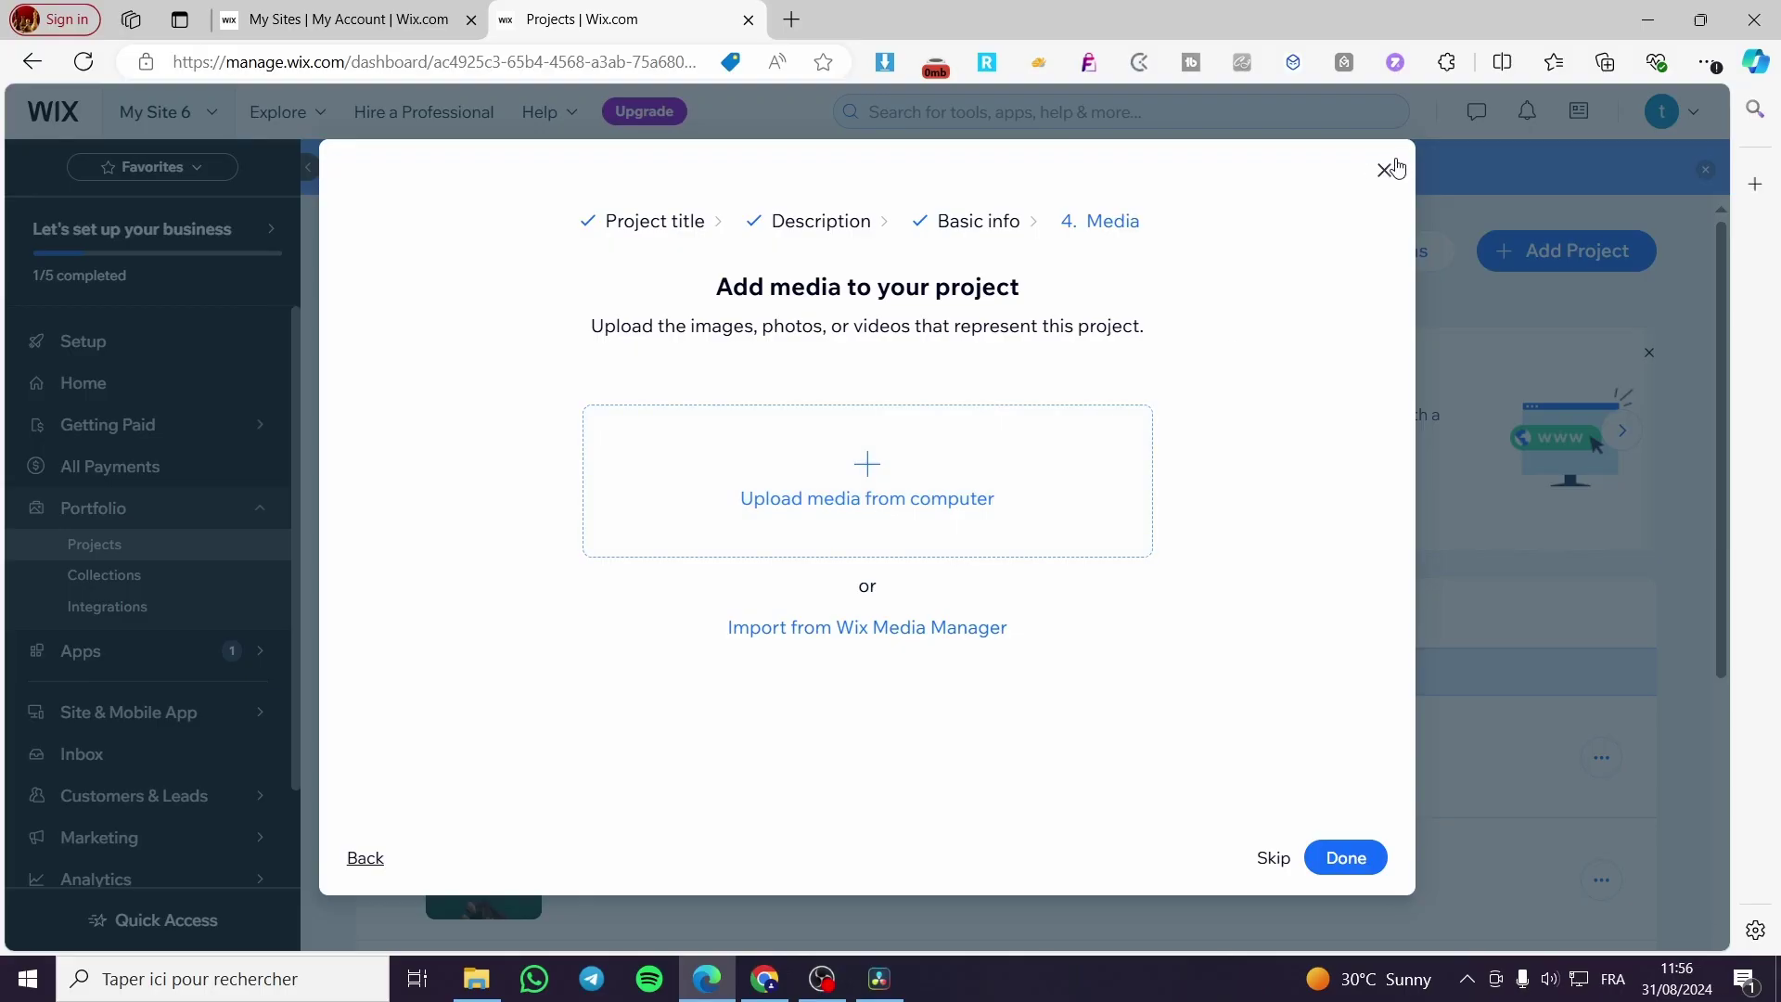
Finish the Flower Blossom project without media and dismiss the confirmation
click(1350, 856)
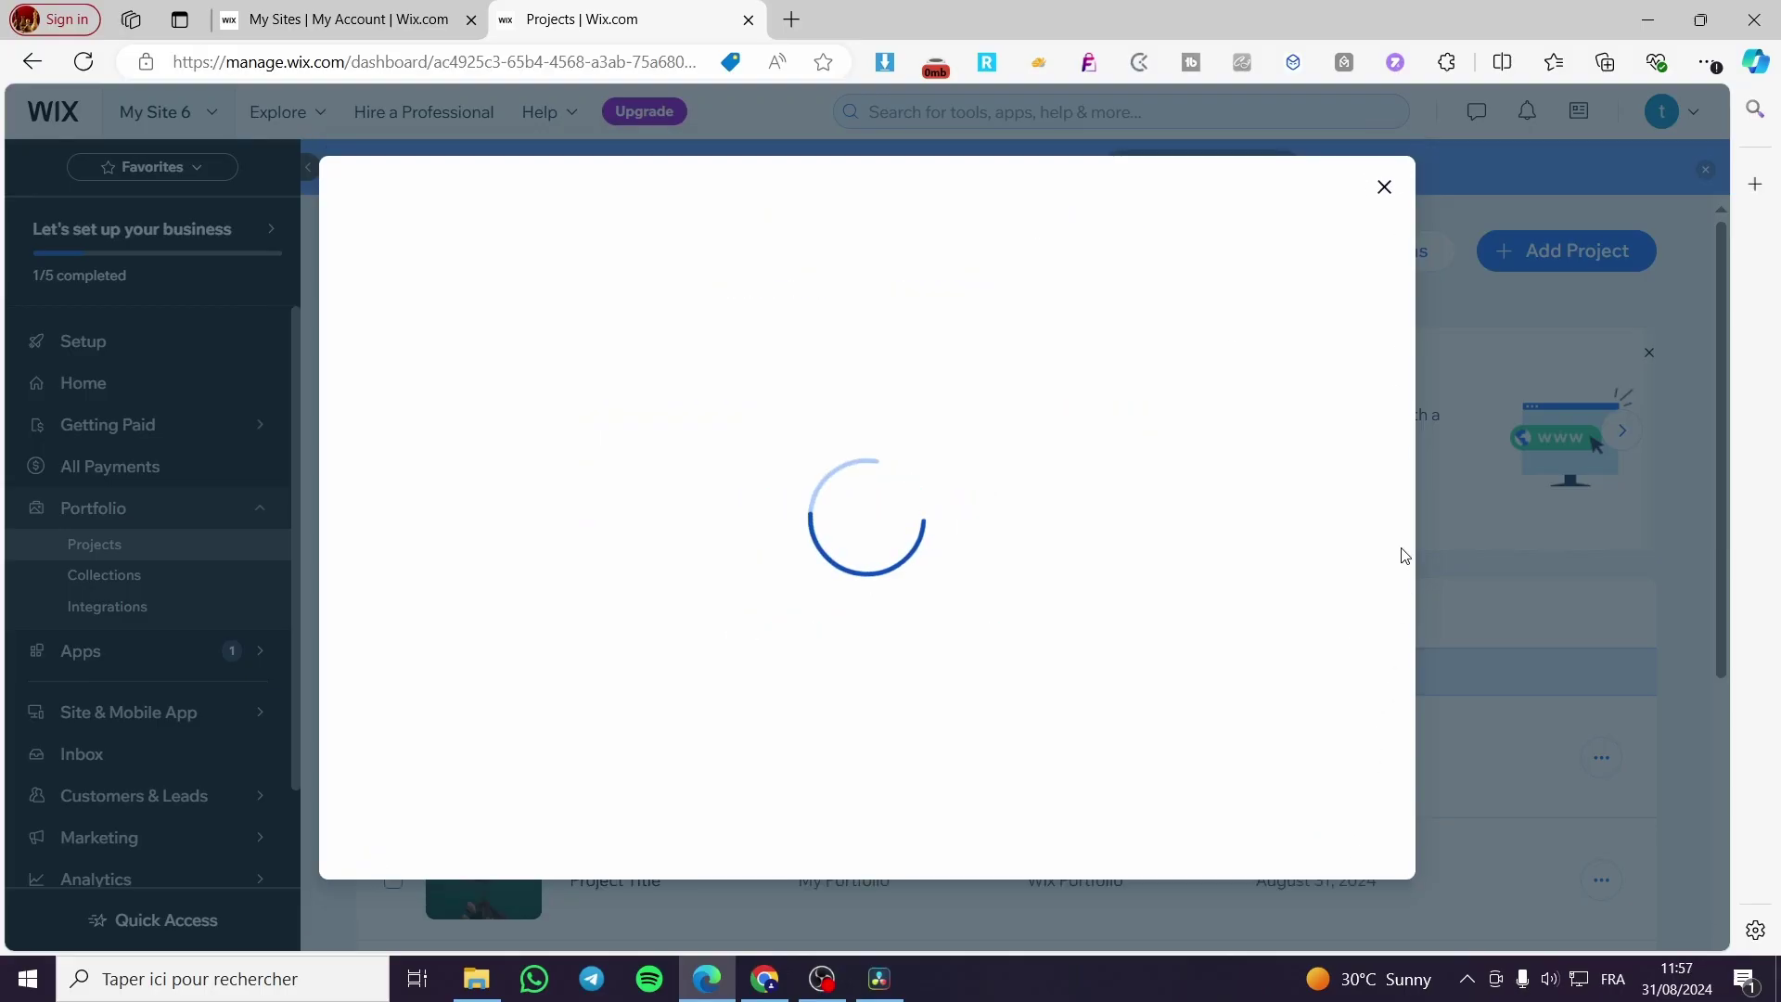
click(1385, 185)
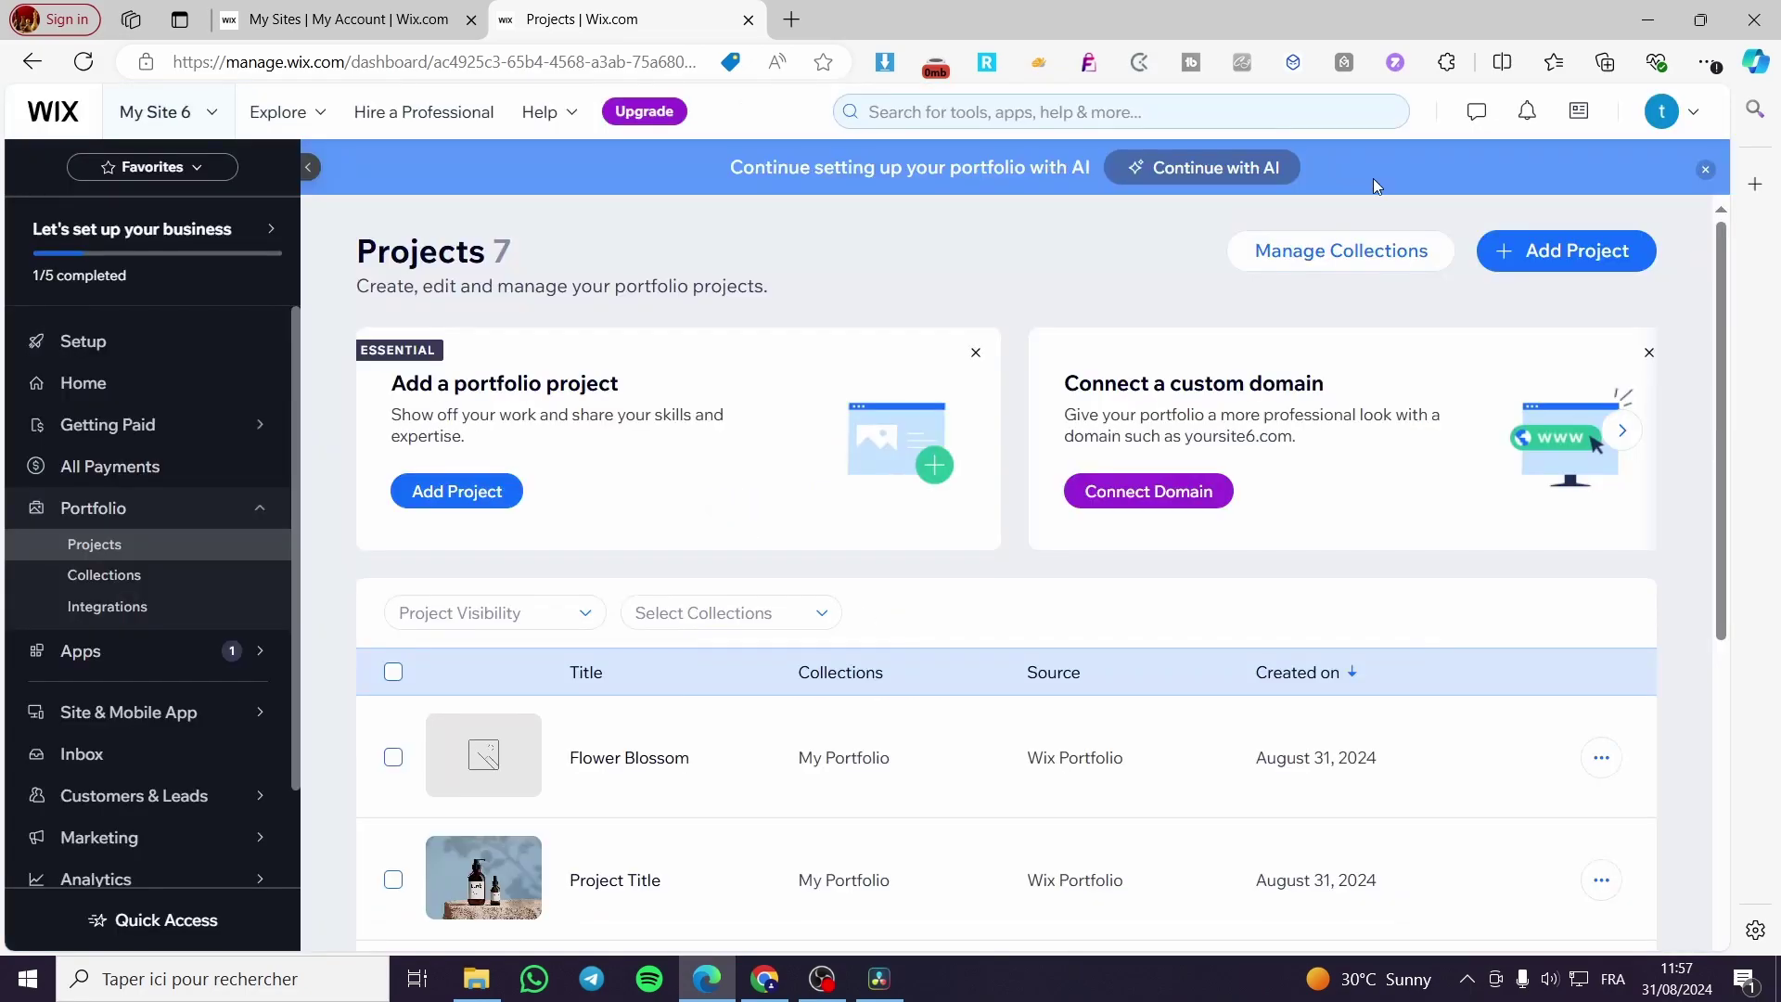
Visit the portfolio Collections and Integrations pages, then return to dashboard Home
click(160, 582)
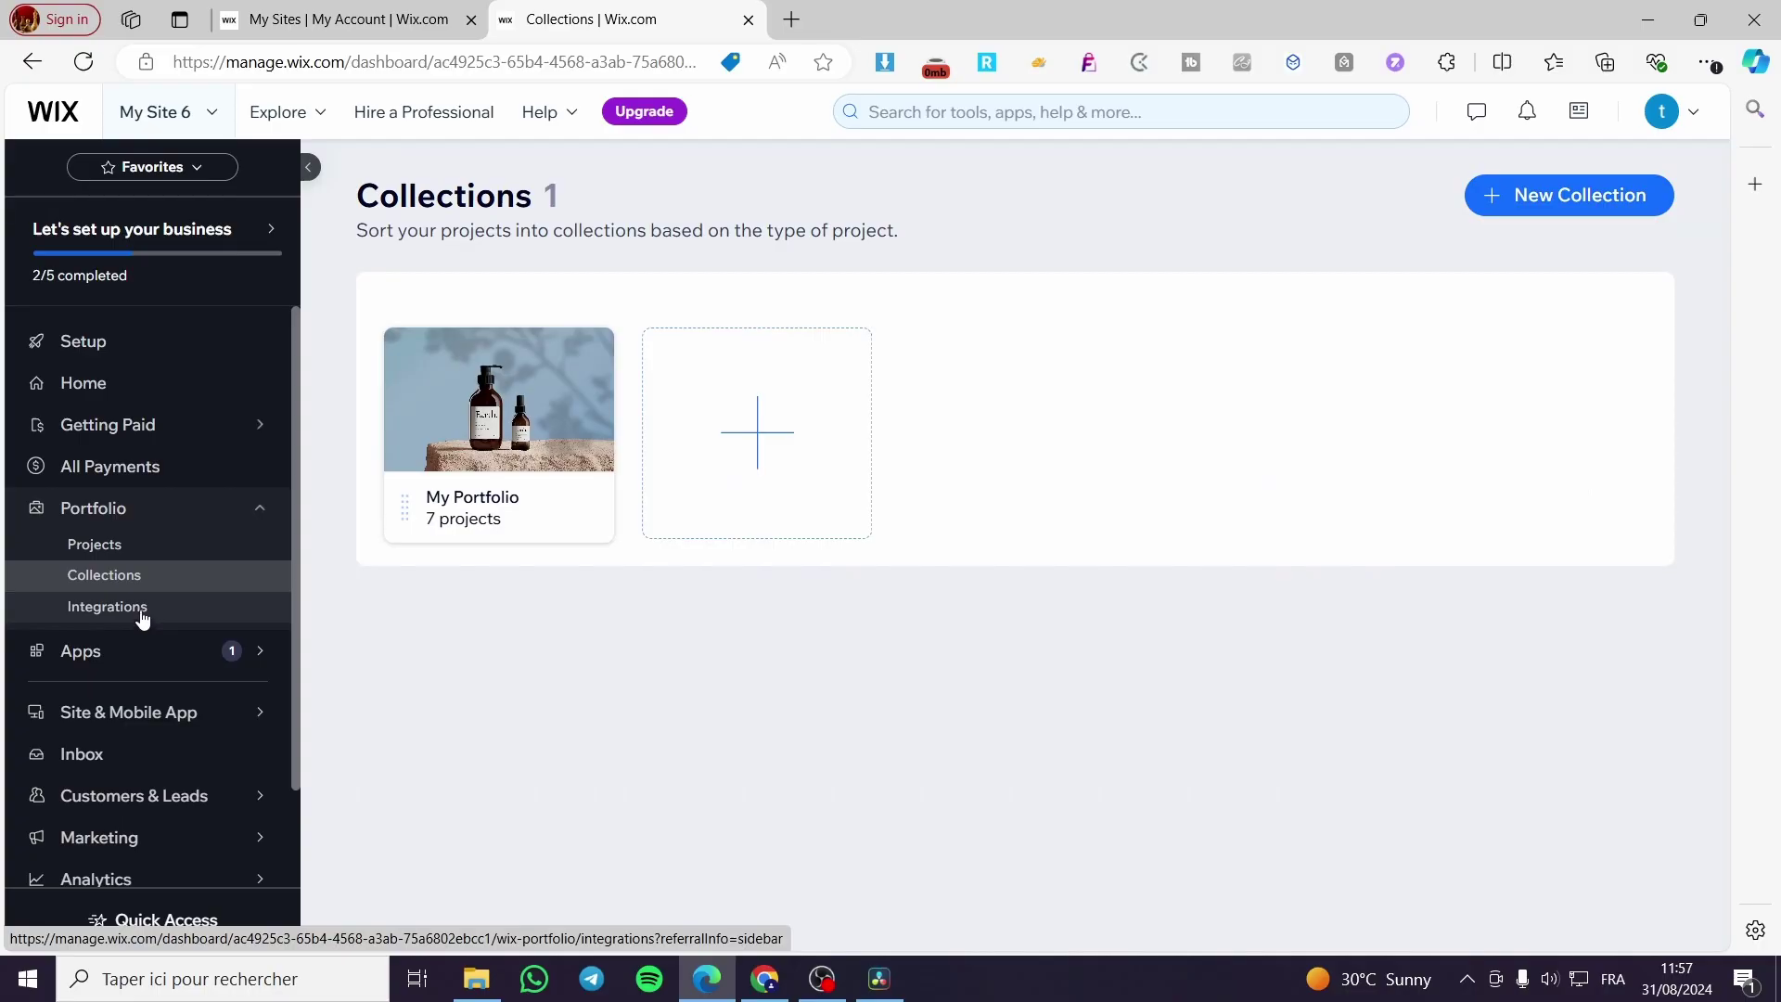
click(145, 612)
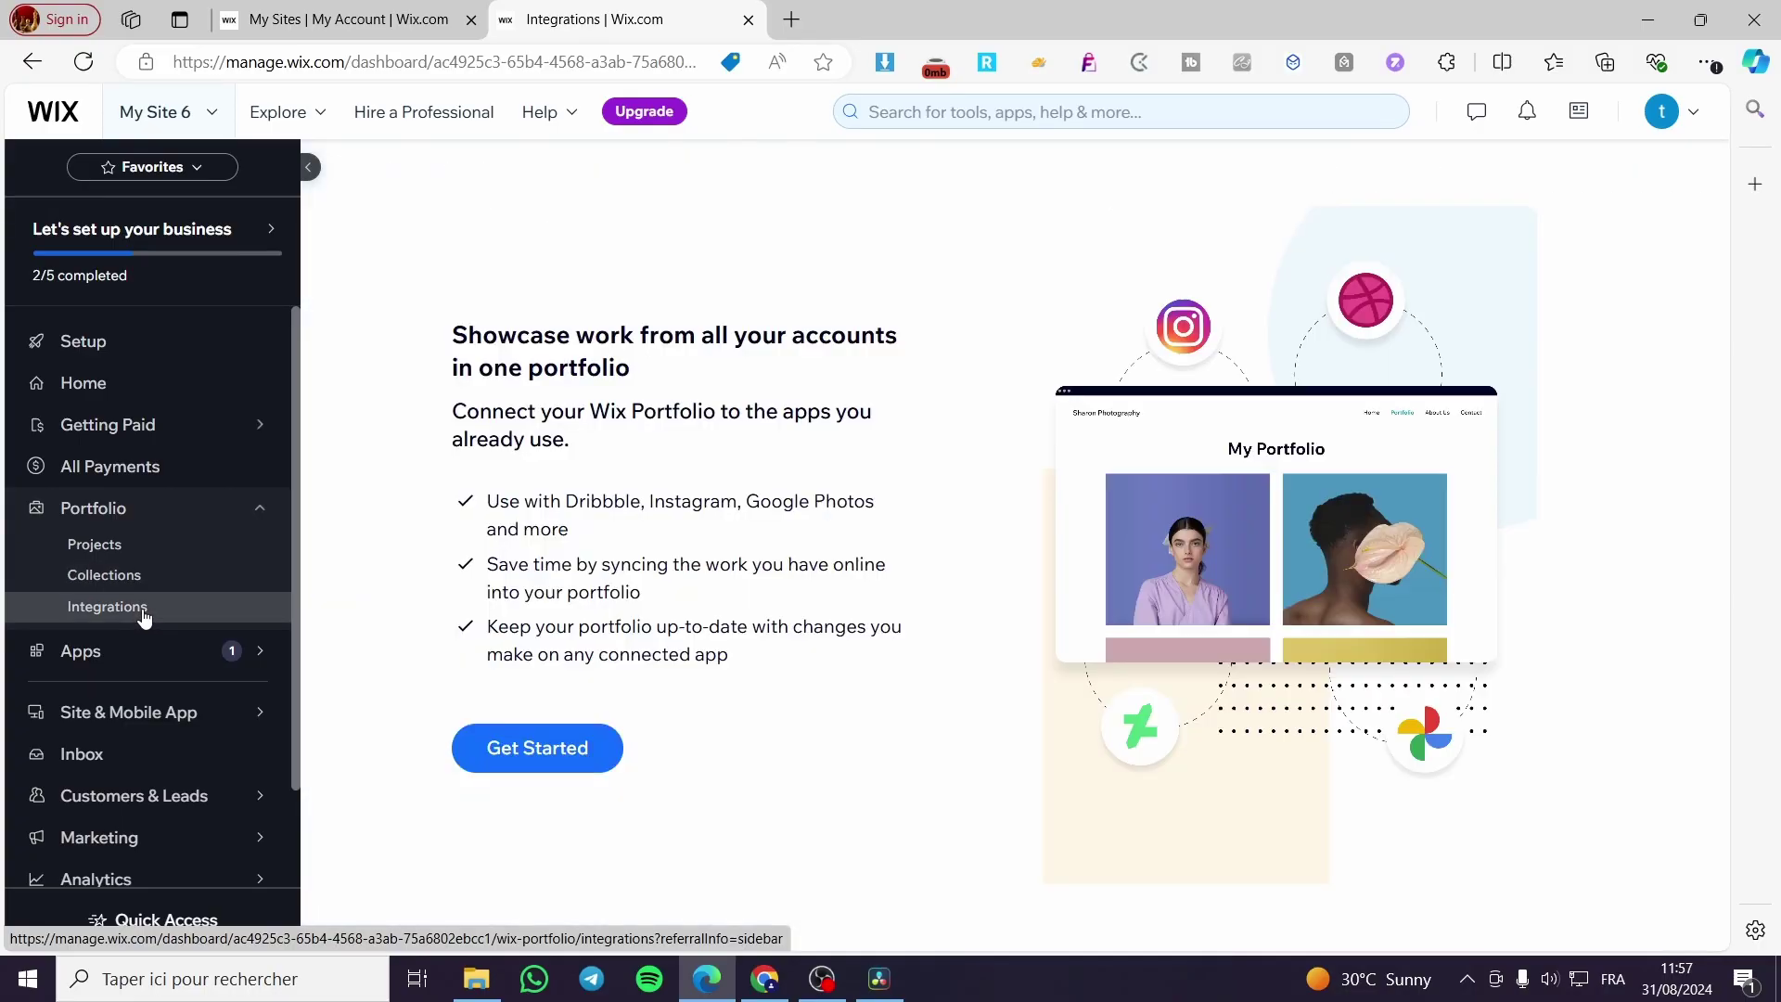
click(102, 396)
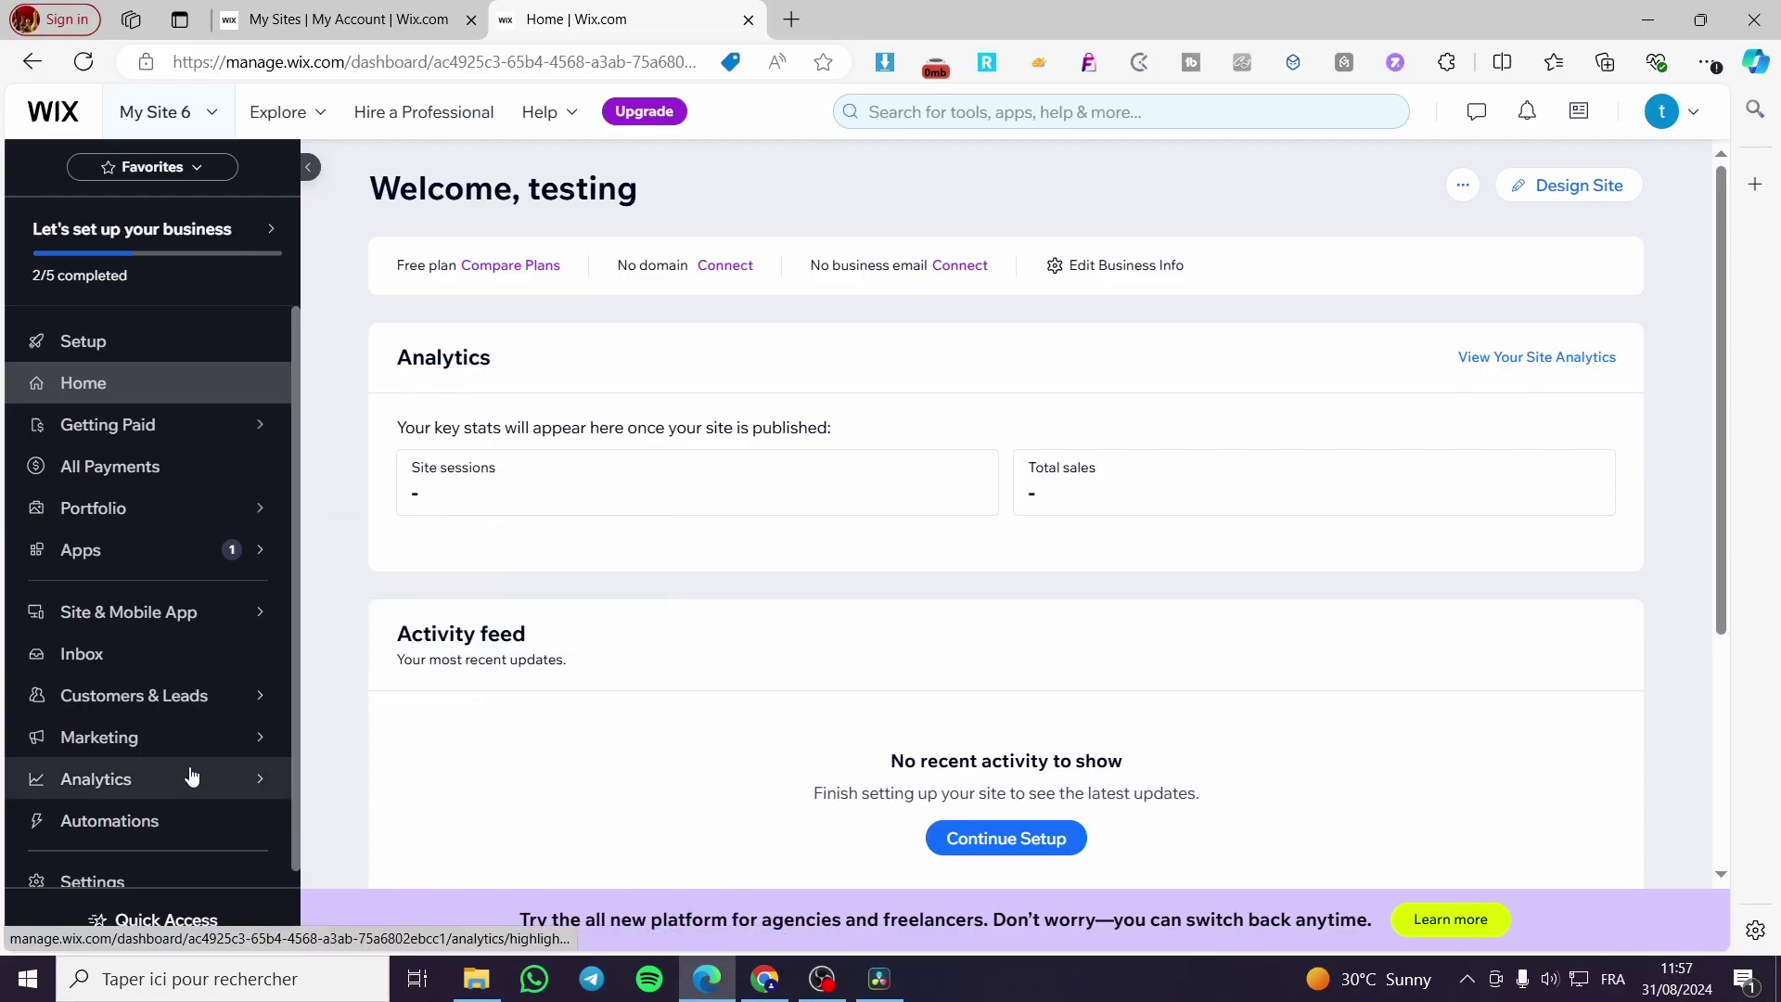
Launch Design Site from the dashboard Home page
scroll(191, 776, down, 1)
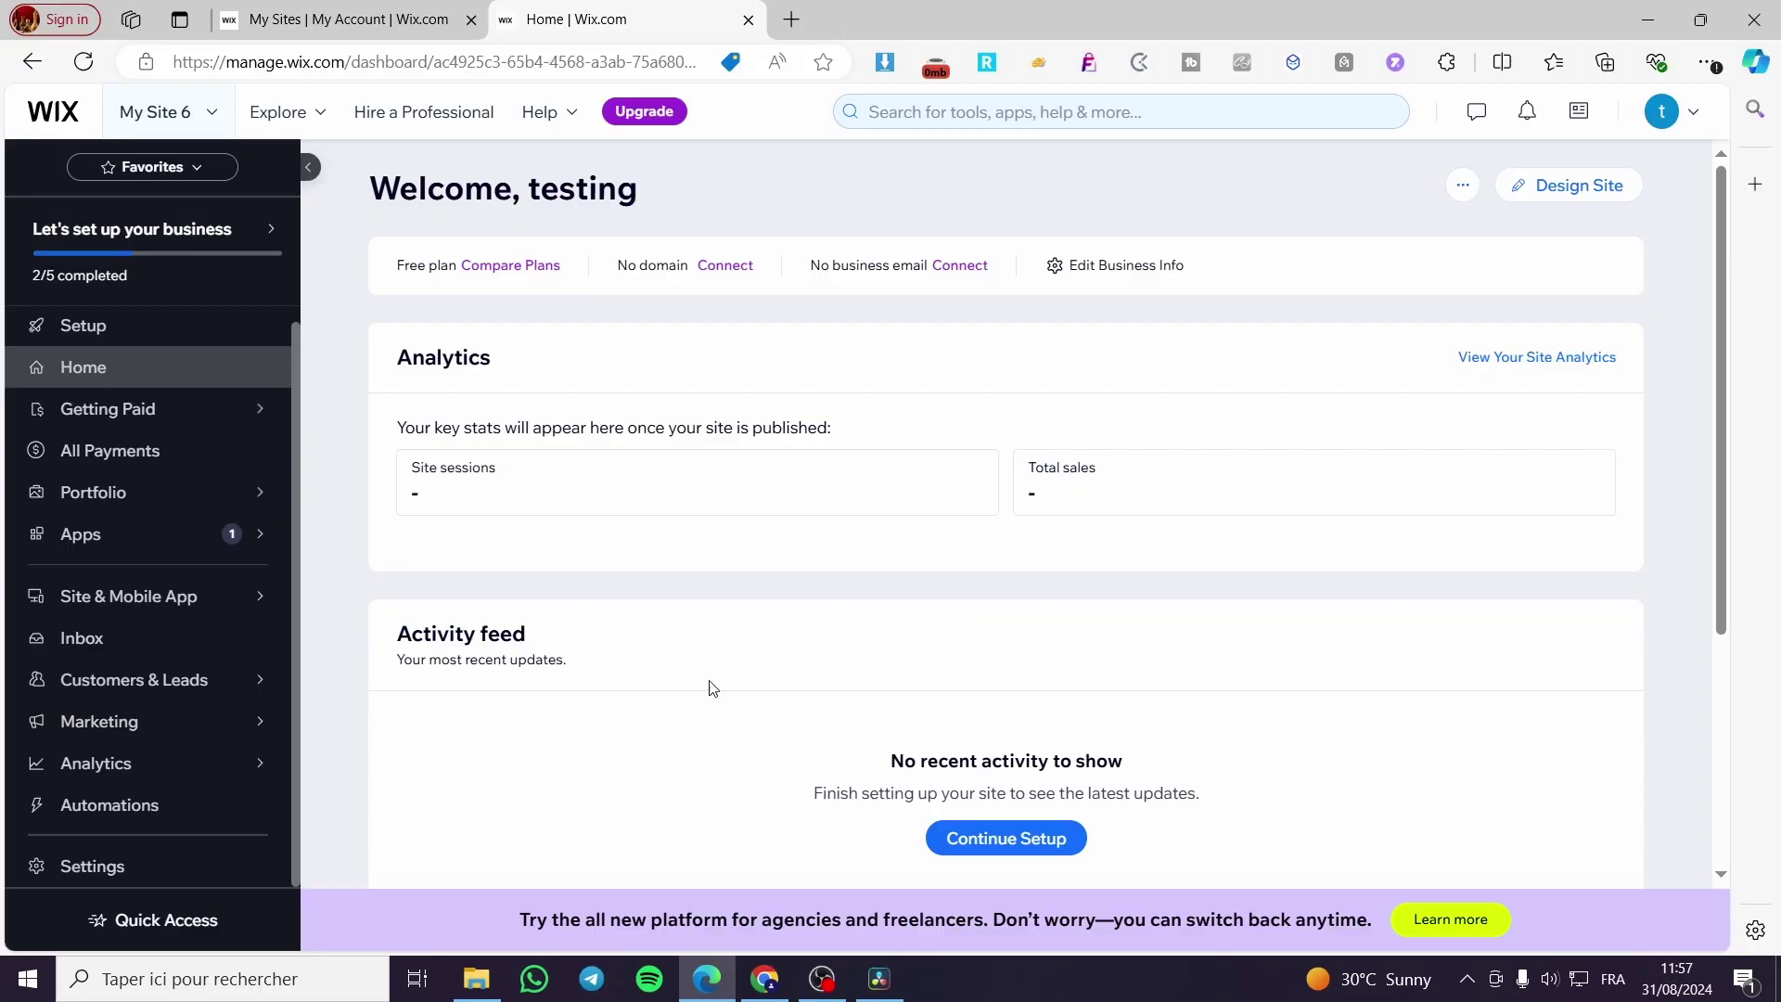
click(1581, 196)
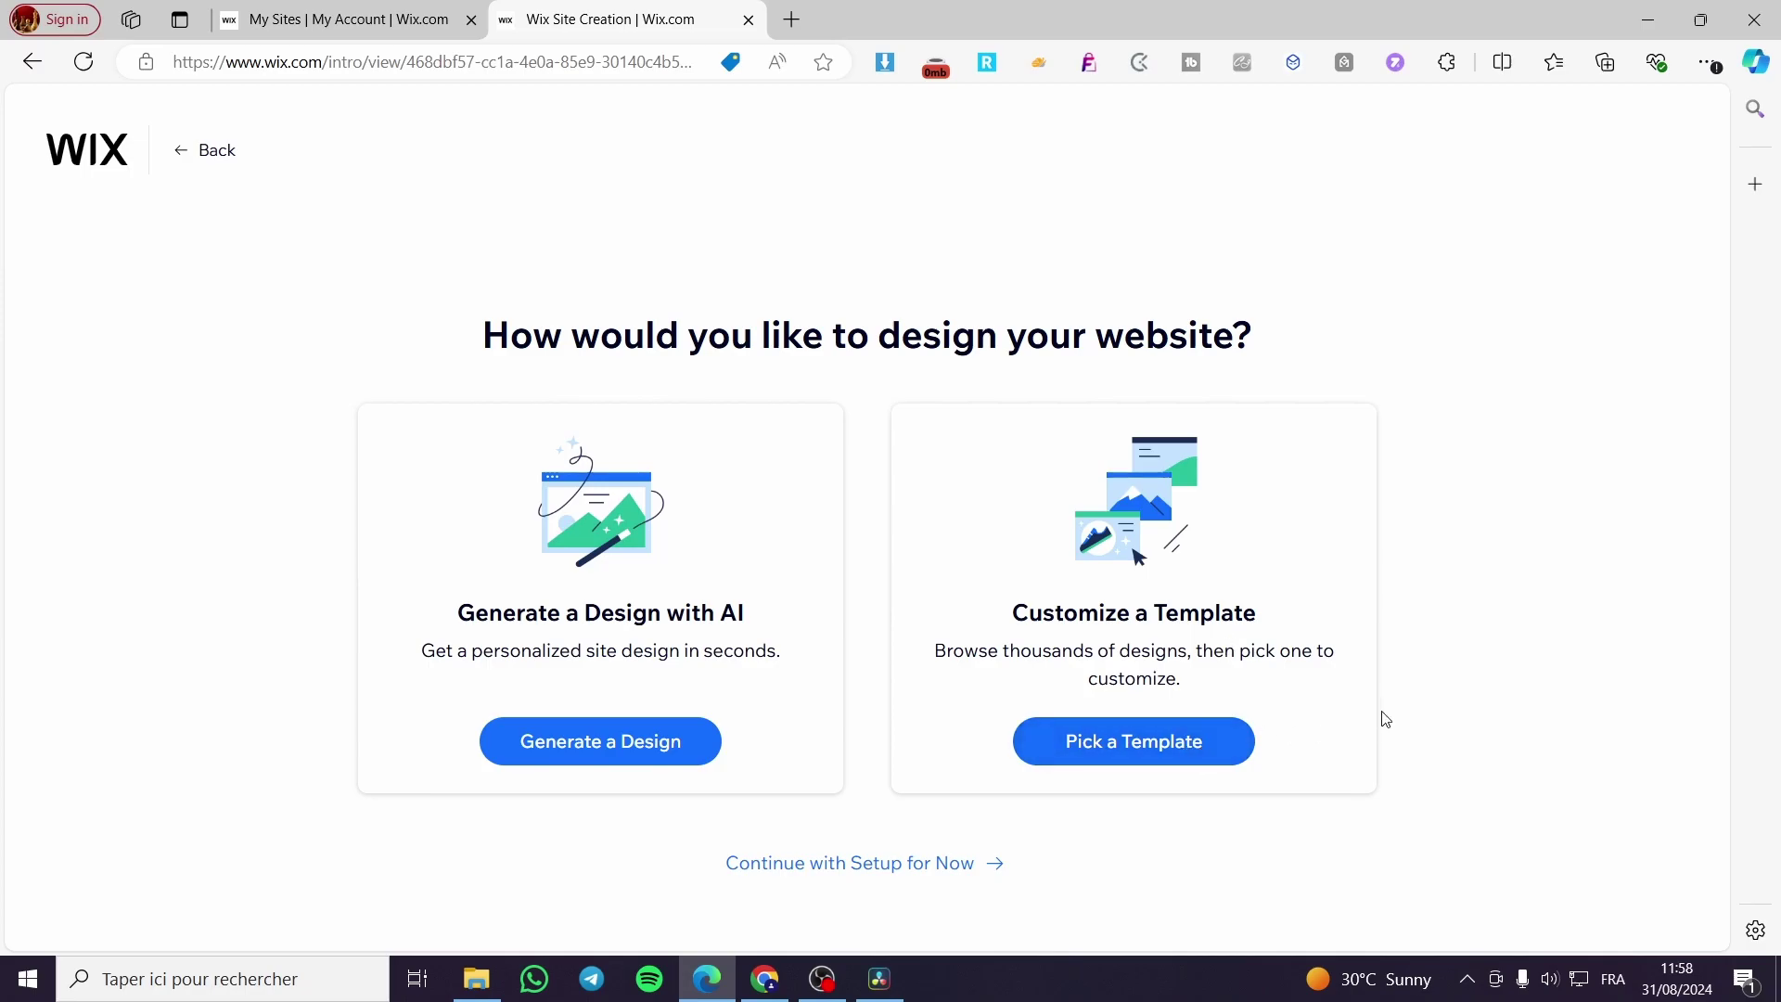
Choose to customize an existing template and bring up the Artist template results
click(1132, 755)
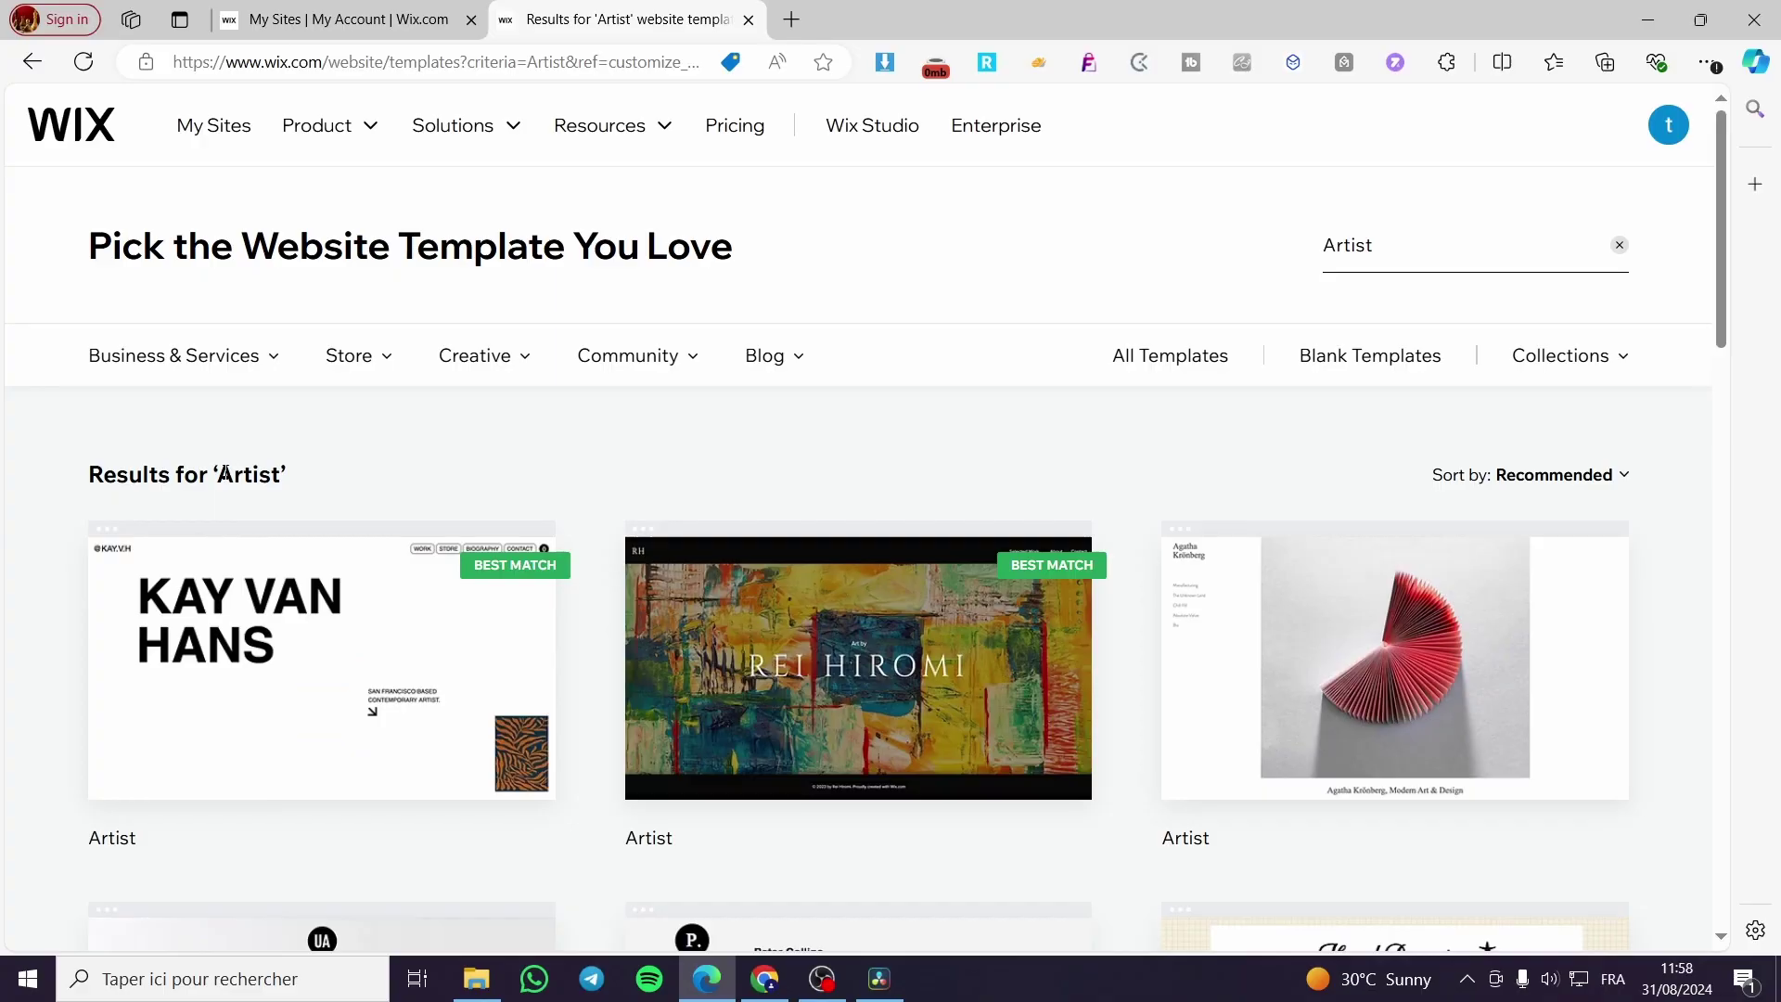
drag(223, 473, 284, 478)
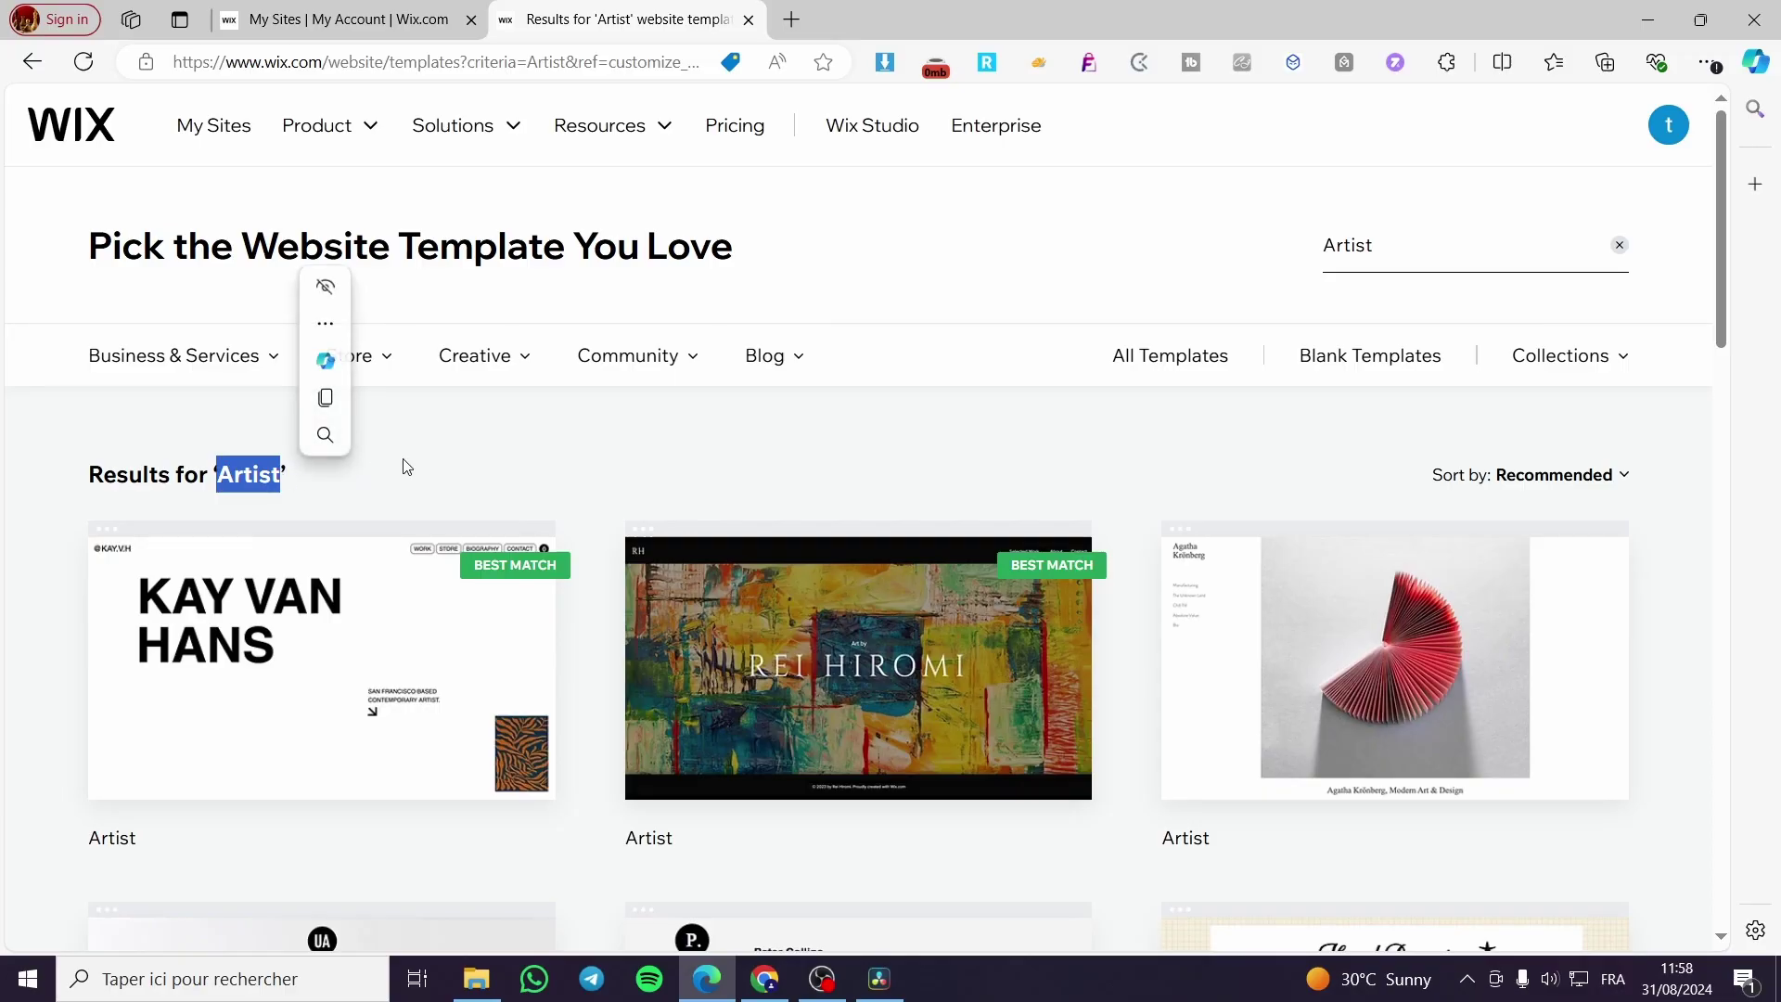
click(471, 455)
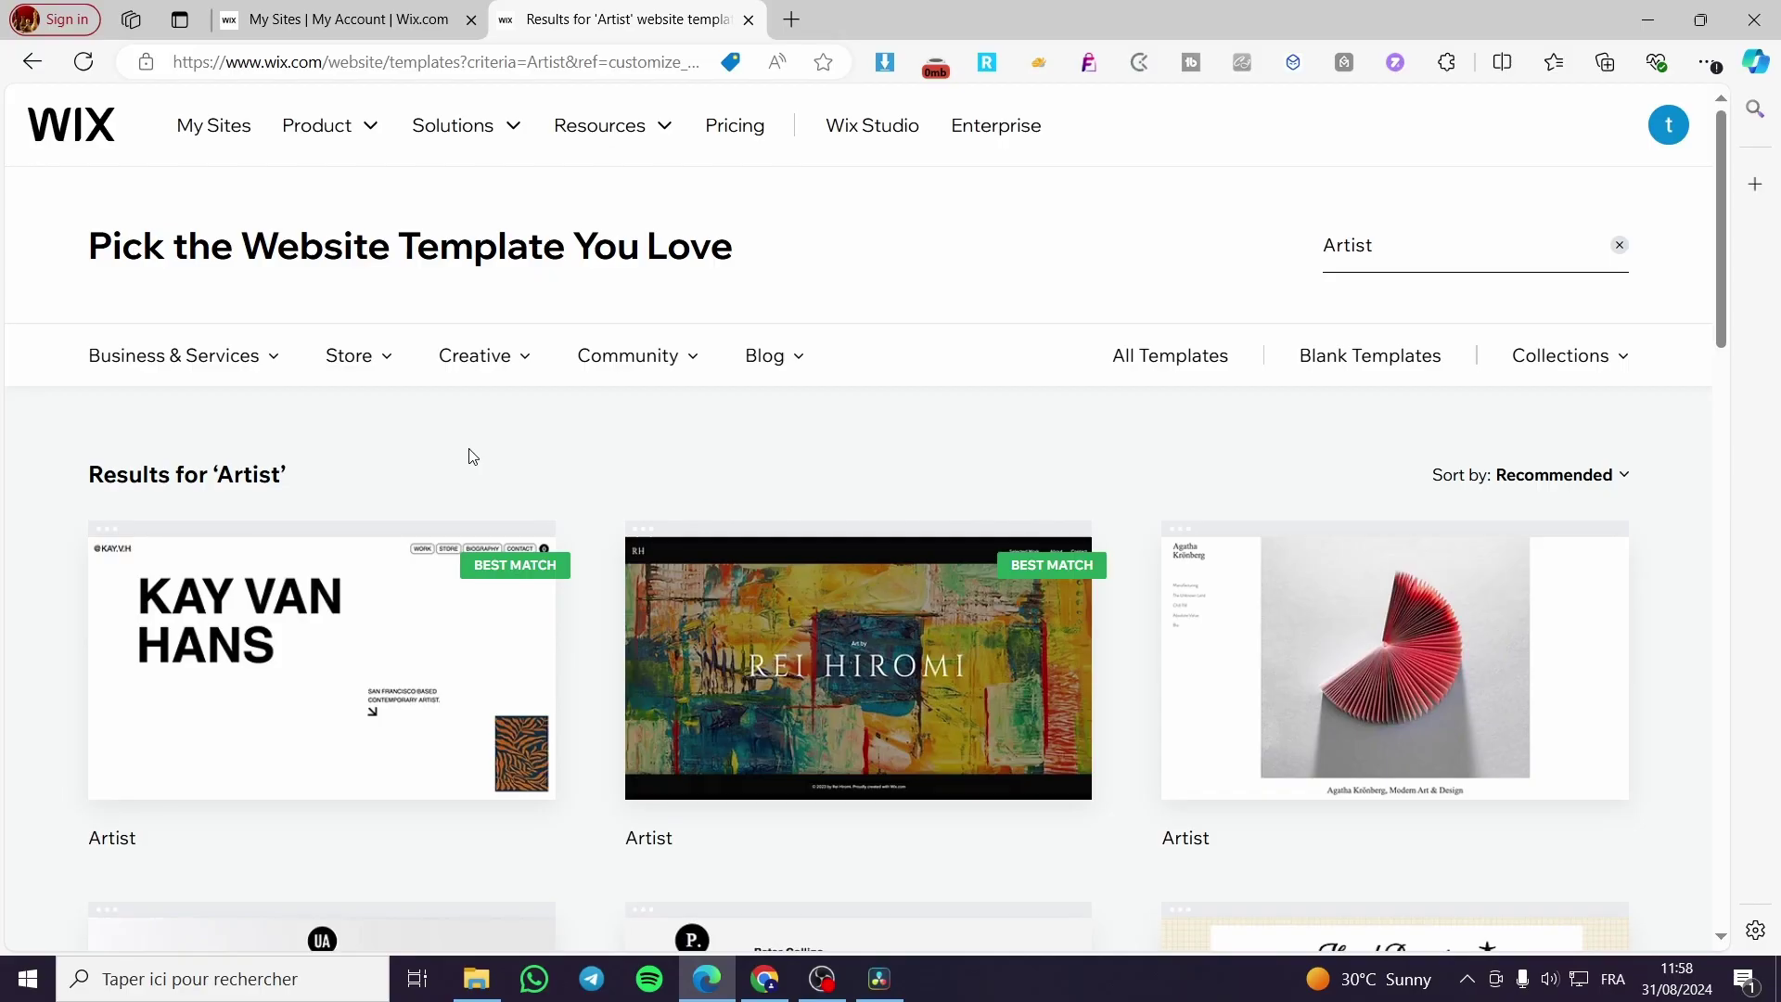
Browse through the Artist template results
scroll(1345, 556, down, 3)
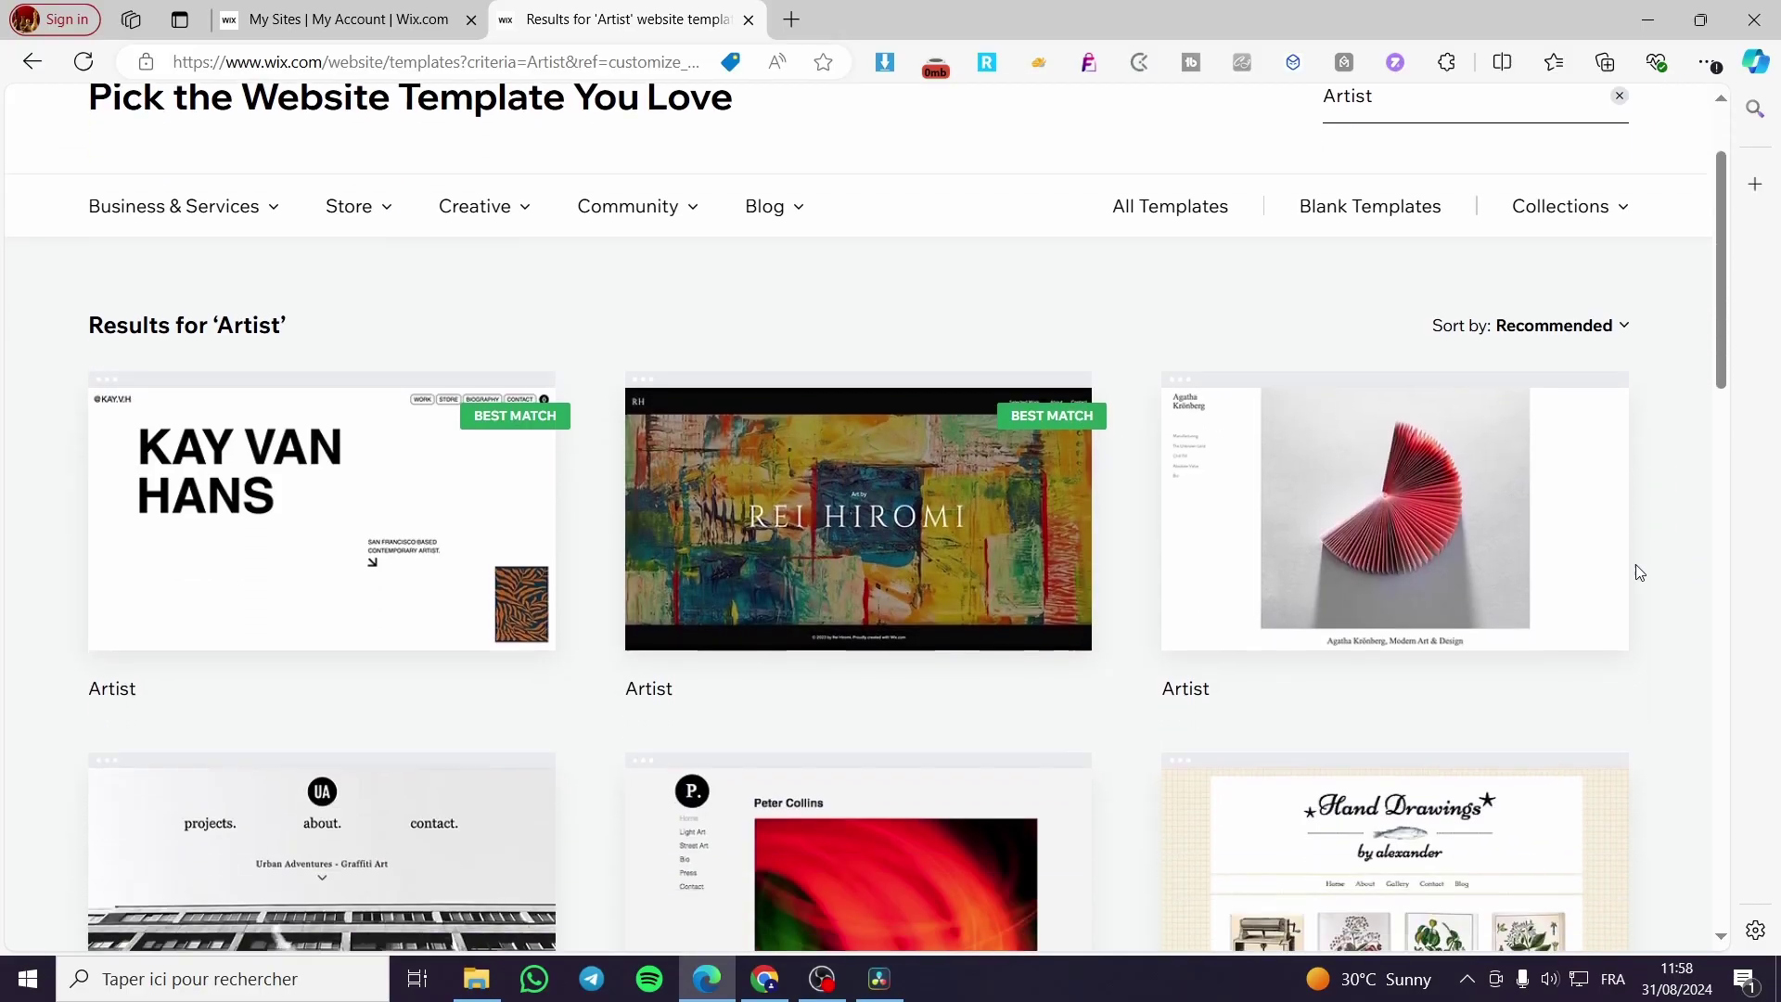
scroll(1251, 520, down, 4)
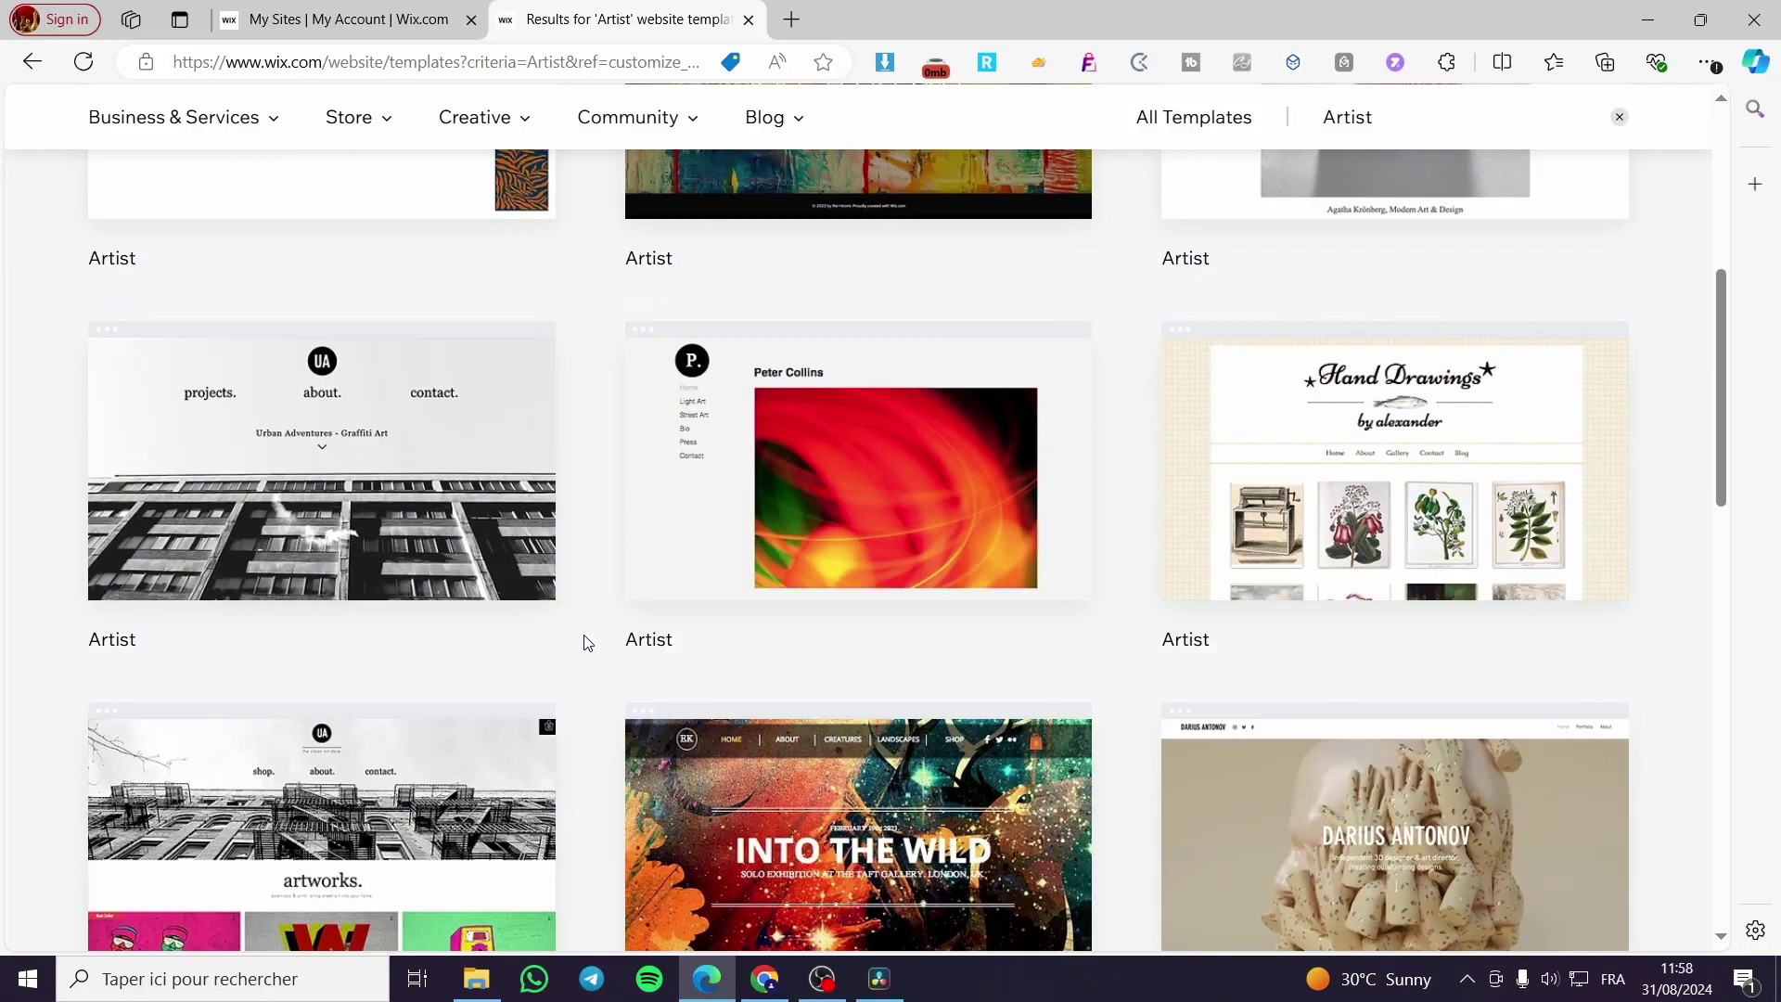
scroll(1153, 711, down, 2)
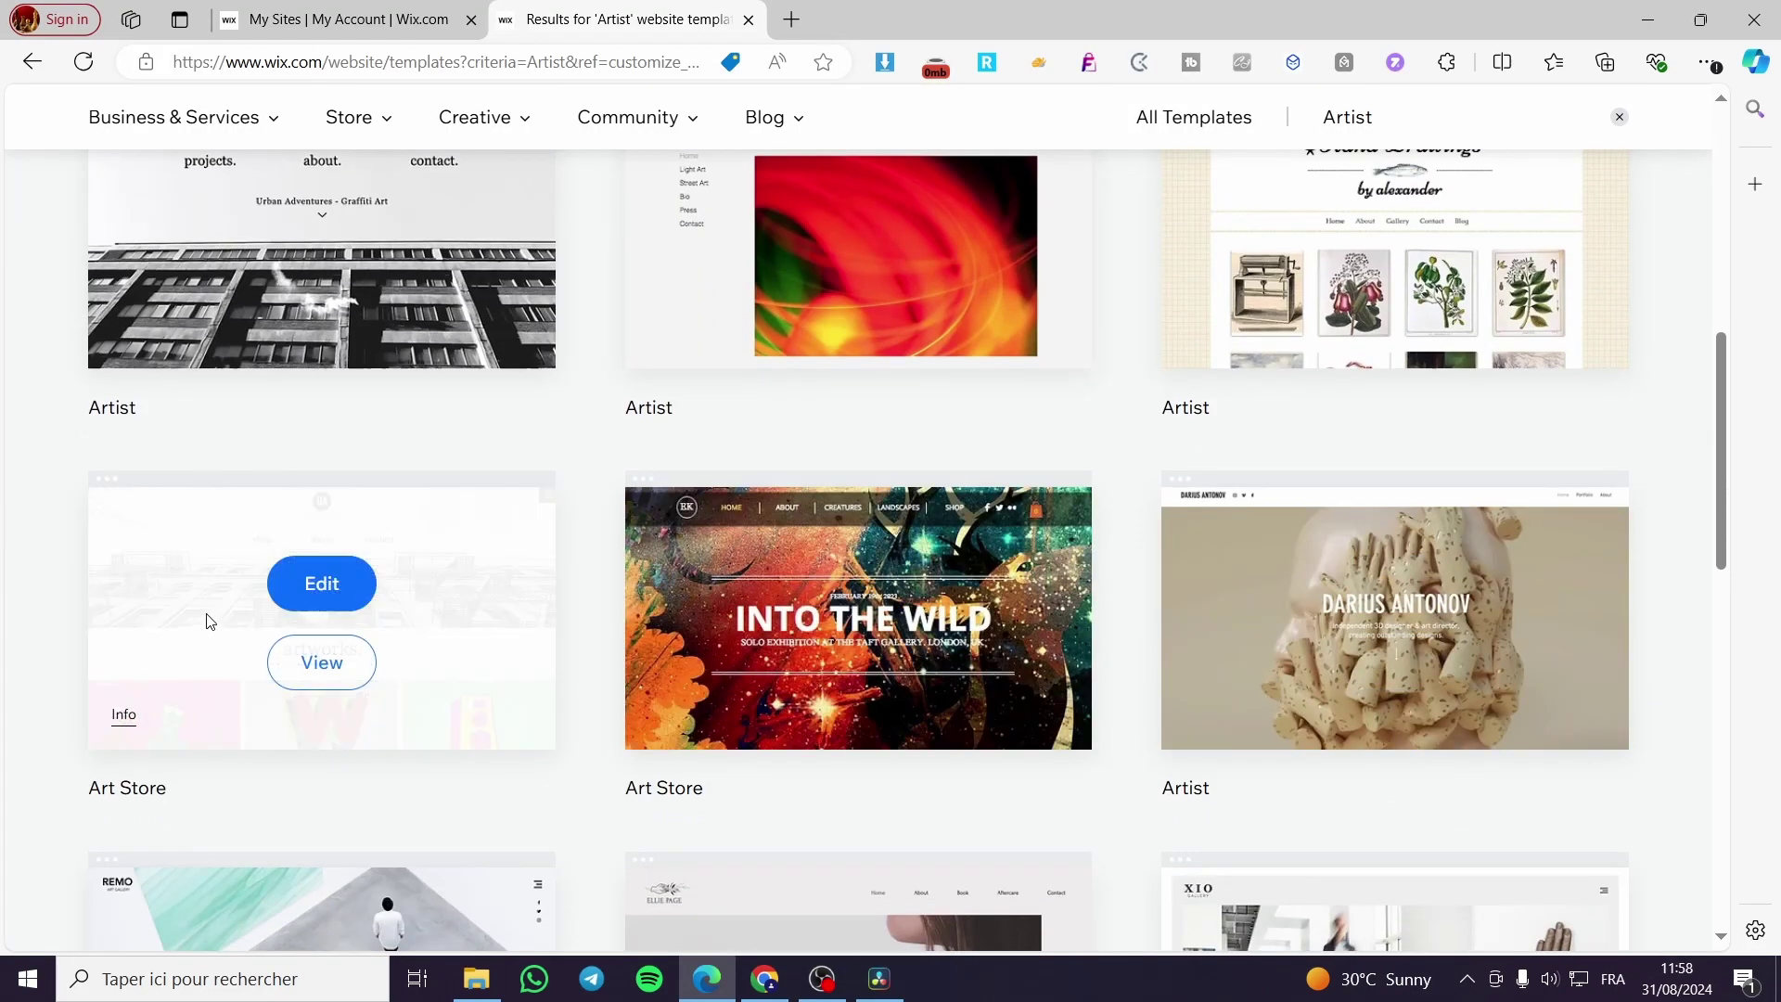
scroll(28, 667, down, 2)
scroll(26, 673, down, 2)
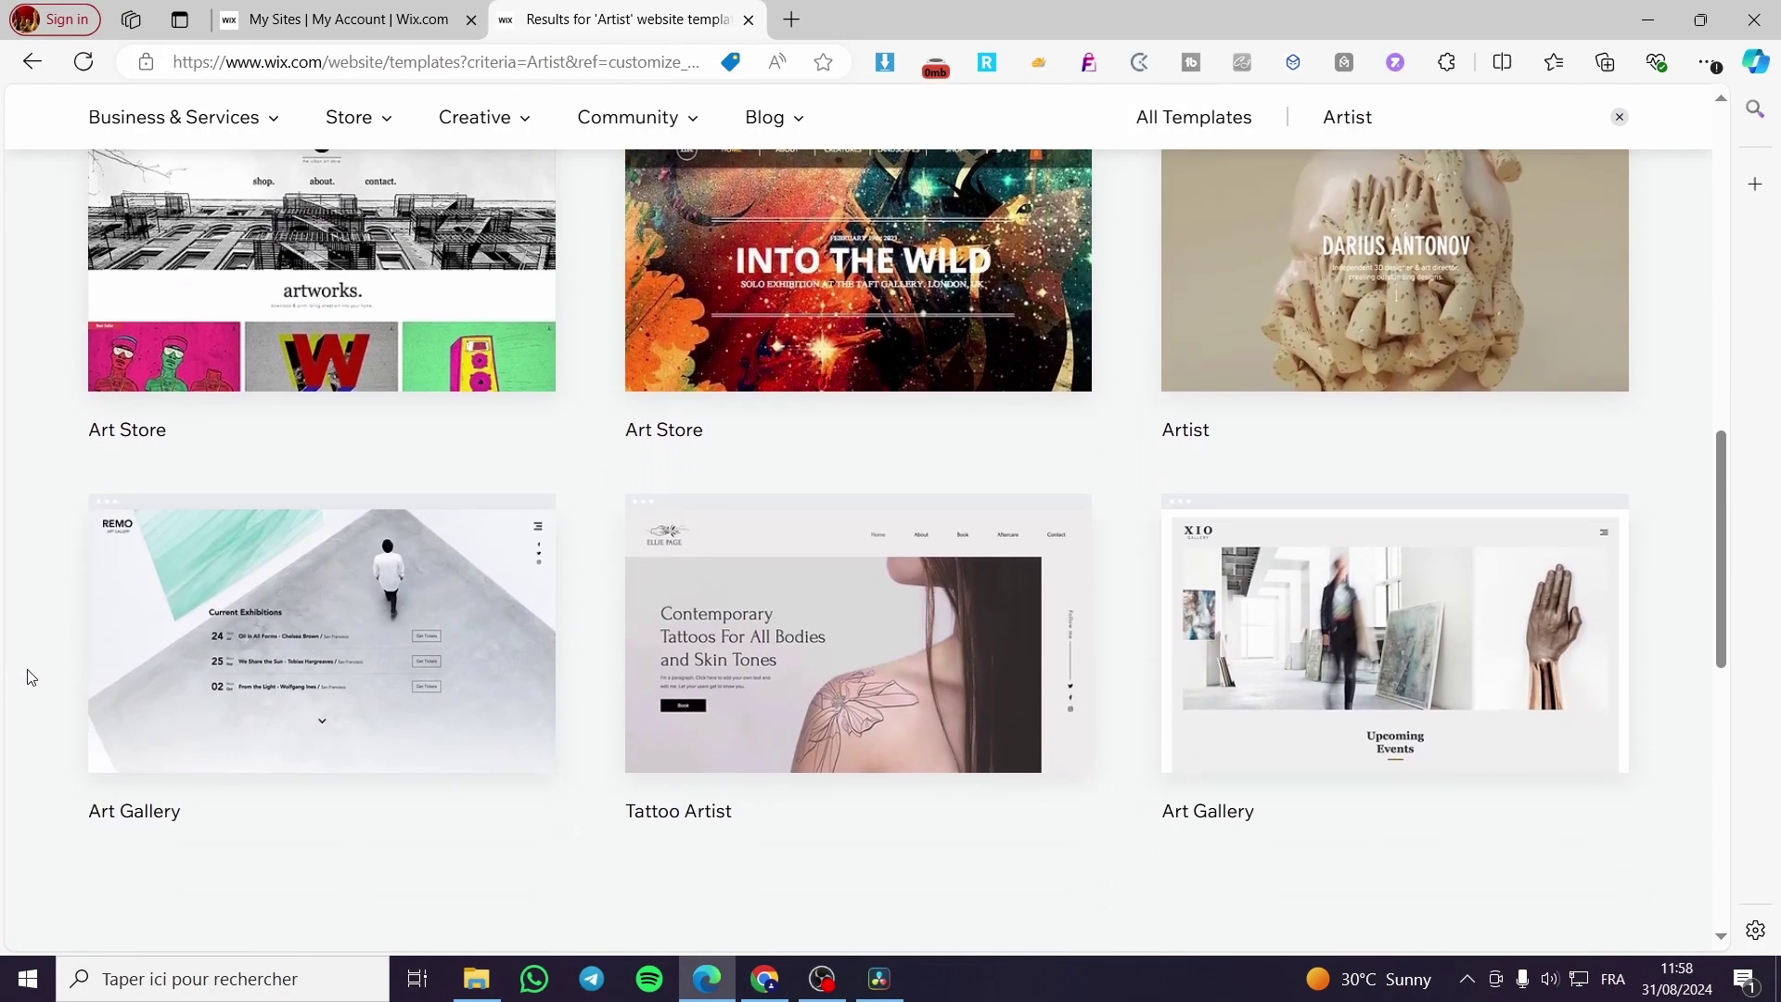
scroll(28, 677, down, 1)
scroll(1064, 768, down, 2)
scroll(1064, 770, down, 2)
scroll(1058, 756, up, 10)
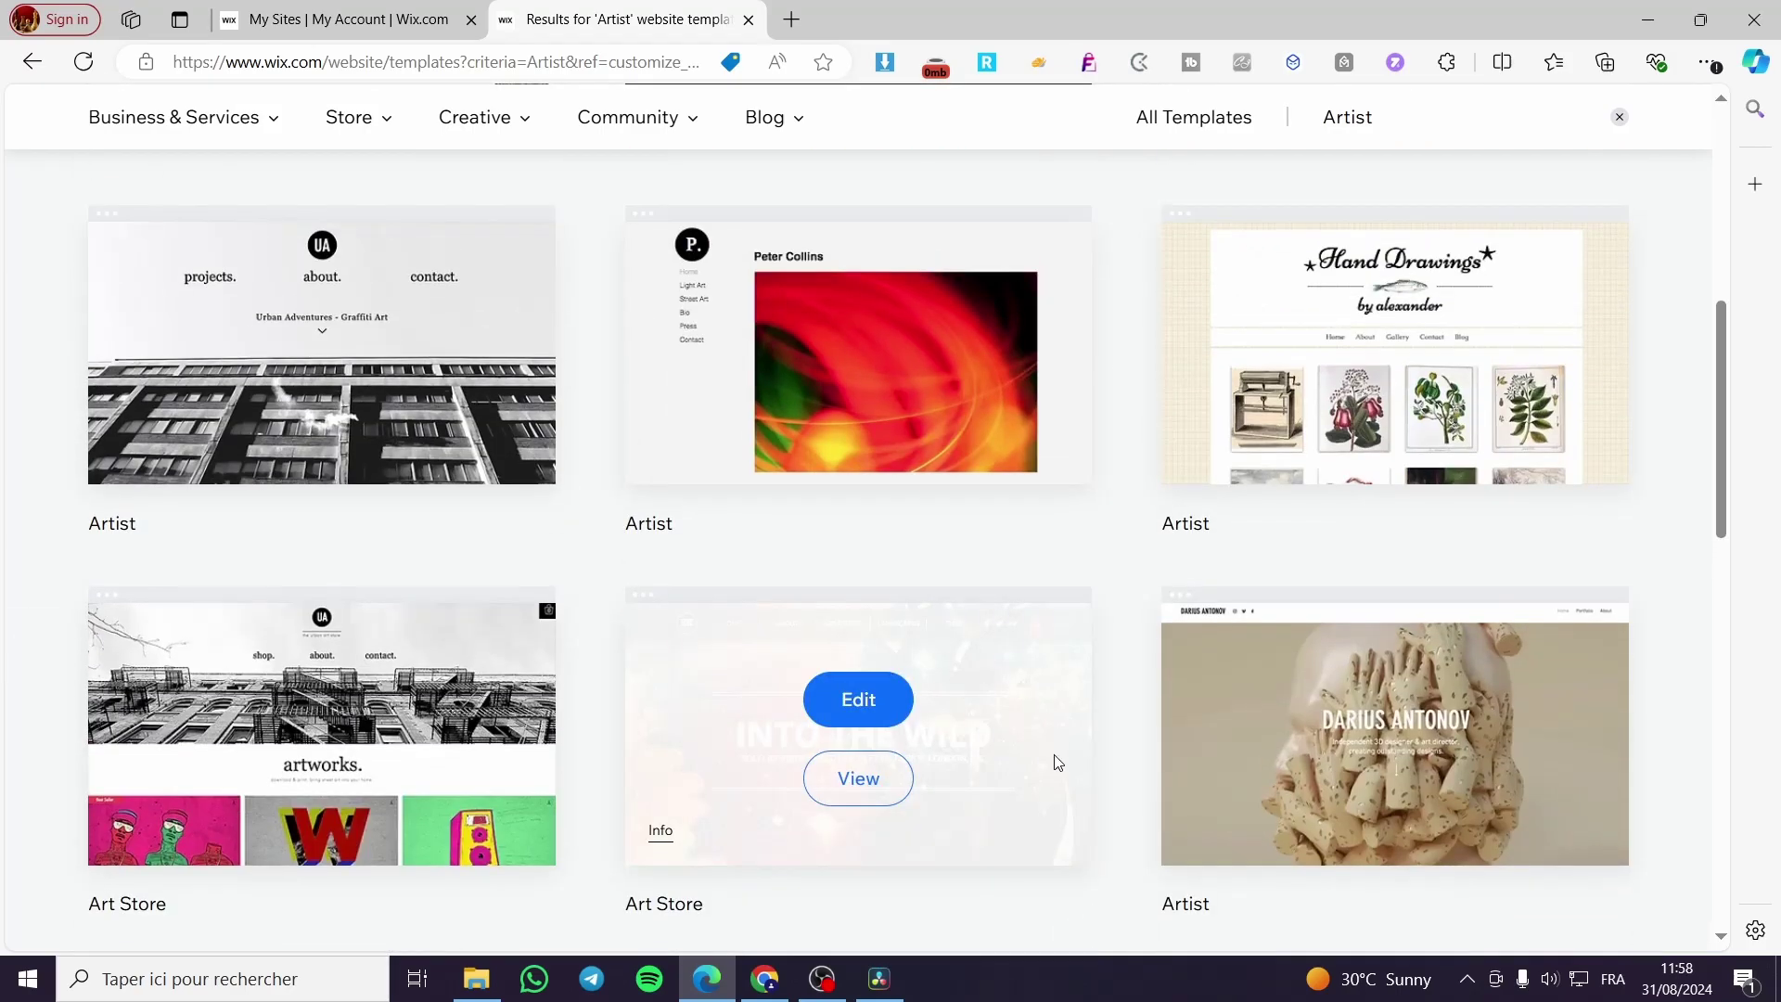
scroll(1275, 691, up, 2)
scroll(1274, 691, up, 5)
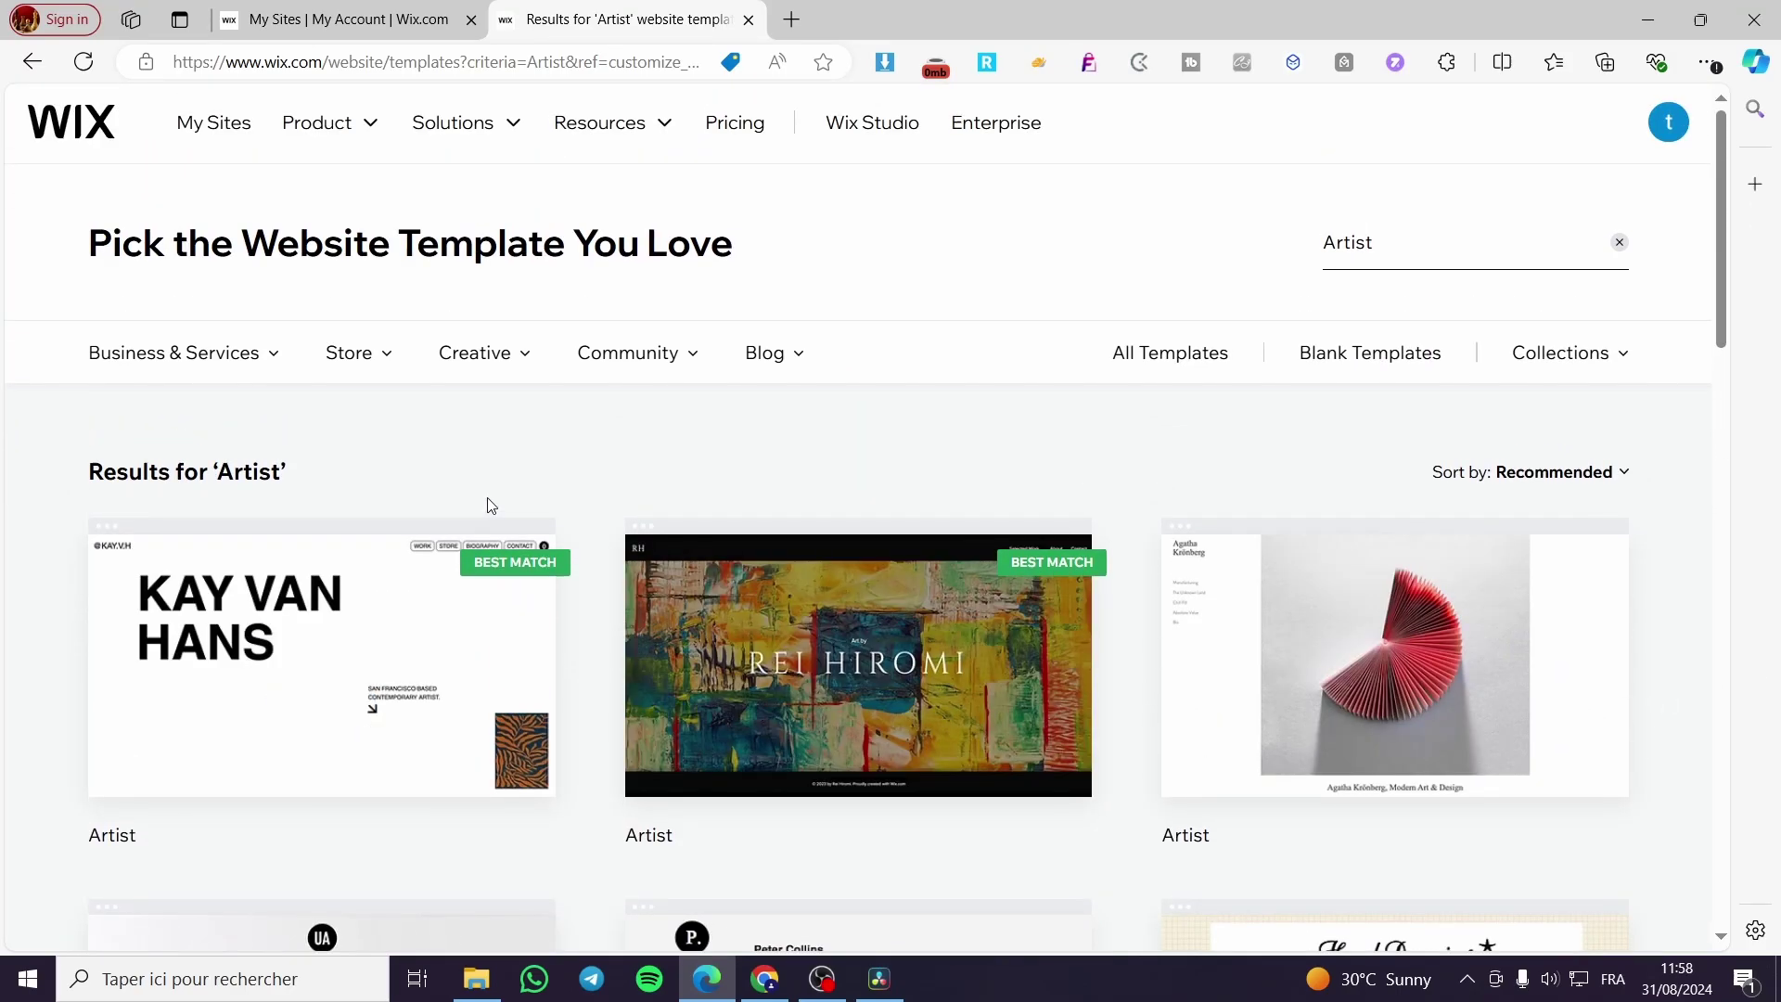
mouse_move(1394, 665)
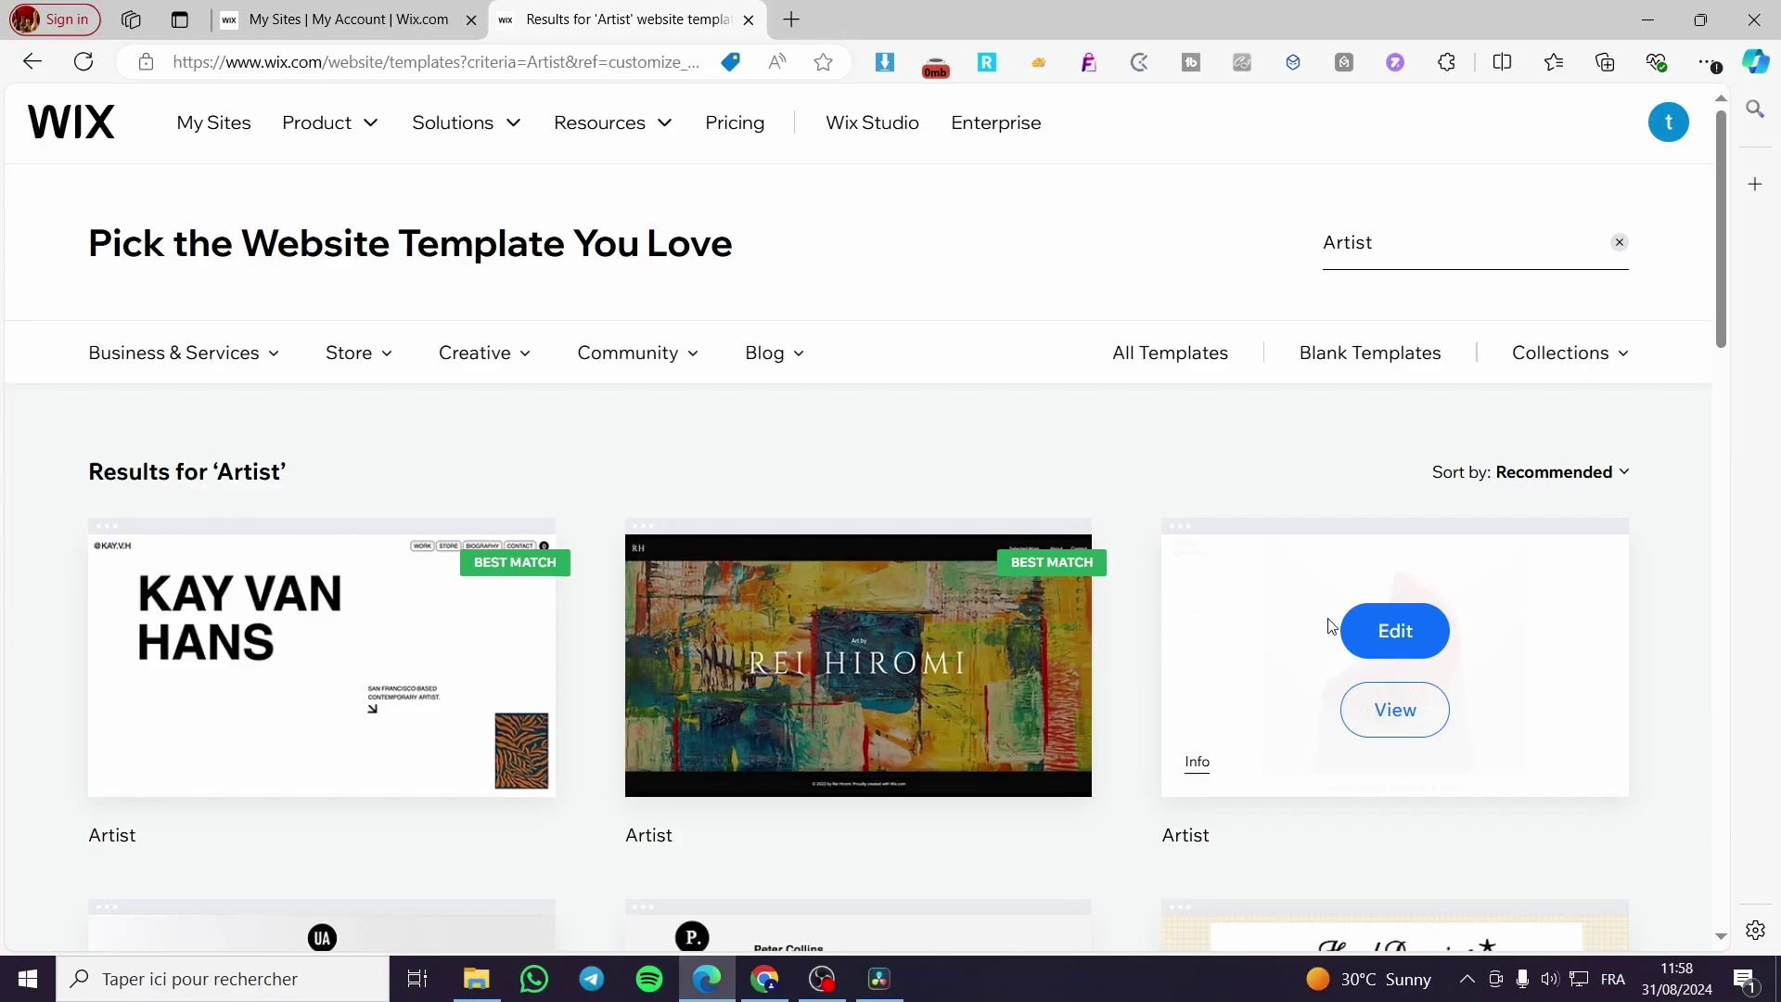
scroll(1410, 797, down, 3)
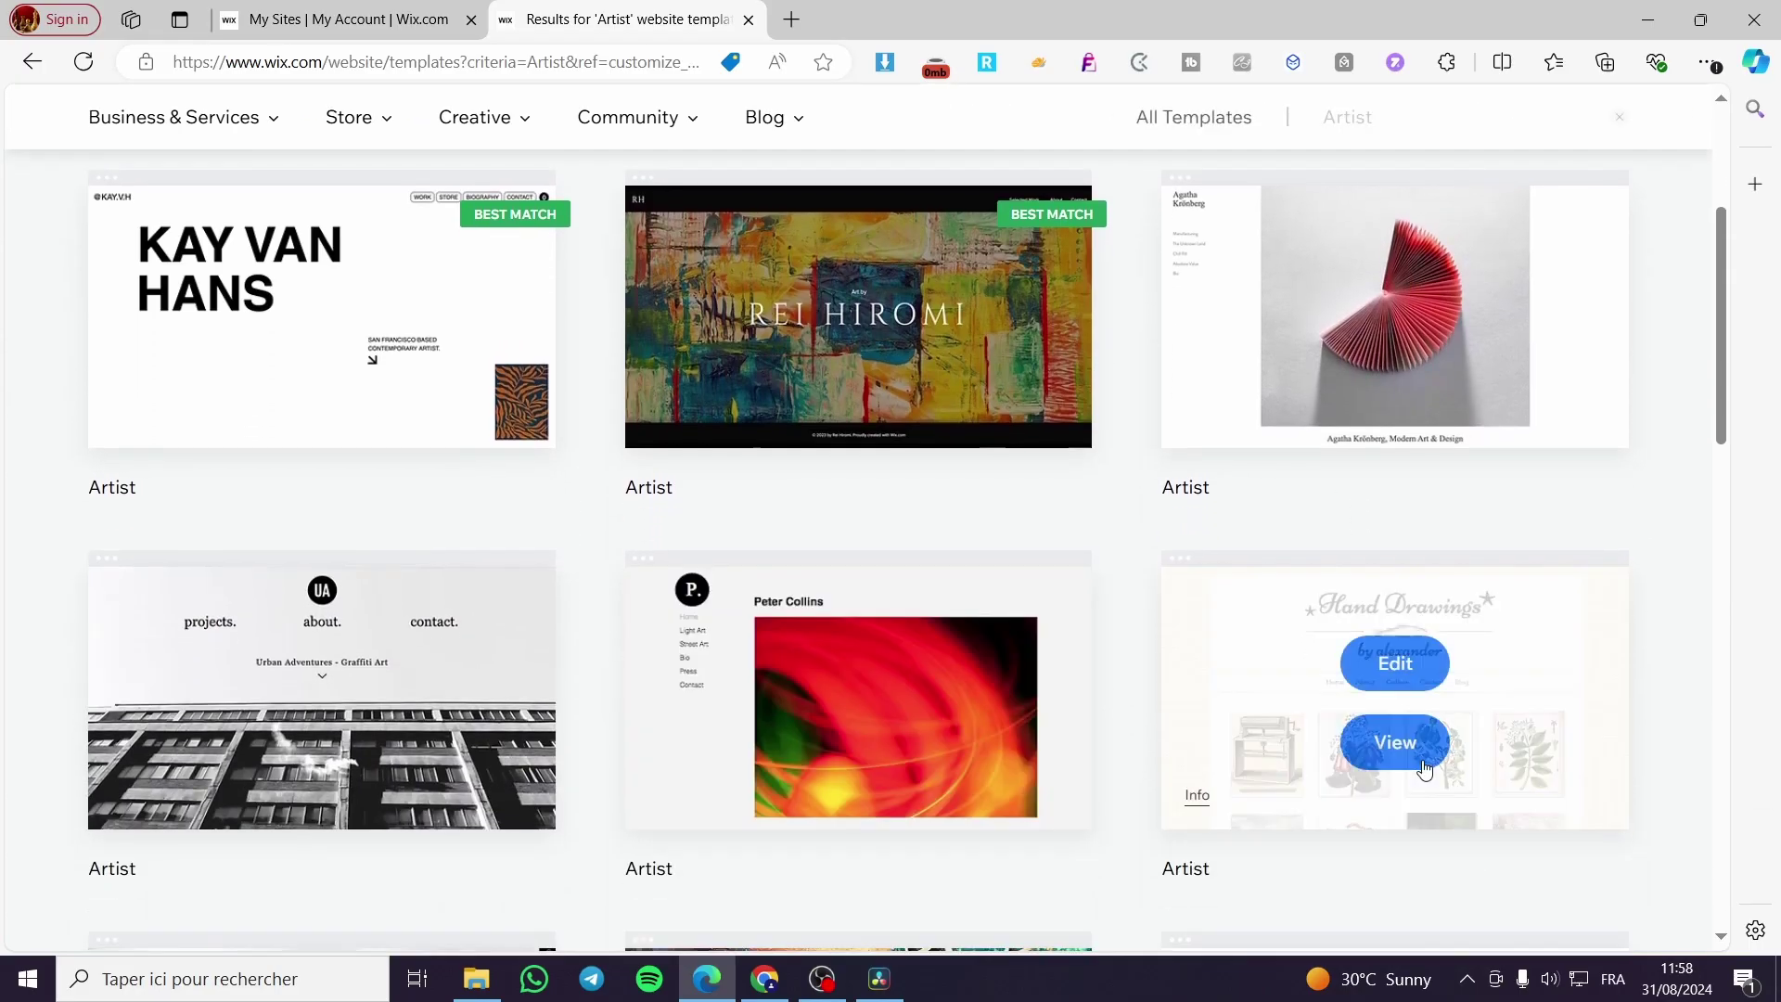
scroll(1424, 770, up, 3)
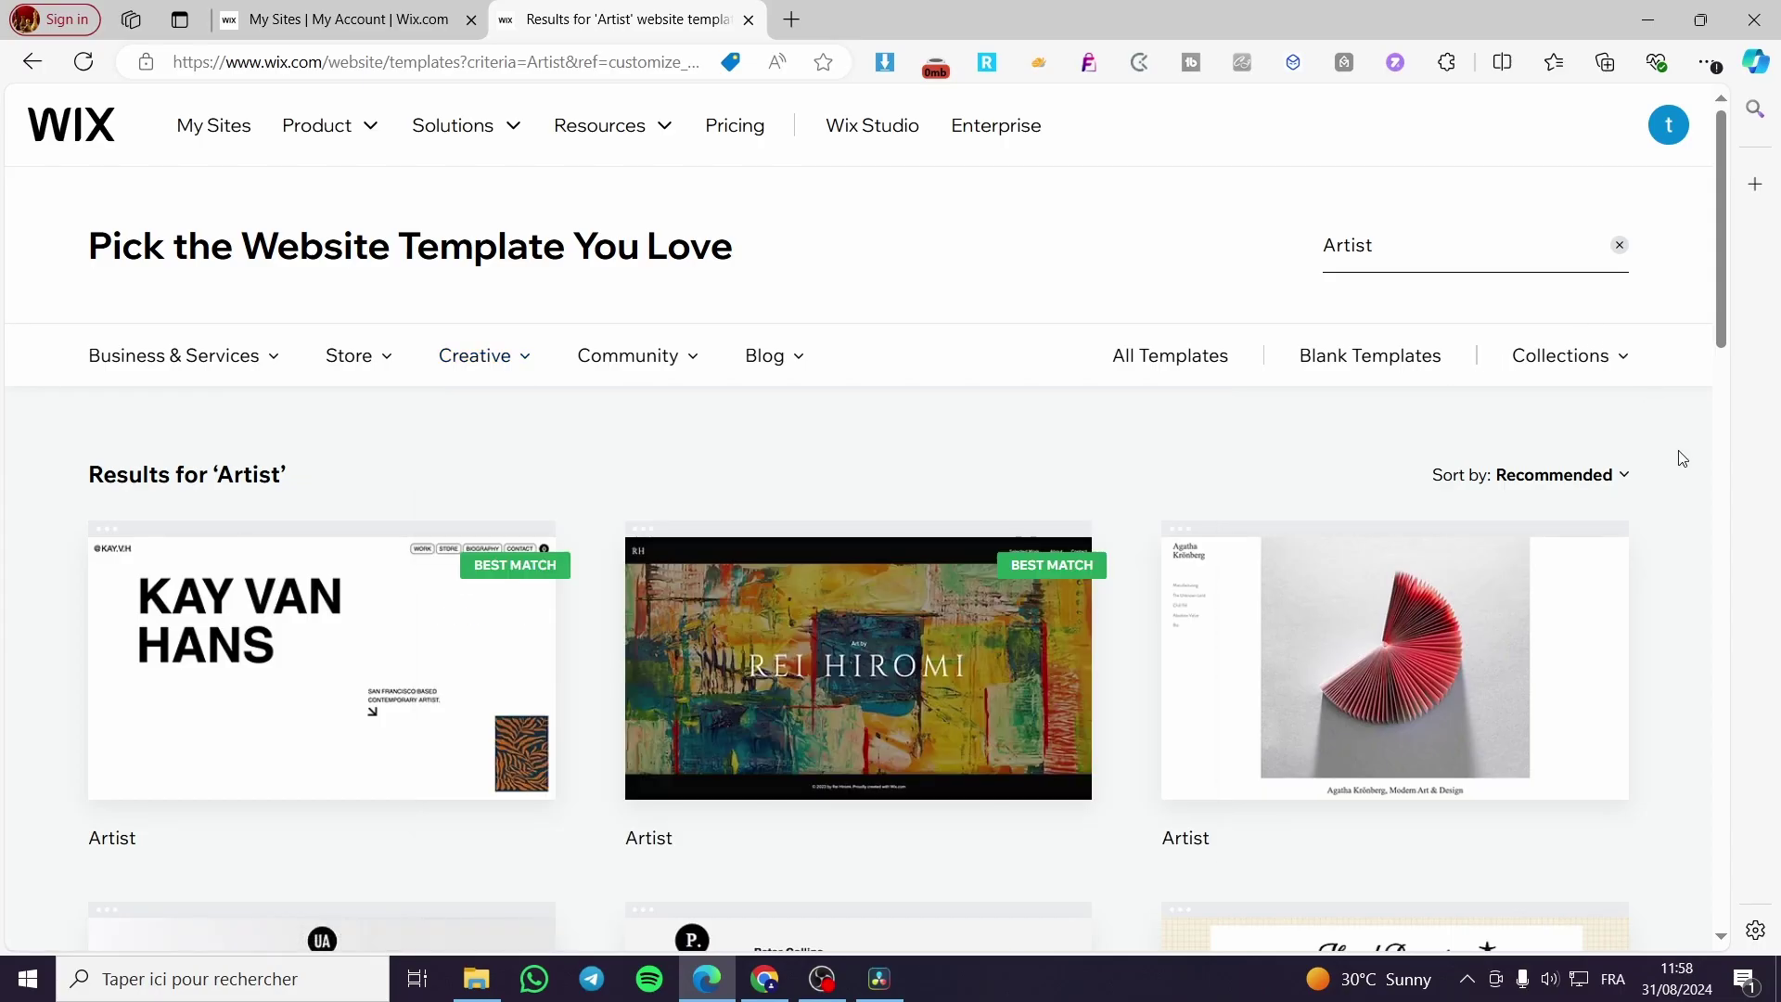
Start editing the first Art Store template from the results
scroll(1200, 445, down, 3)
scroll(1145, 430, down, 2)
scroll(1128, 454, down, 2)
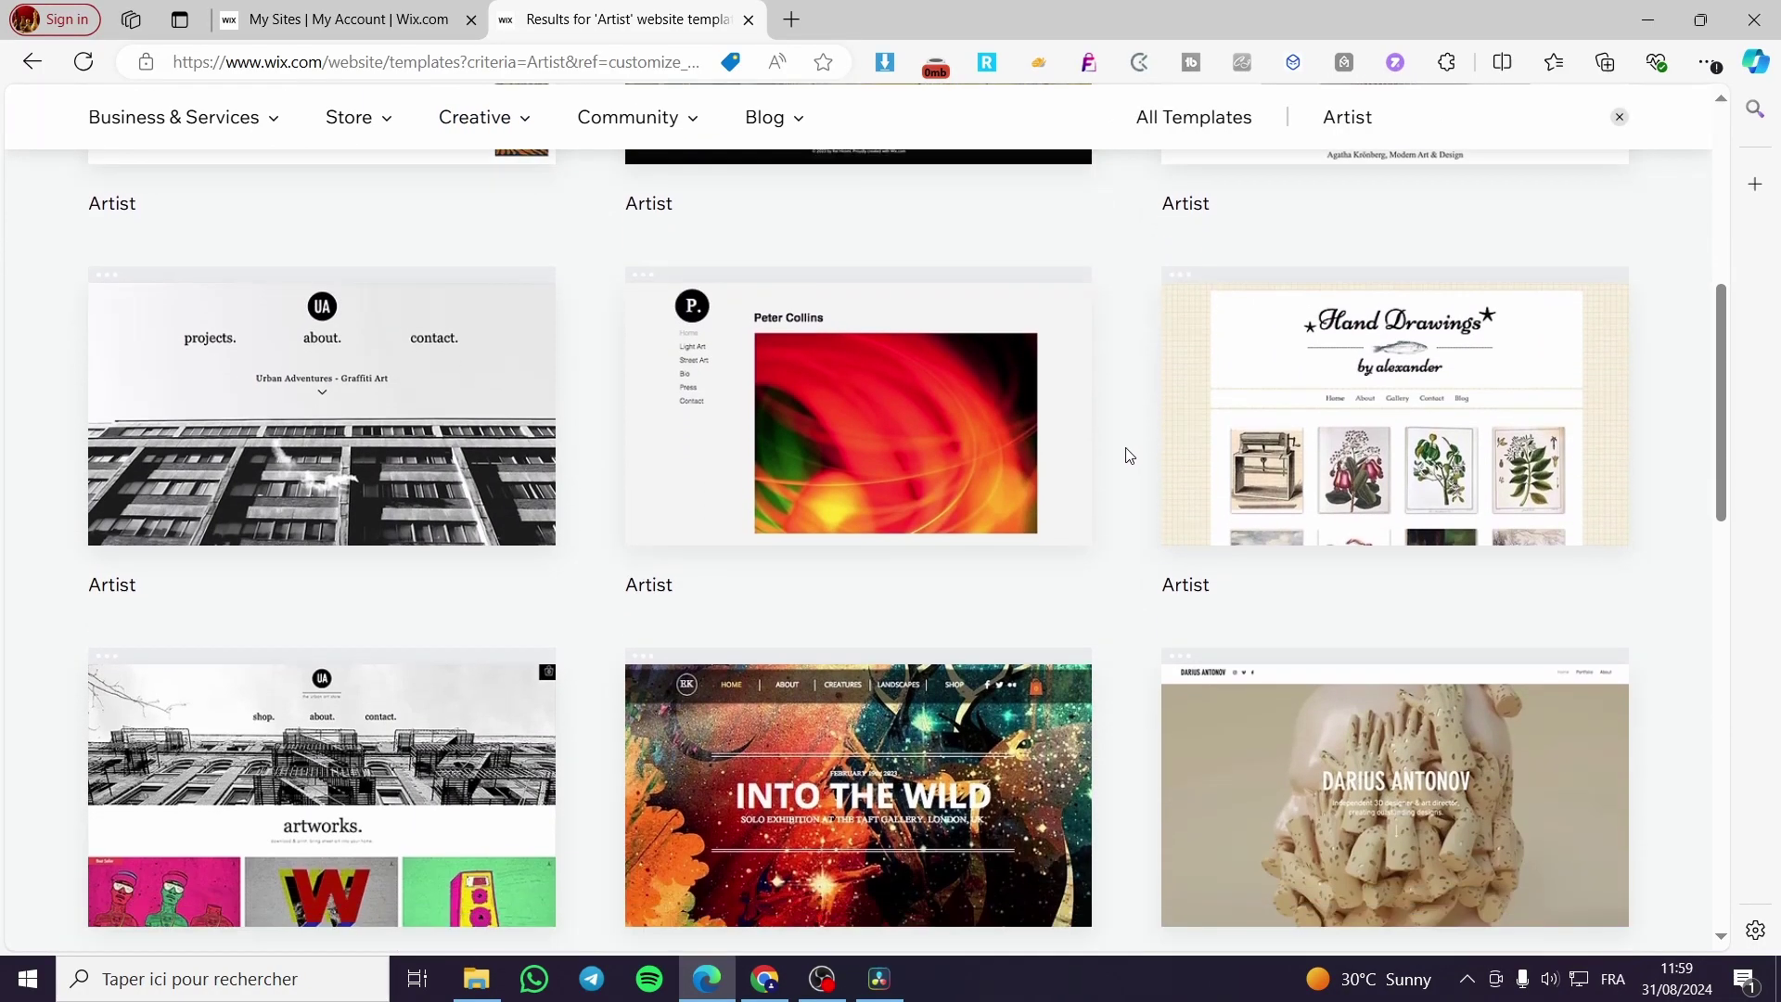
scroll(1051, 603, down, 2)
mouse_move(321, 612)
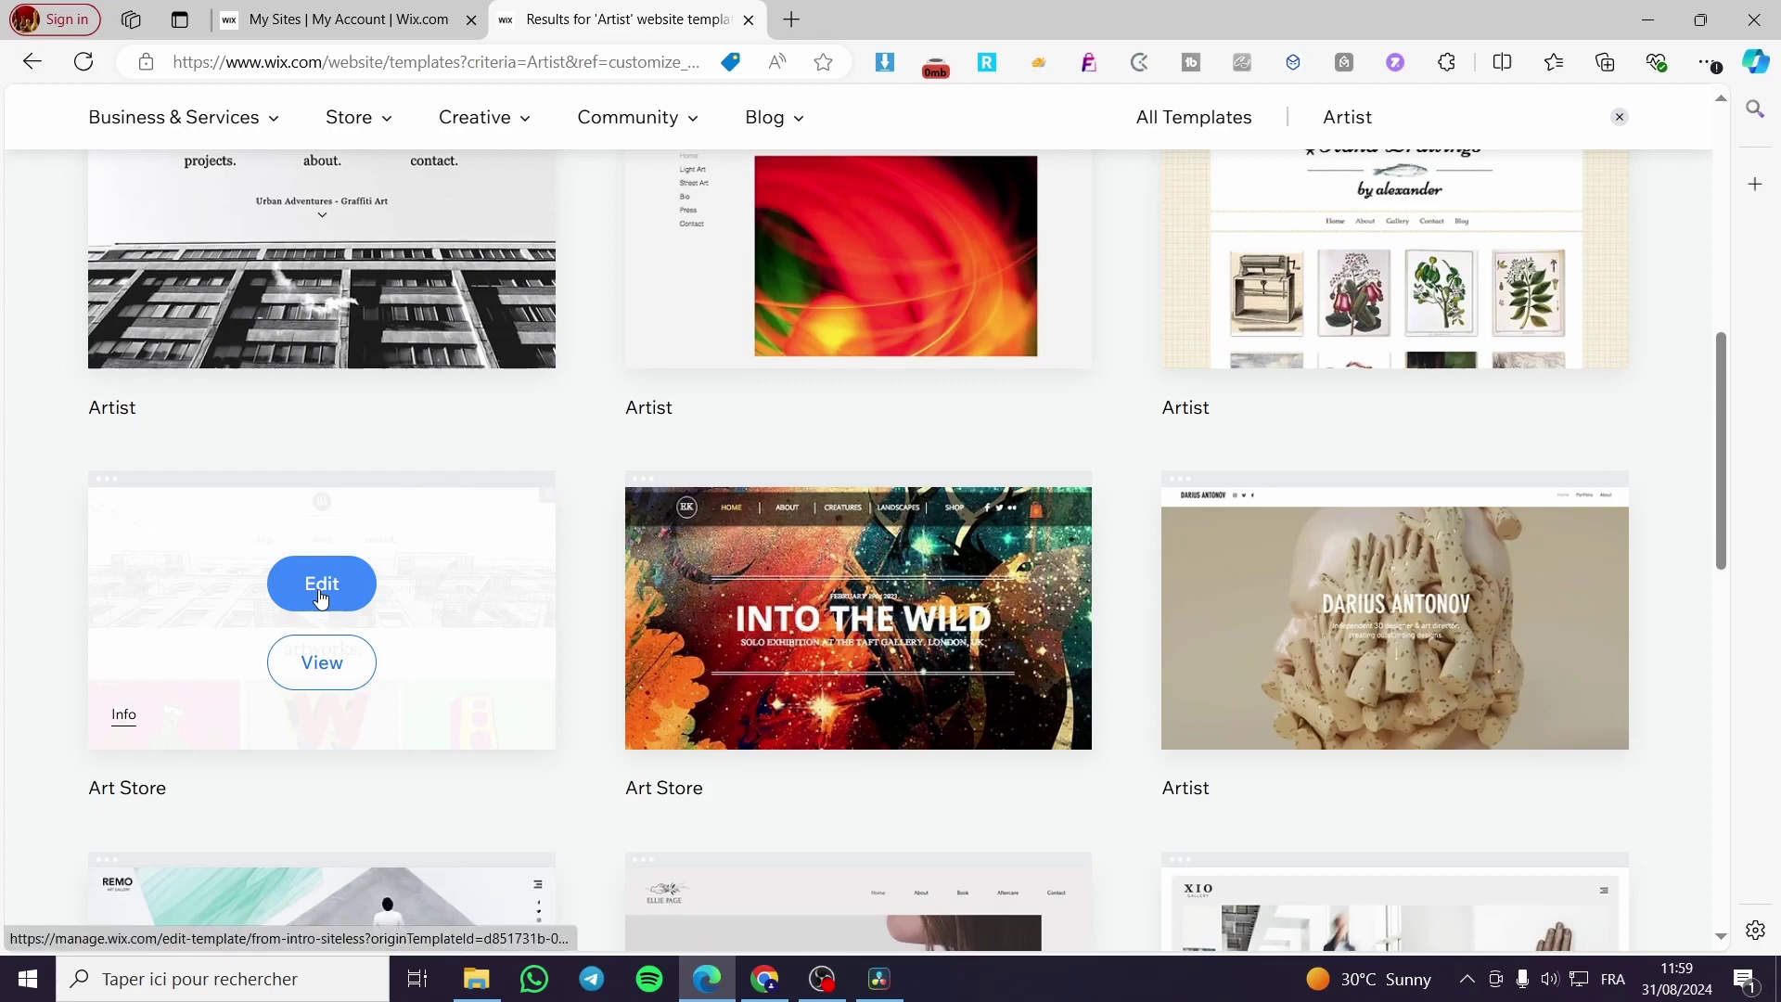
click(320, 594)
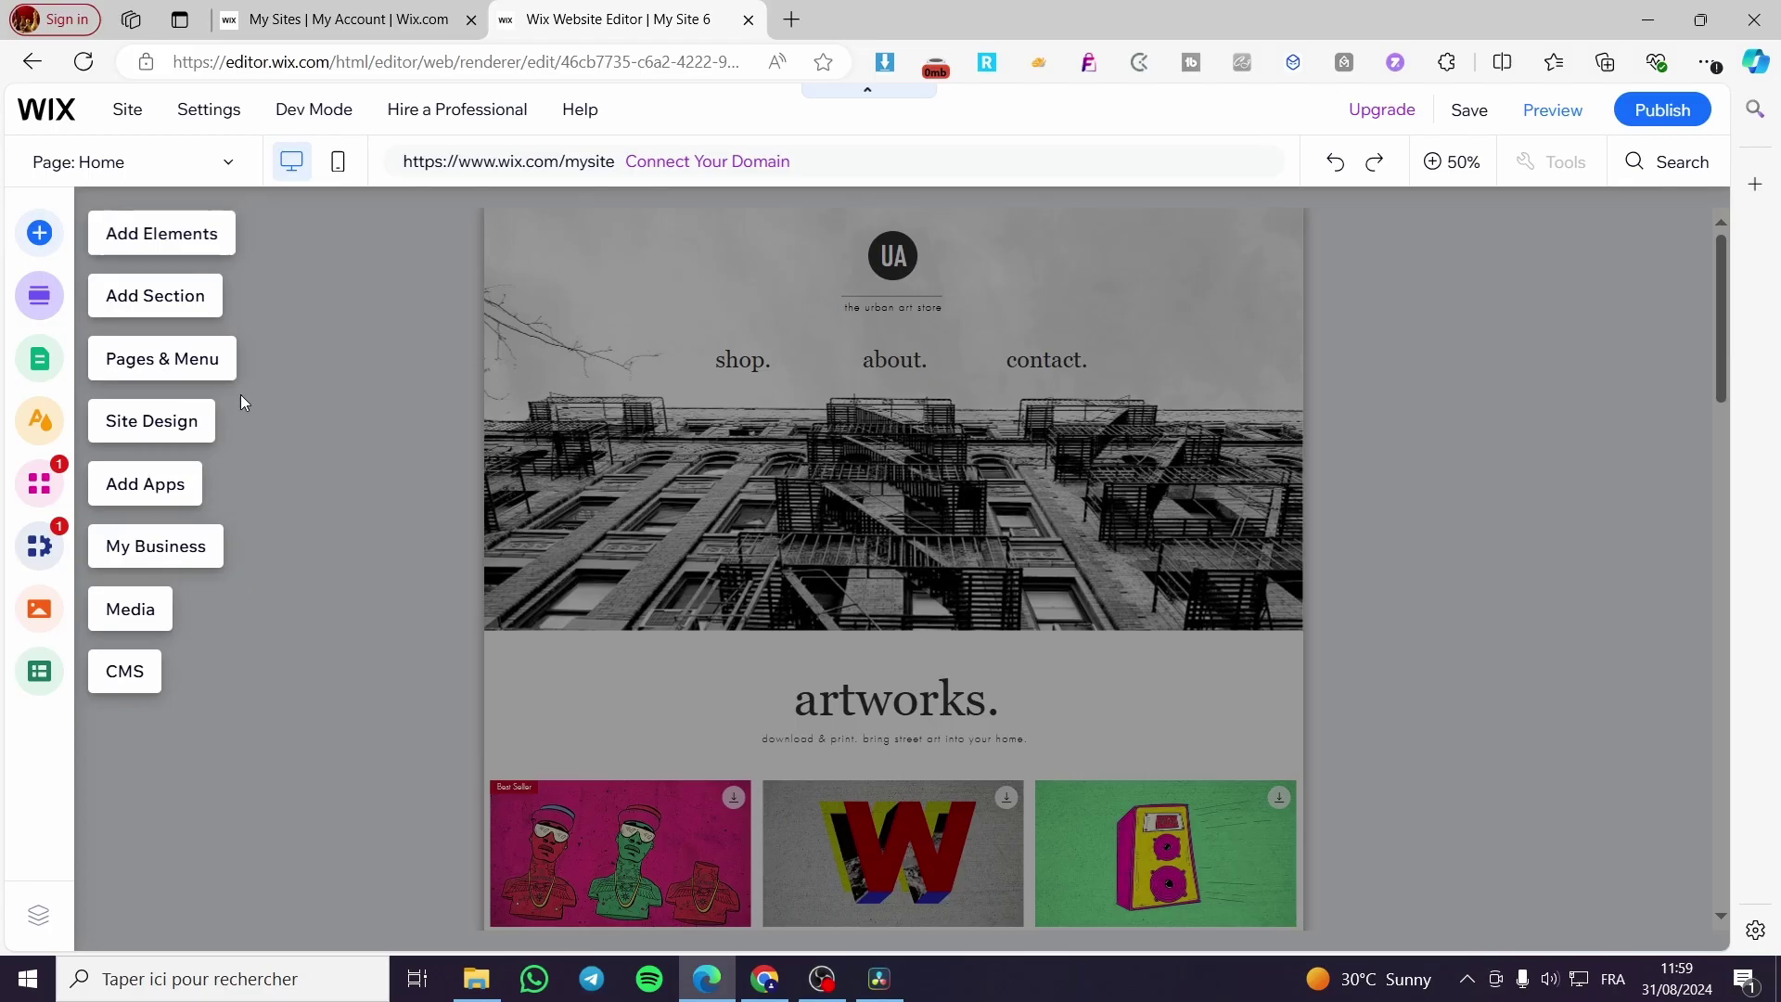
click(1593, 439)
mouse_move(1044, 459)
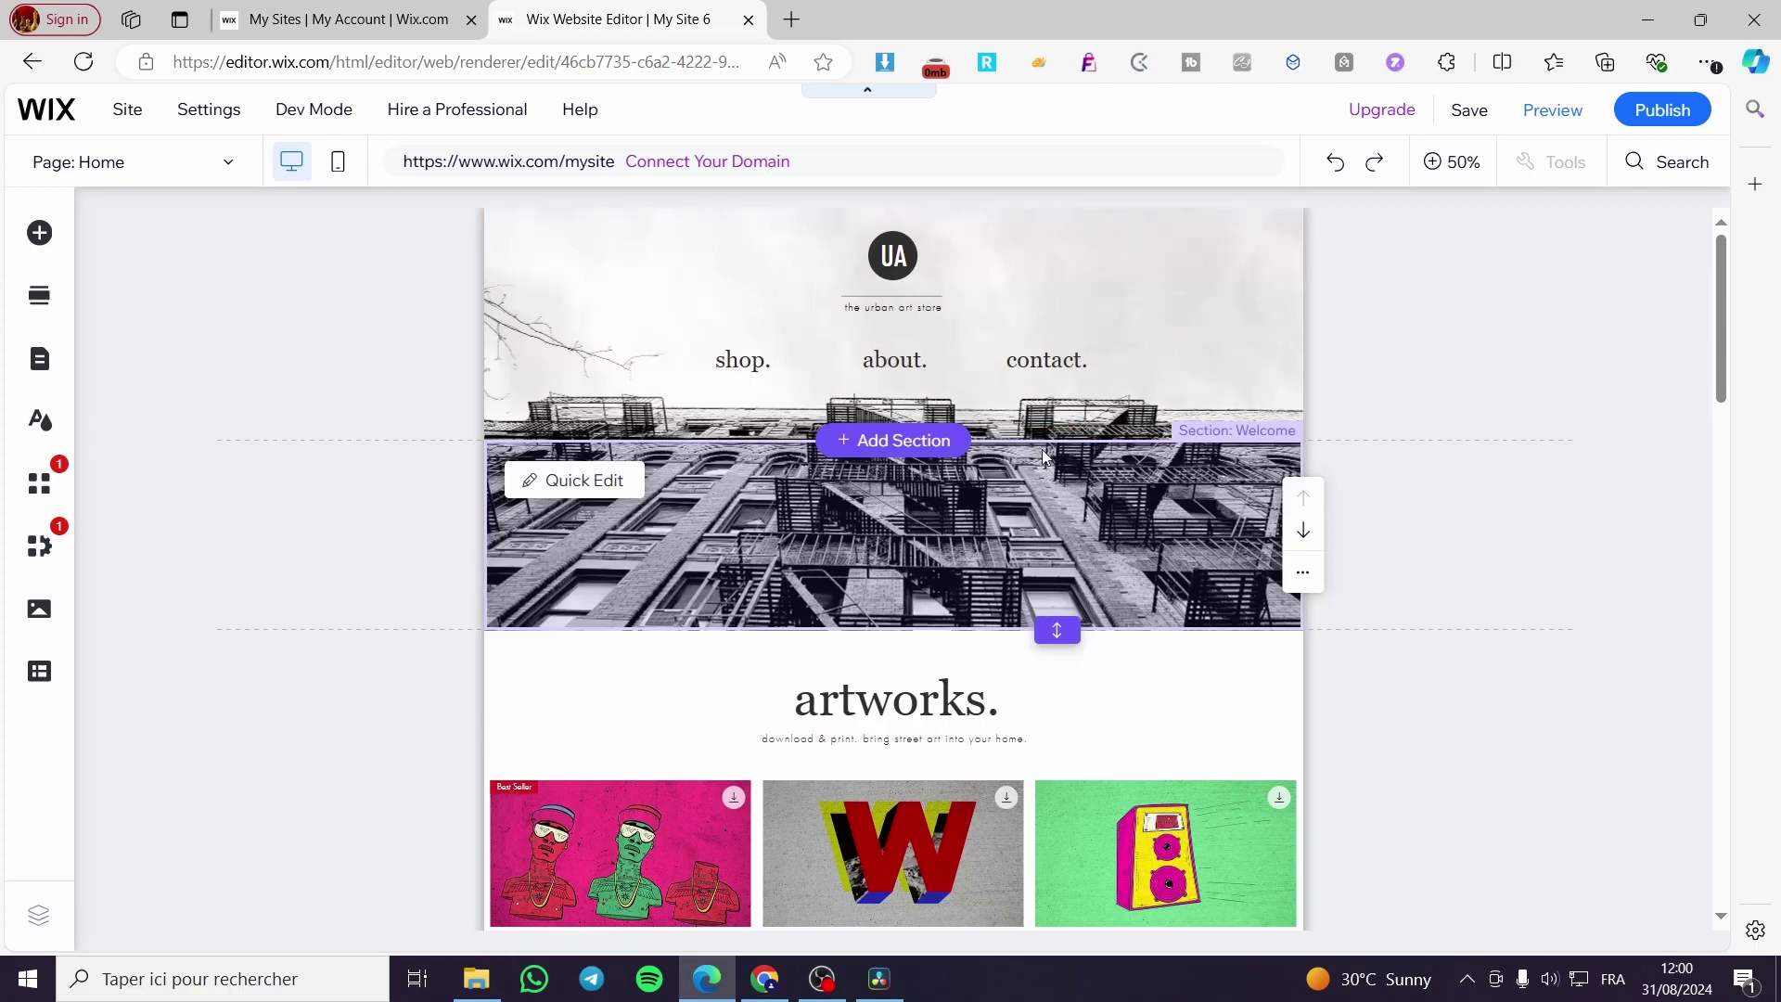
ctrl+scroll(1186, 538, up, 2)
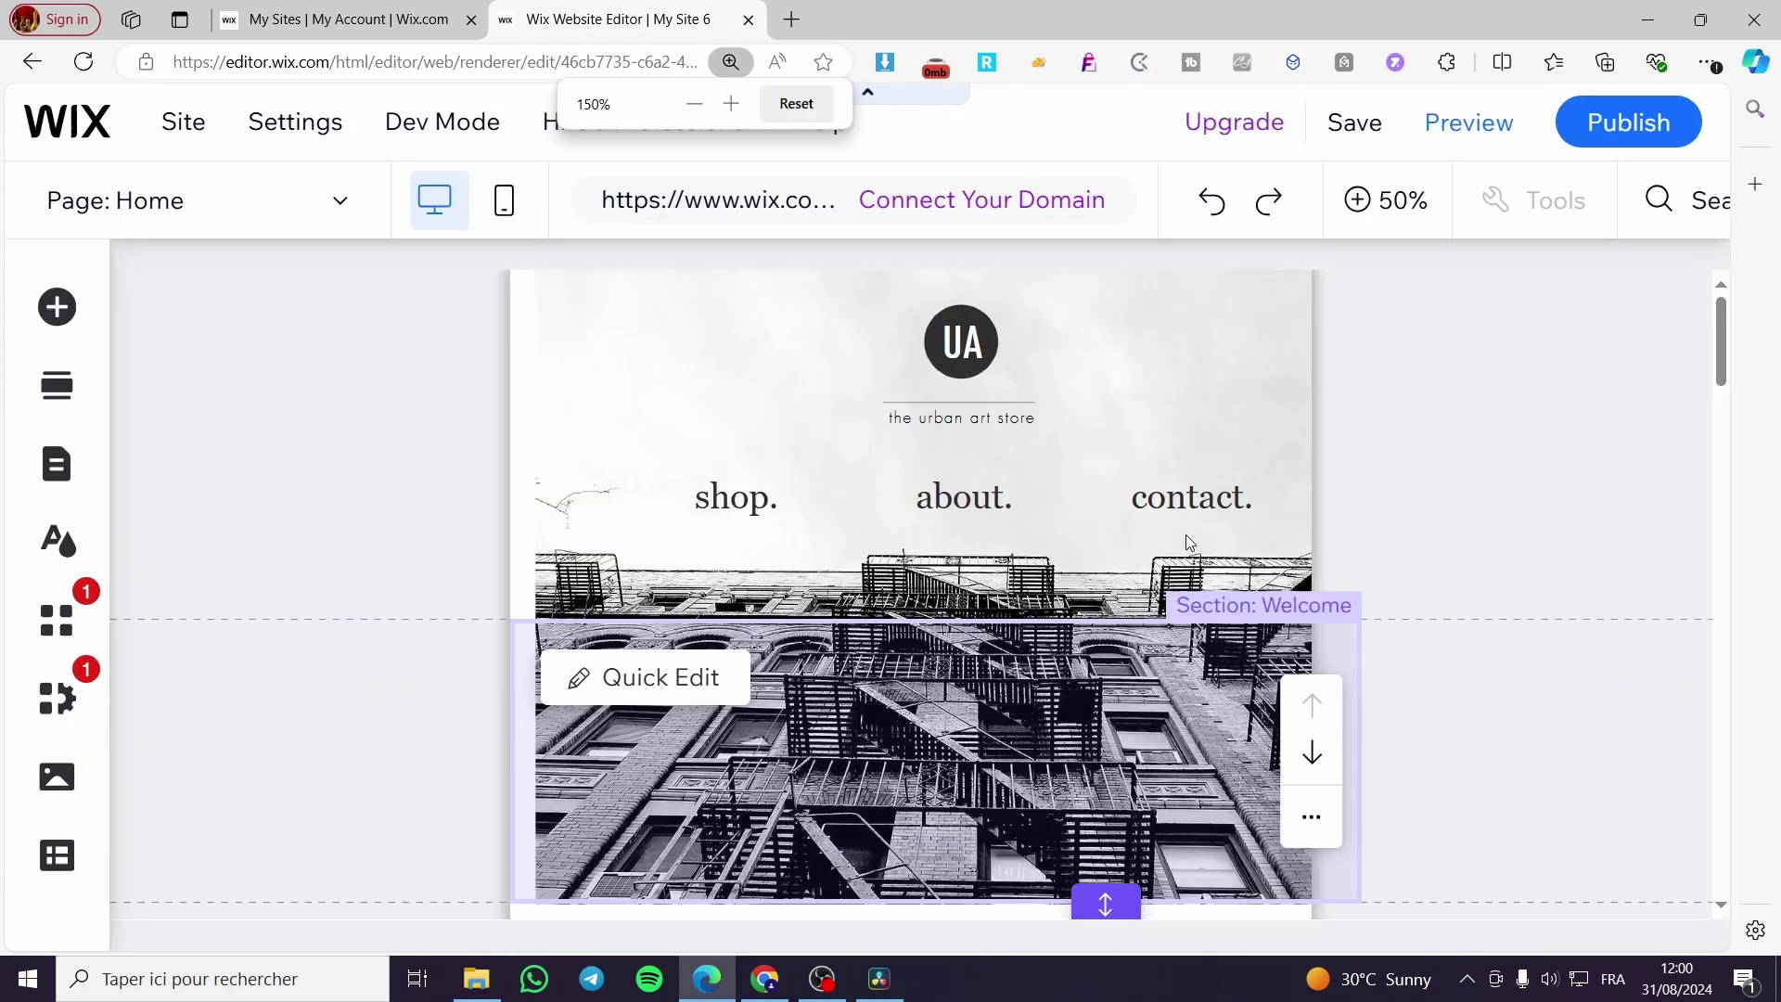
ctrl+scroll(1186, 538, down, 1)
ctrl+scroll(1185, 538, down, 2)
ctrl+scroll(1184, 536, up, 1)
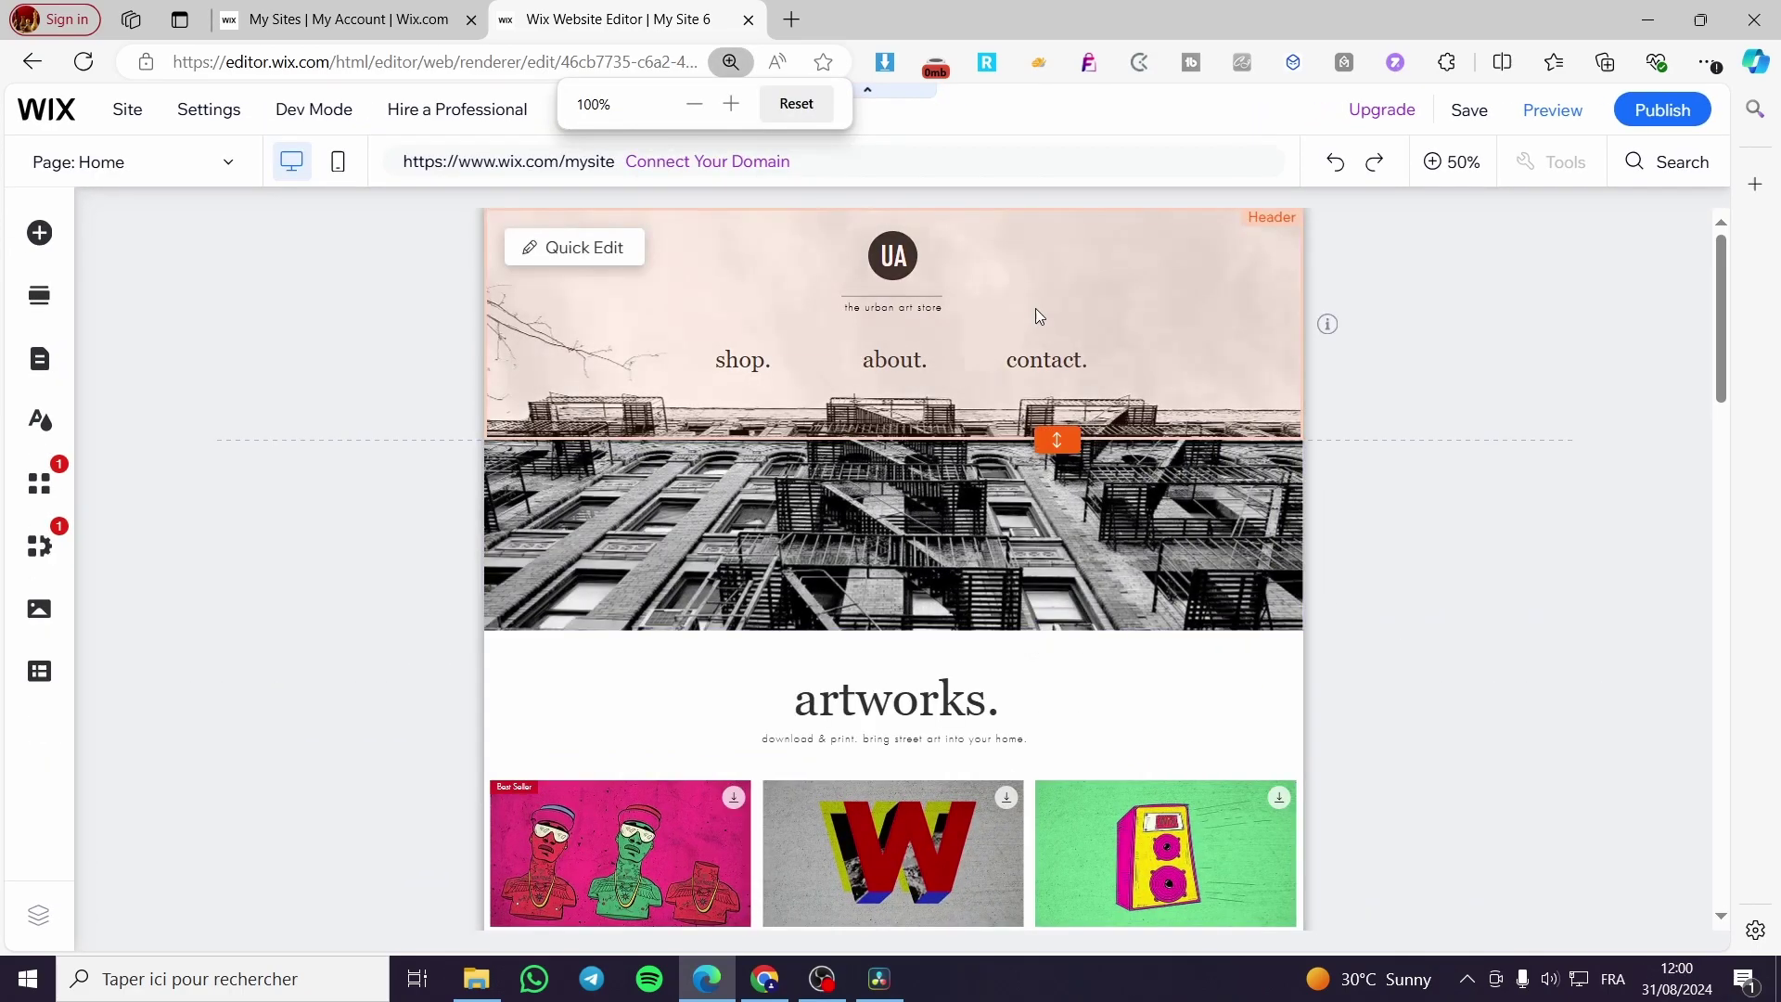
click(1035, 308)
click(1191, 550)
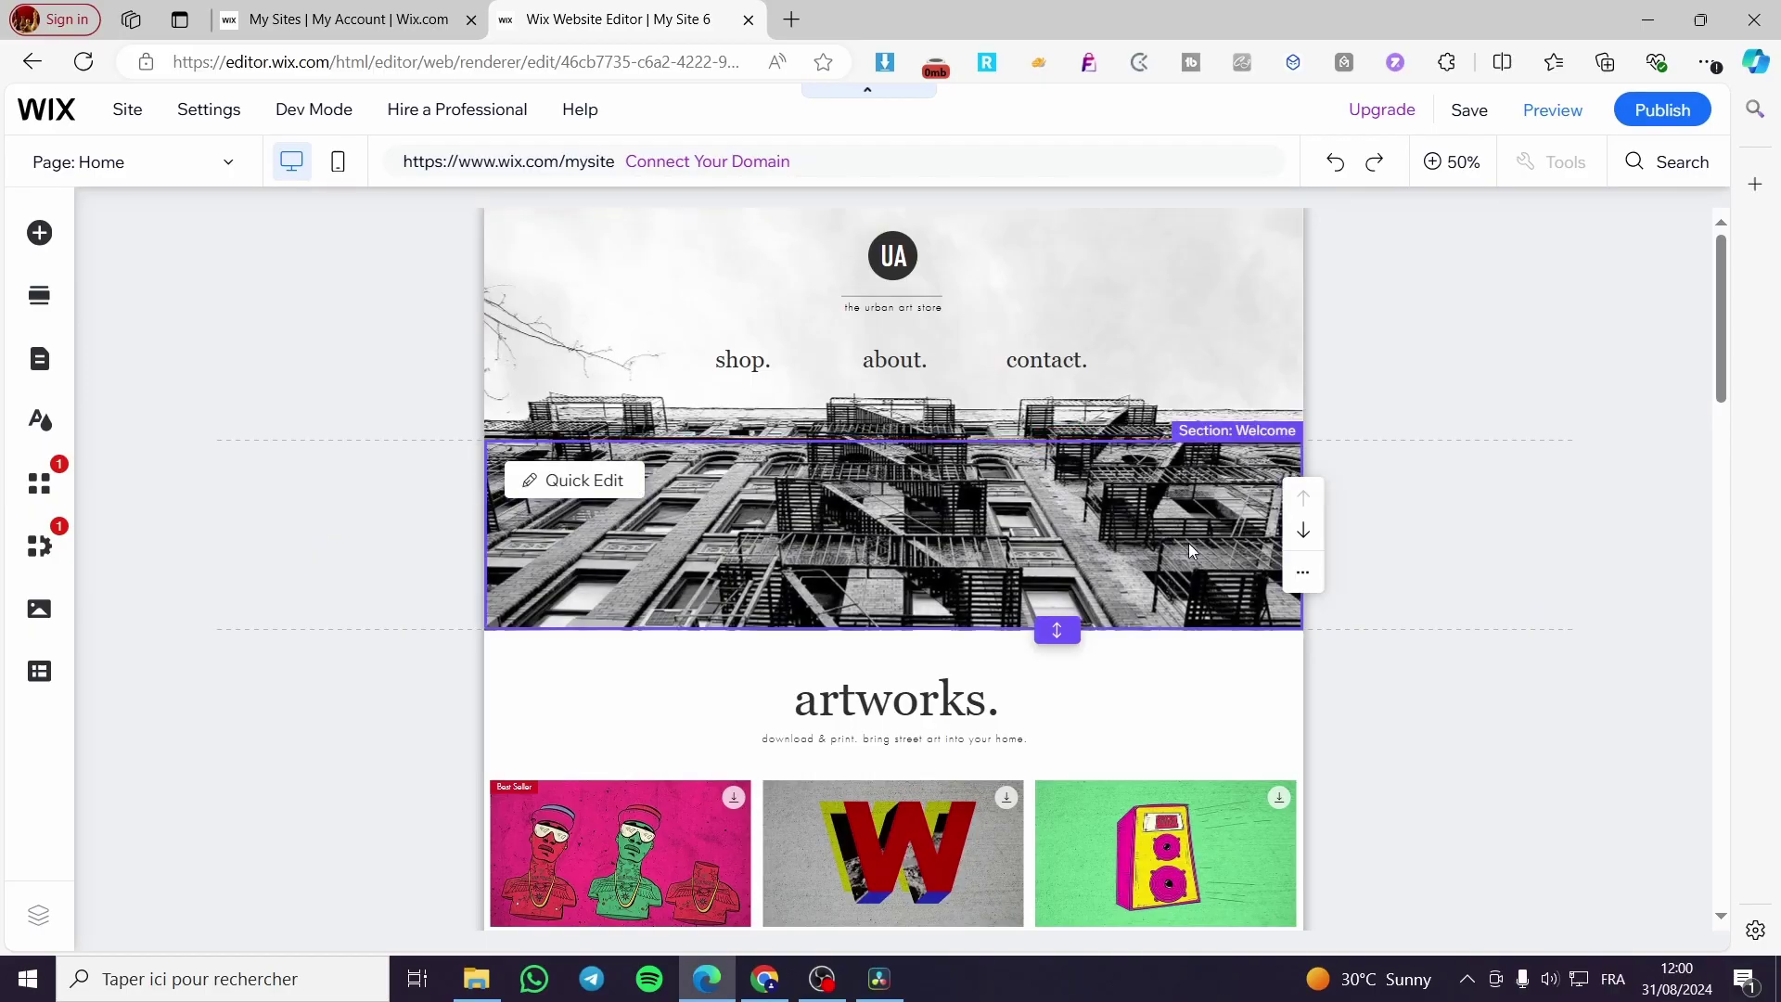
scroll(974, 587, down, 2)
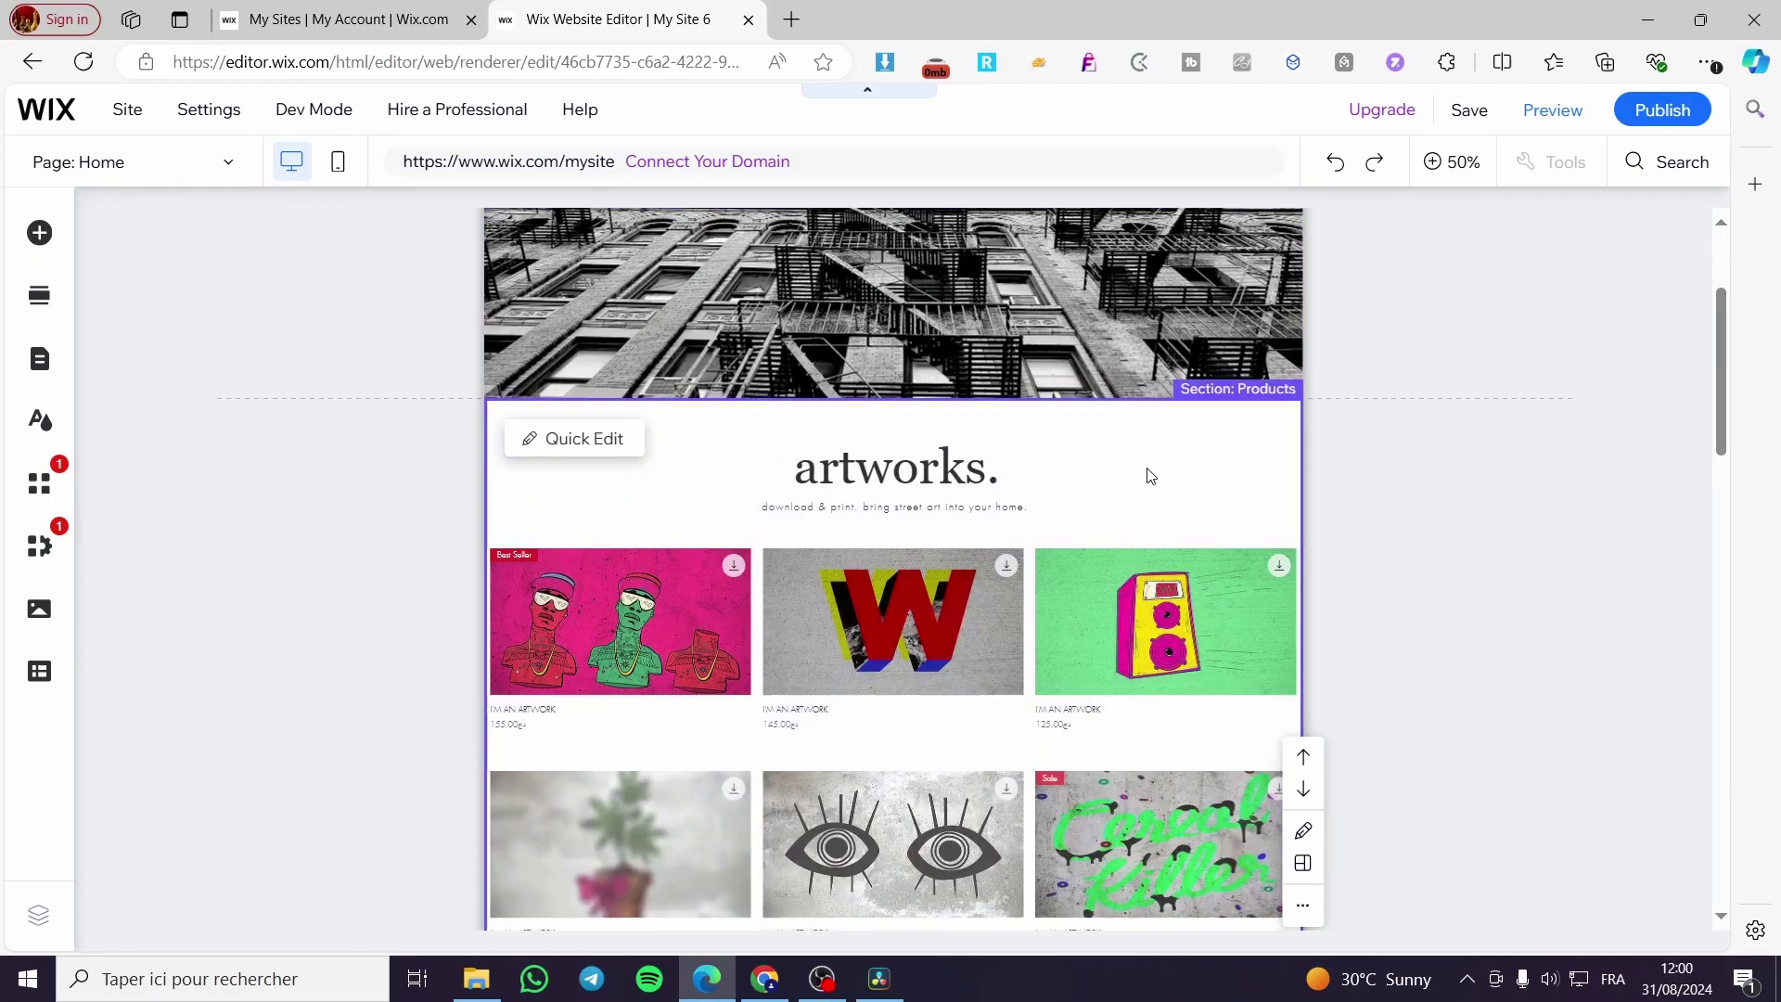
click(591, 452)
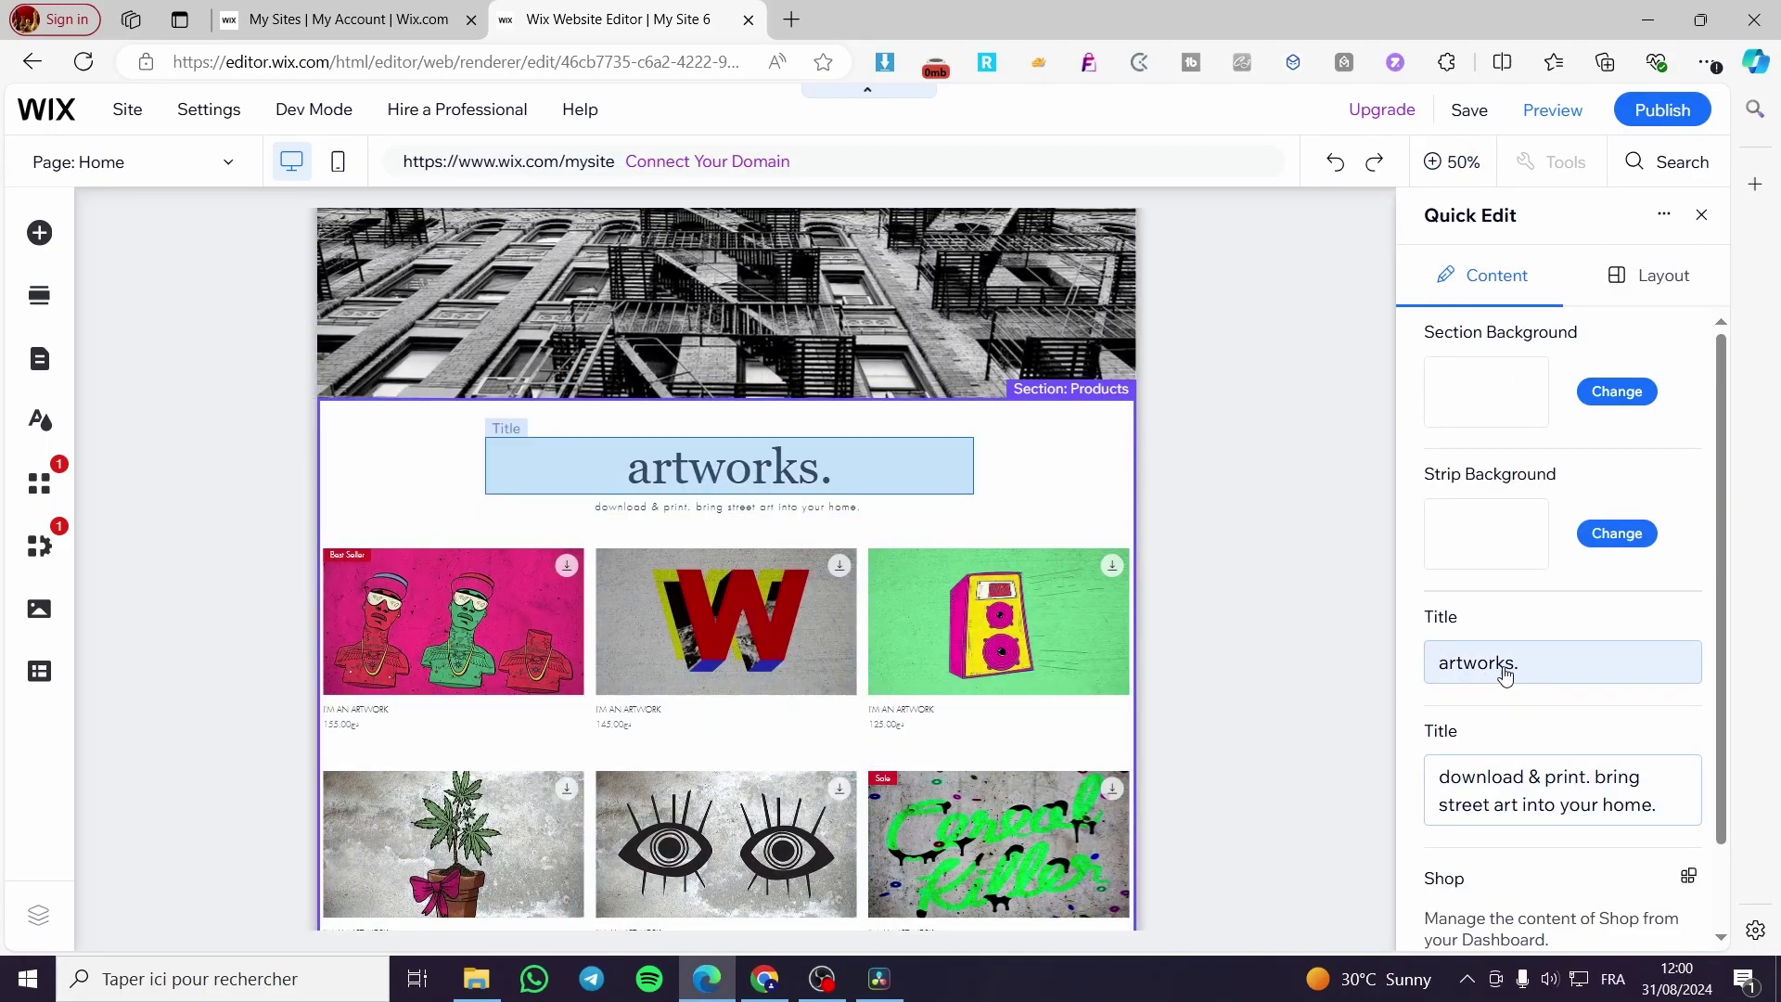
scroll(1577, 649, down, 1)
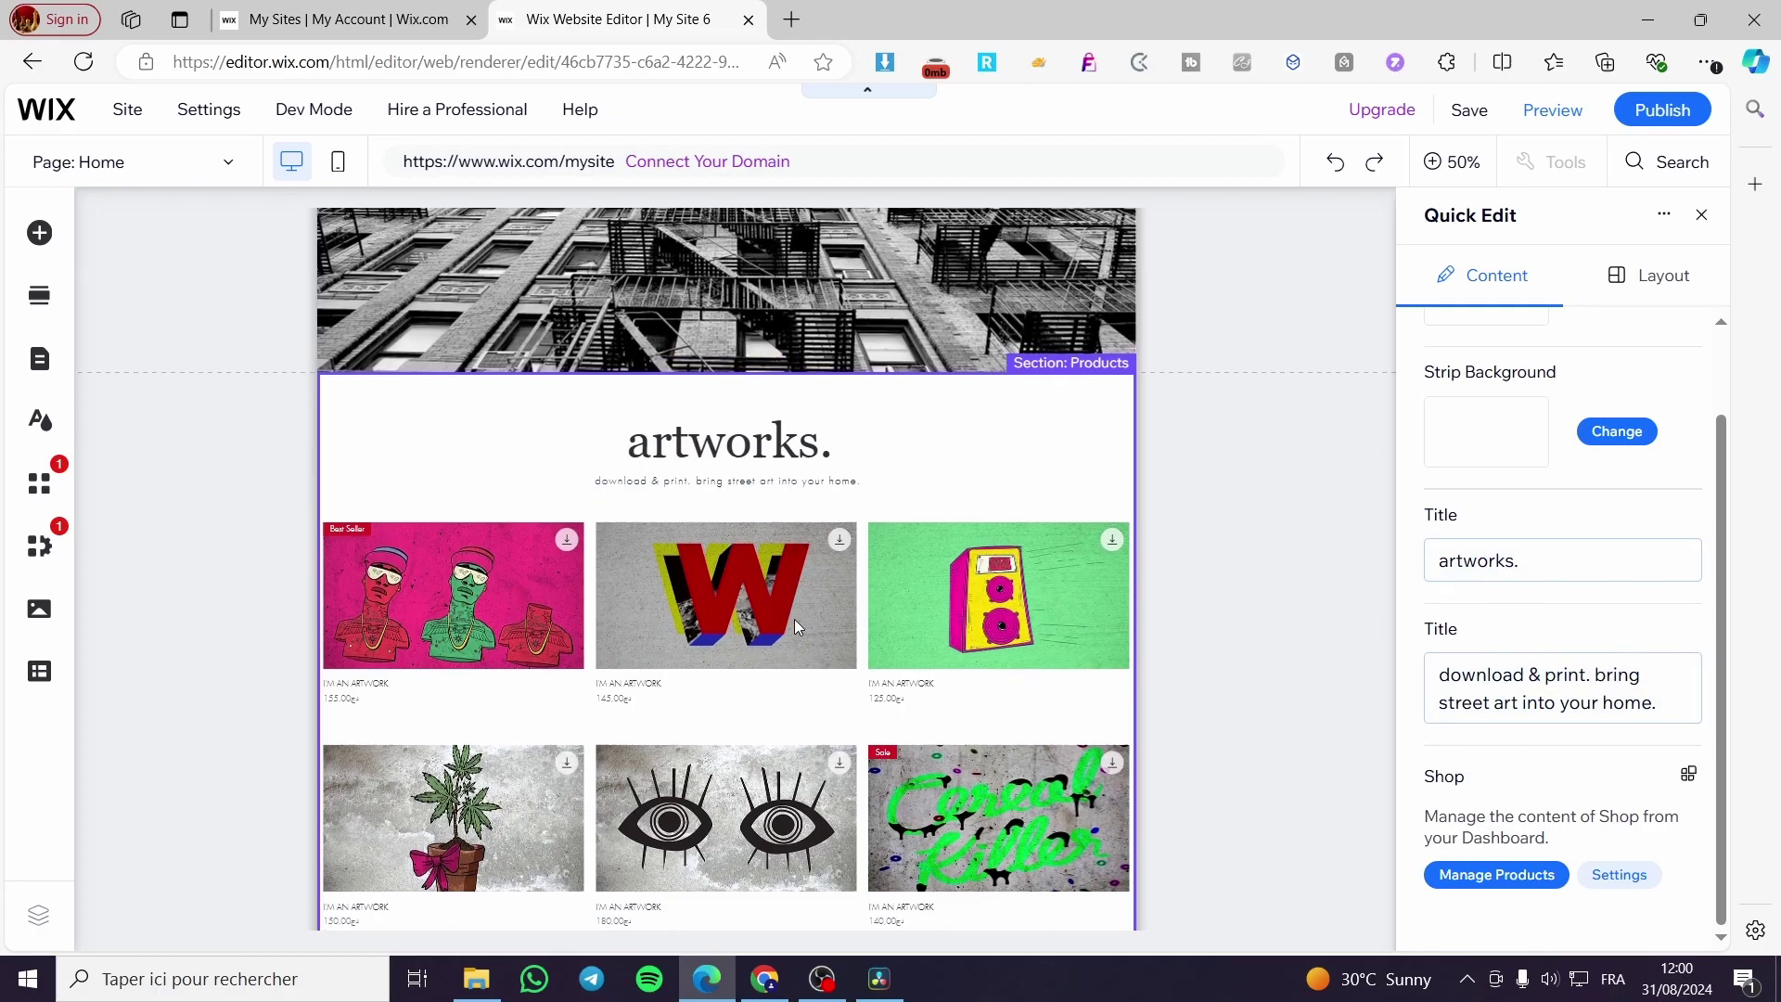
scroll(1233, 540, down, 4)
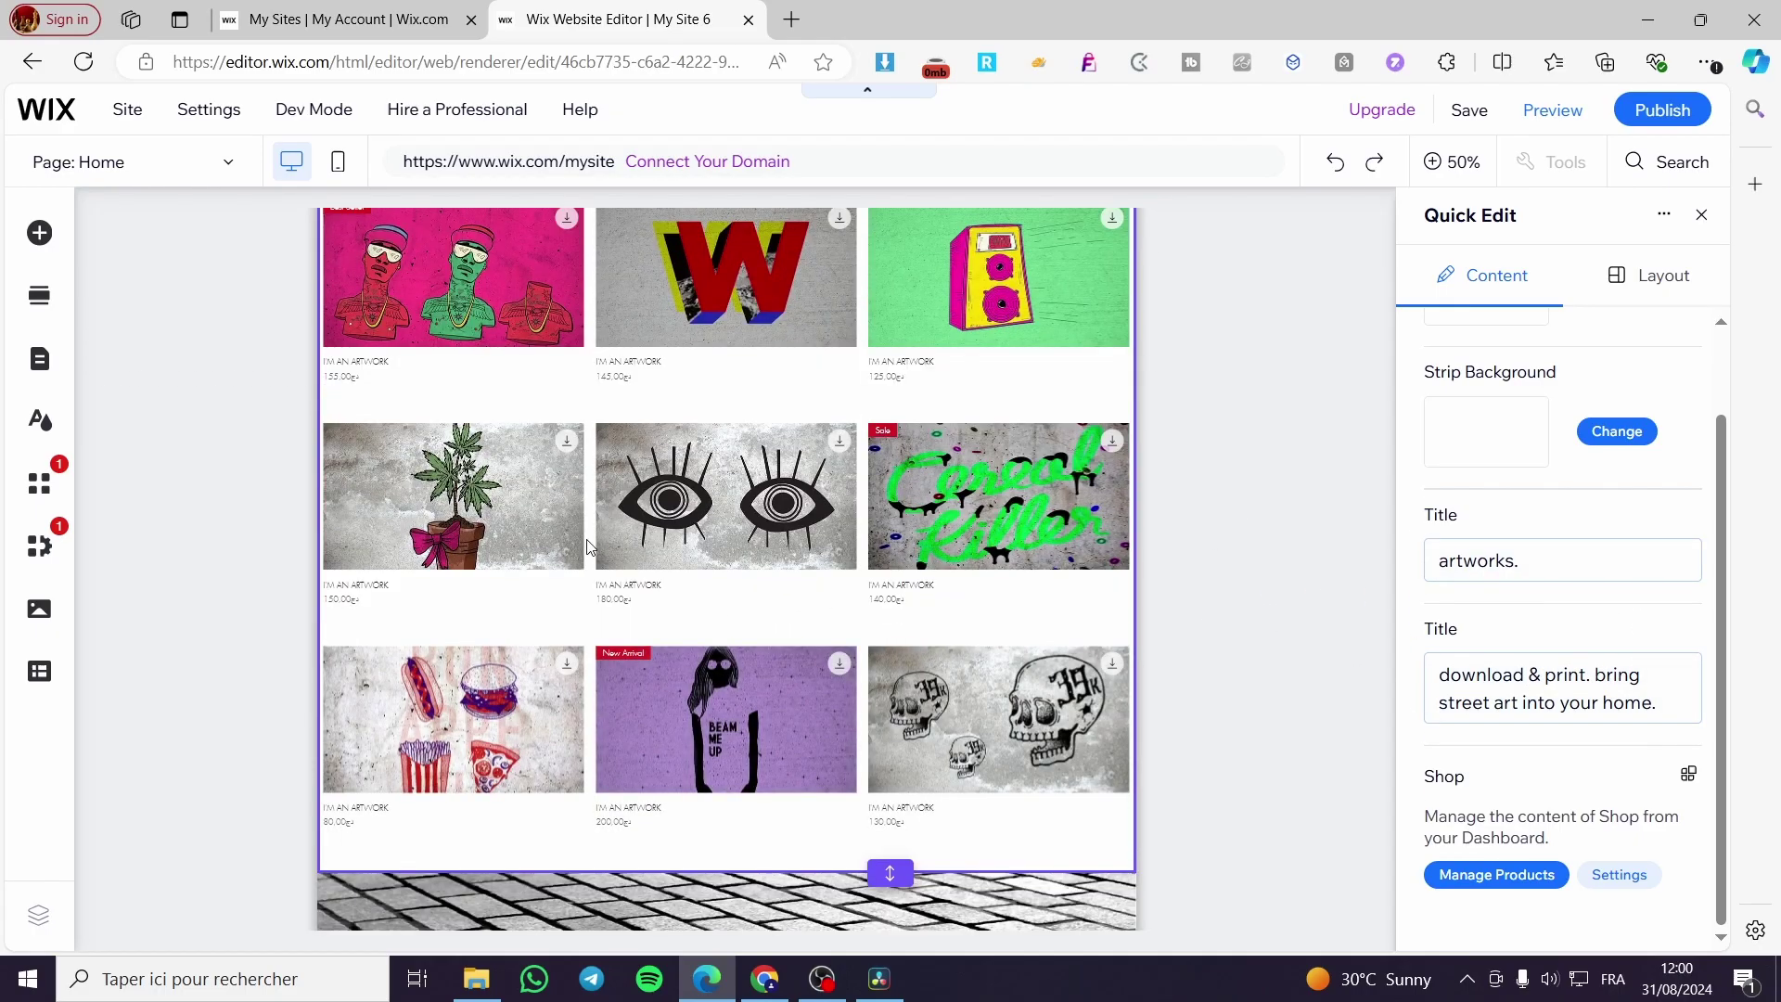
click(1701, 214)
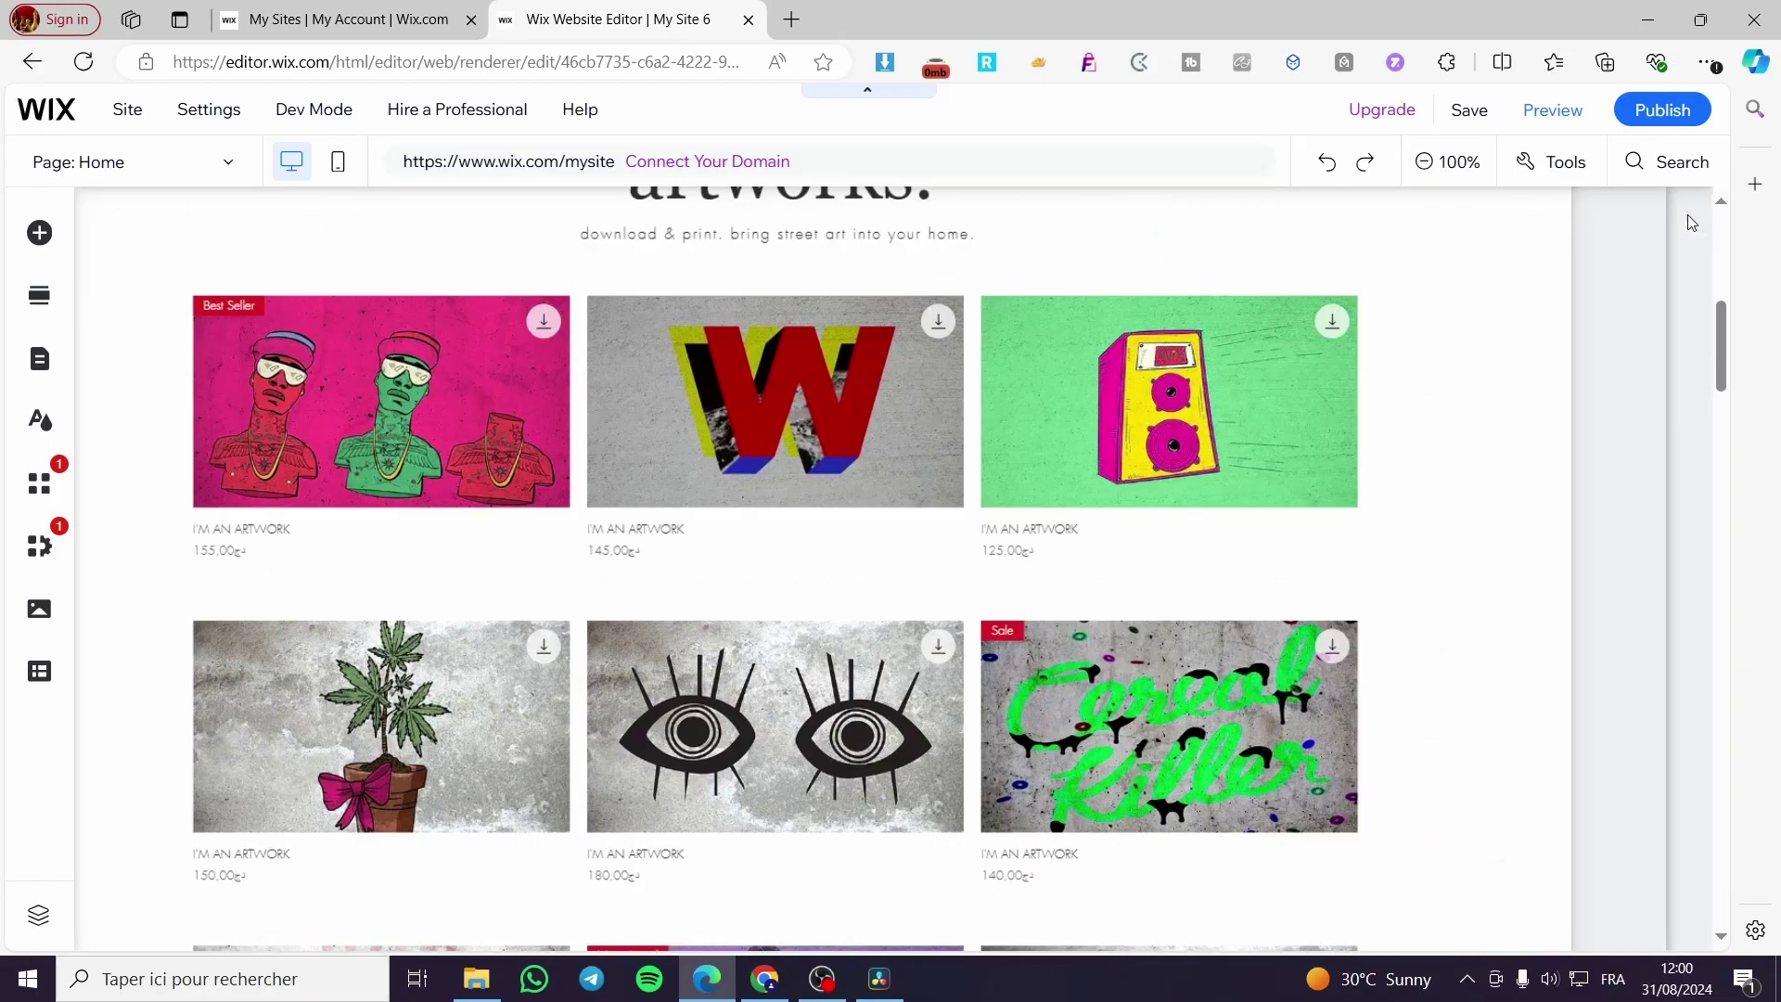
scroll(1165, 689, down, 5)
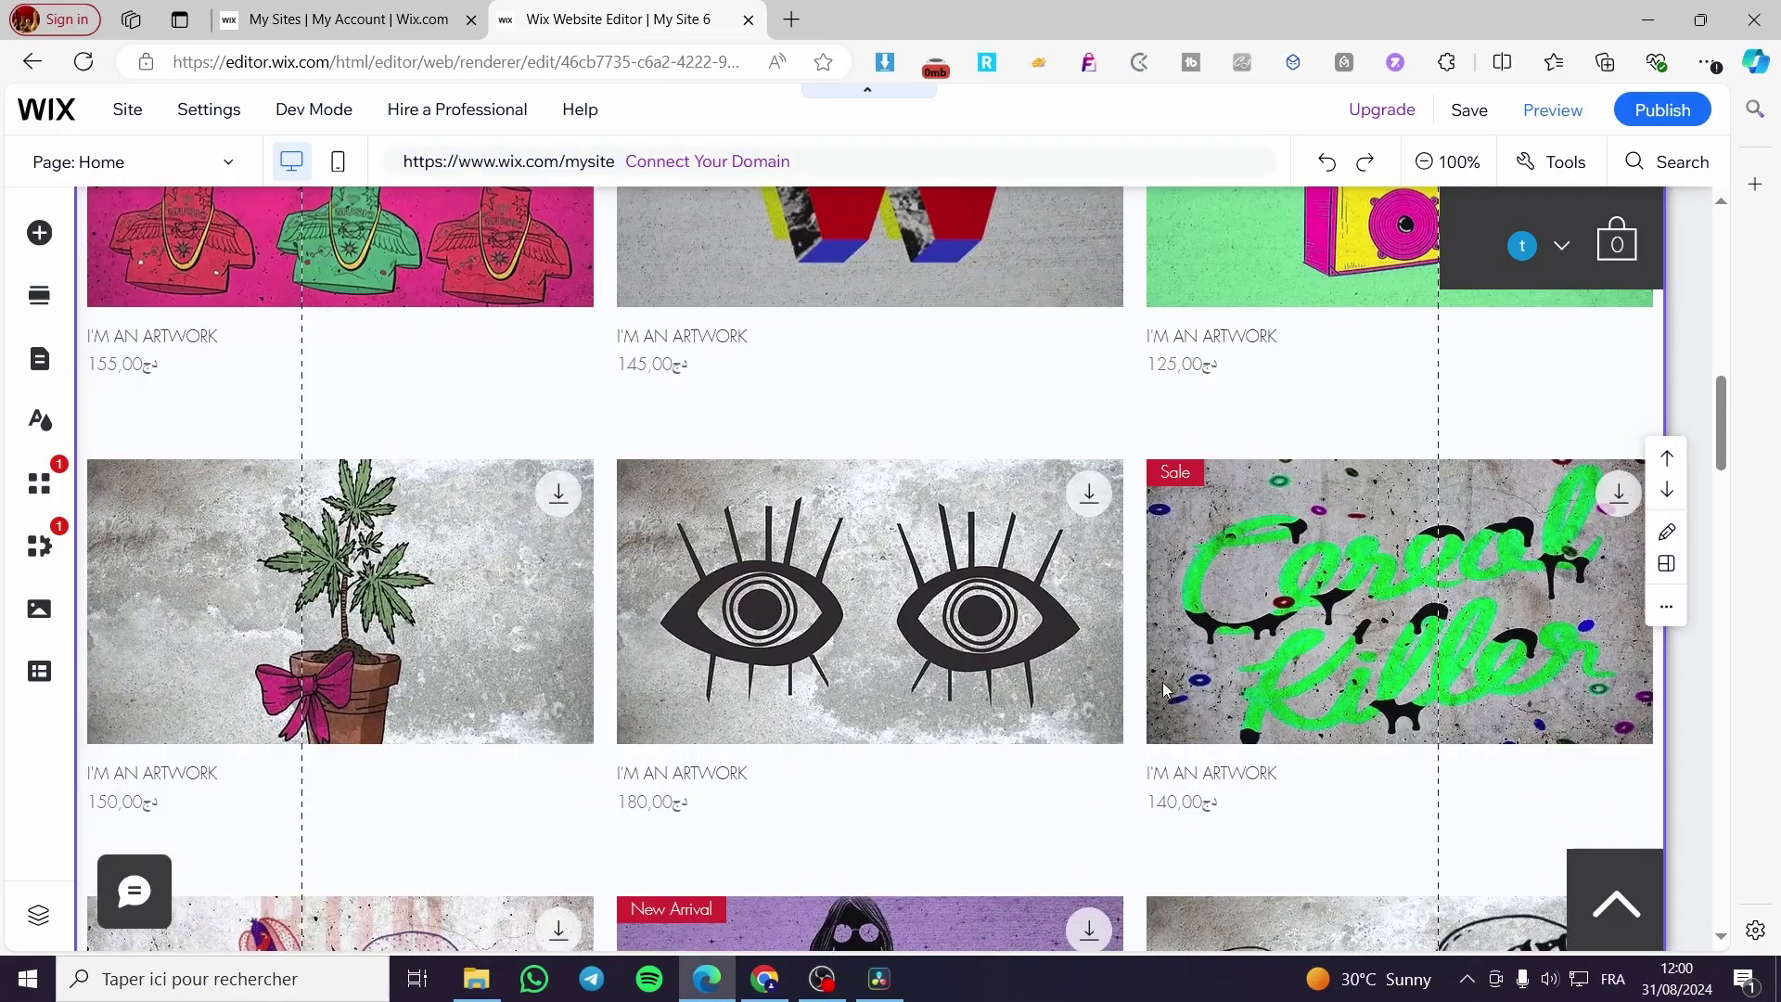
click(449, 630)
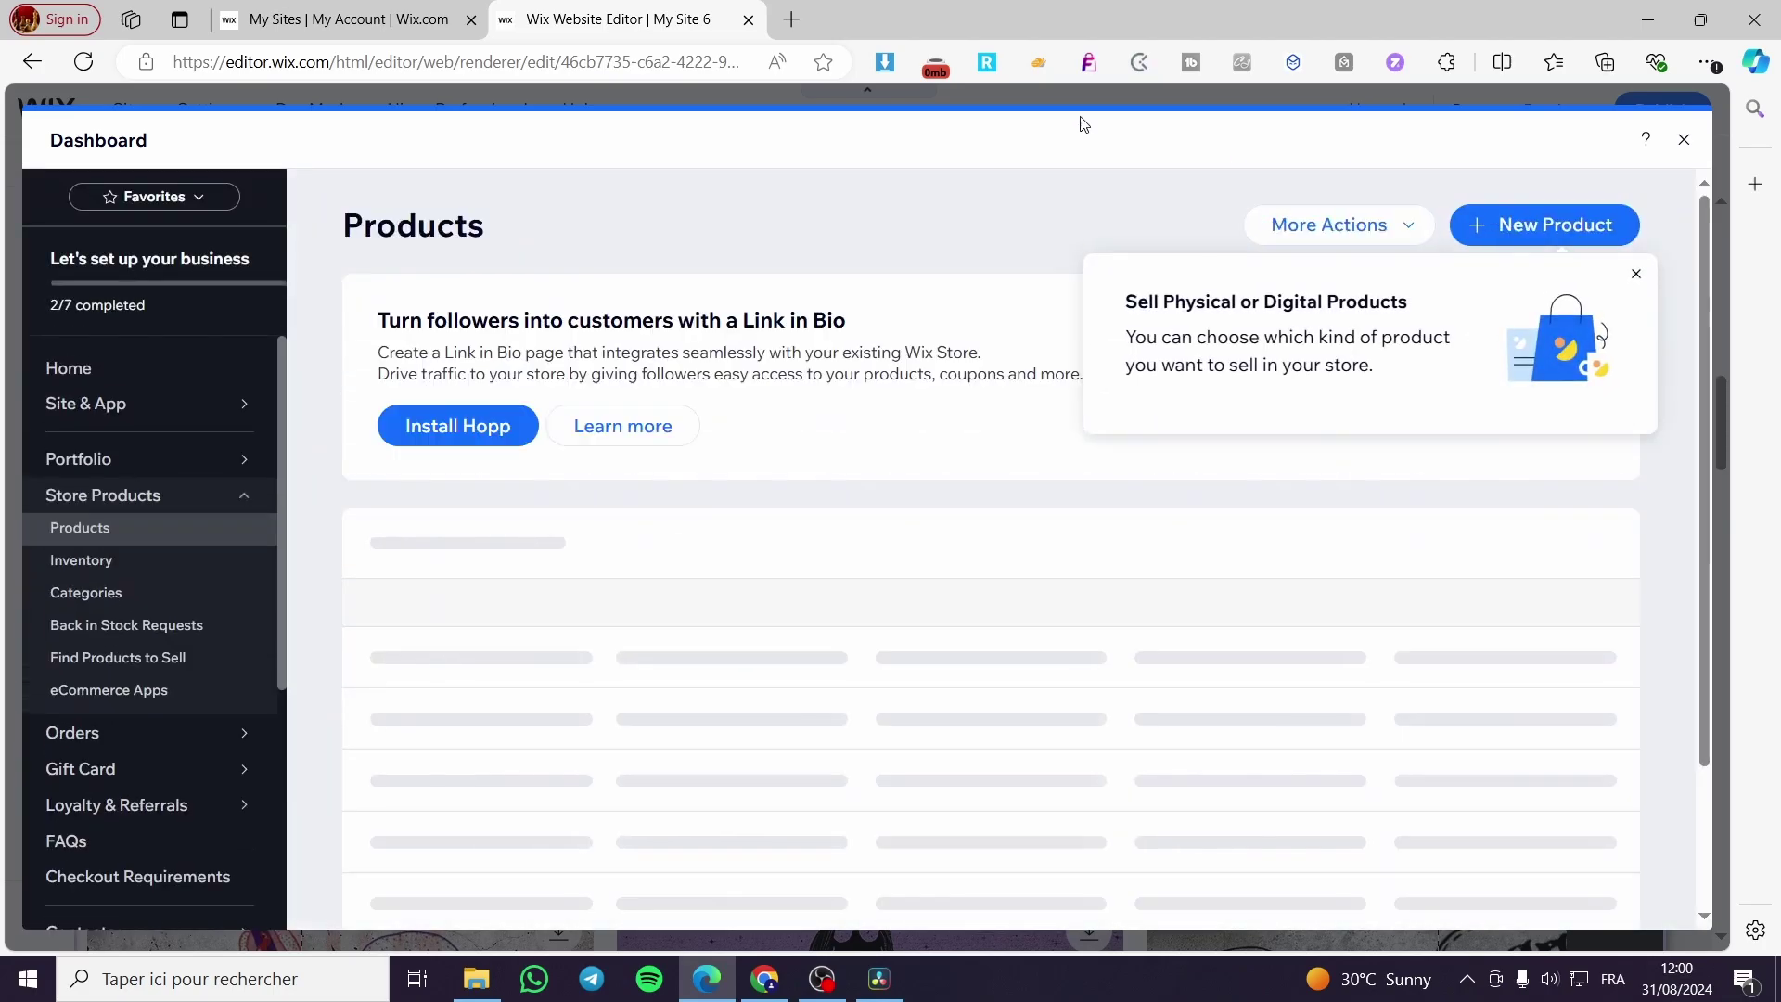
click(1636, 273)
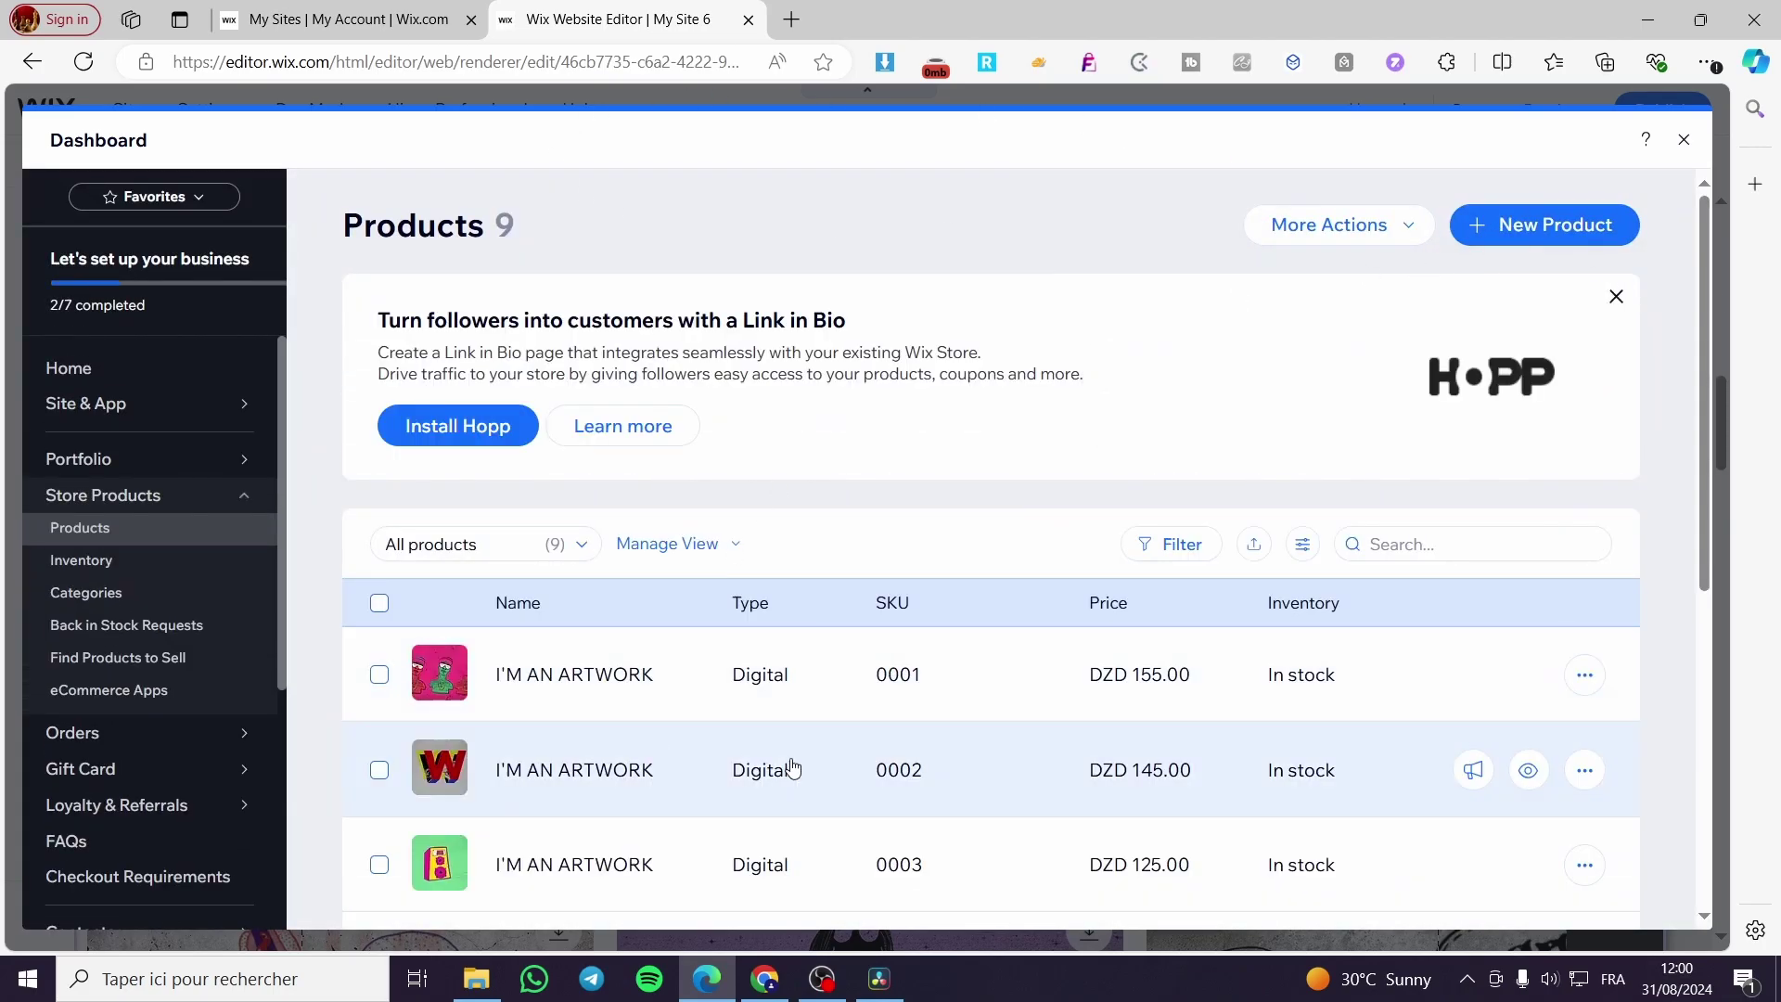
scroll(650, 730, down, 1)
scroll(649, 730, down, 2)
scroll(577, 469, down, 3)
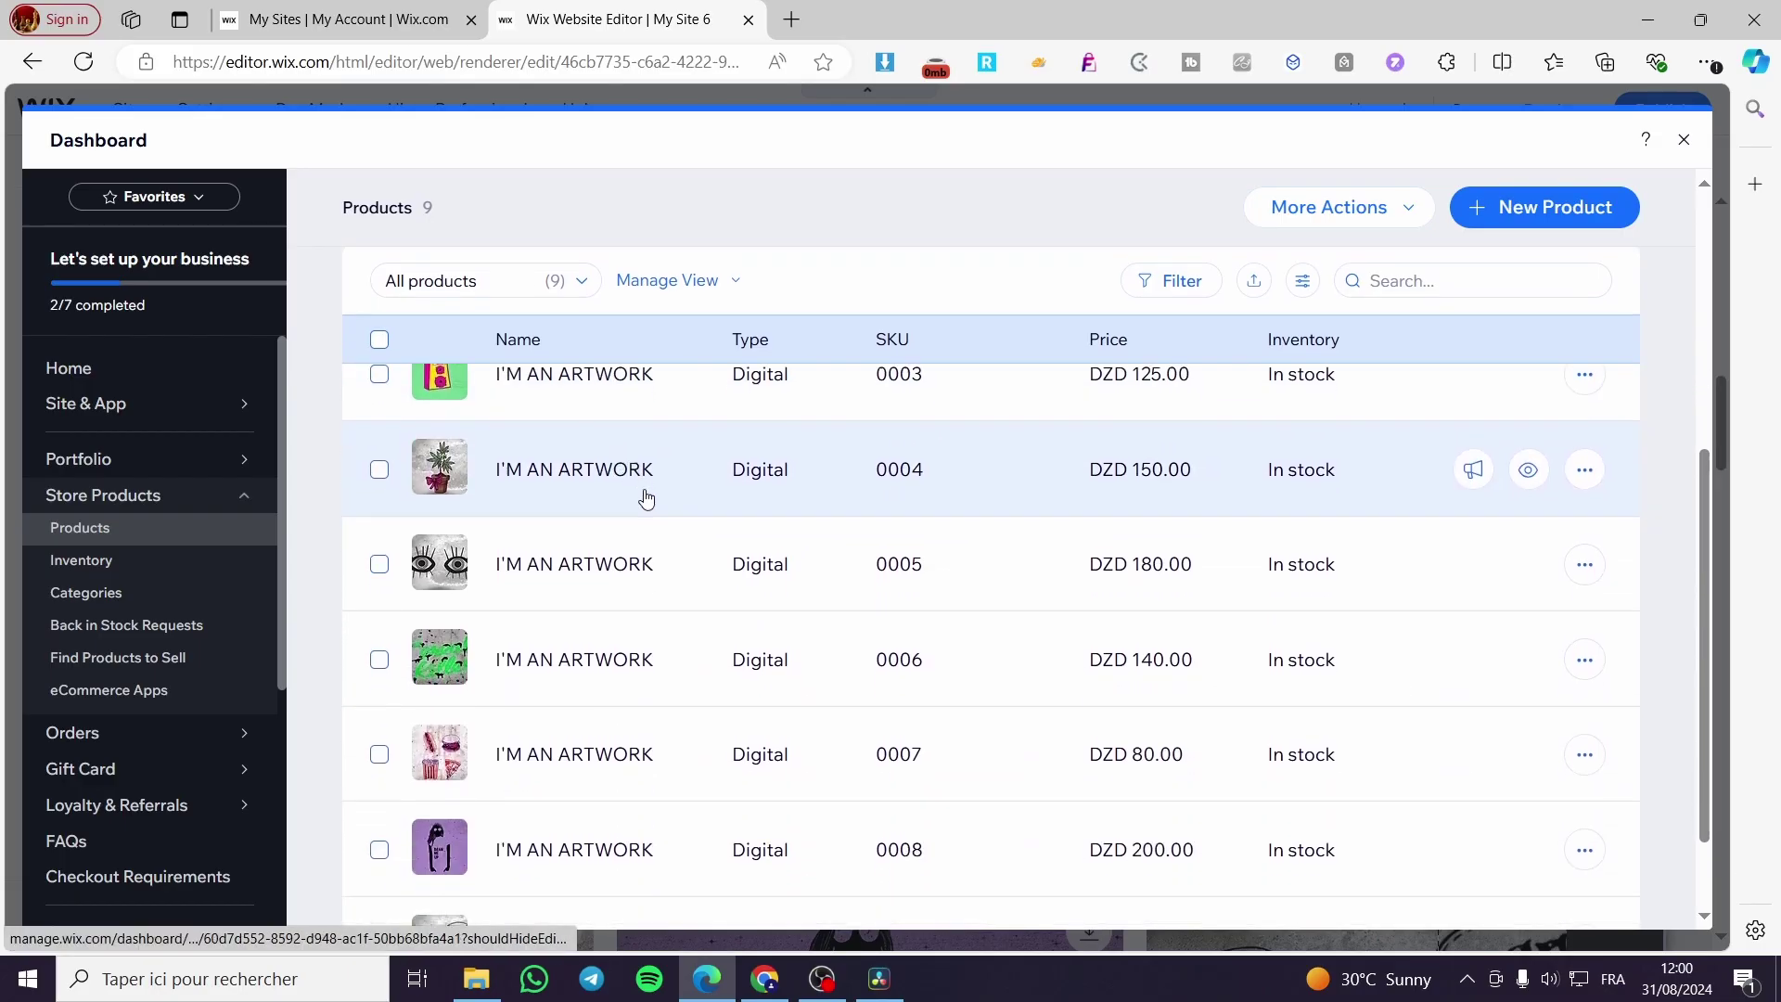
scroll(644, 497, down, 2)
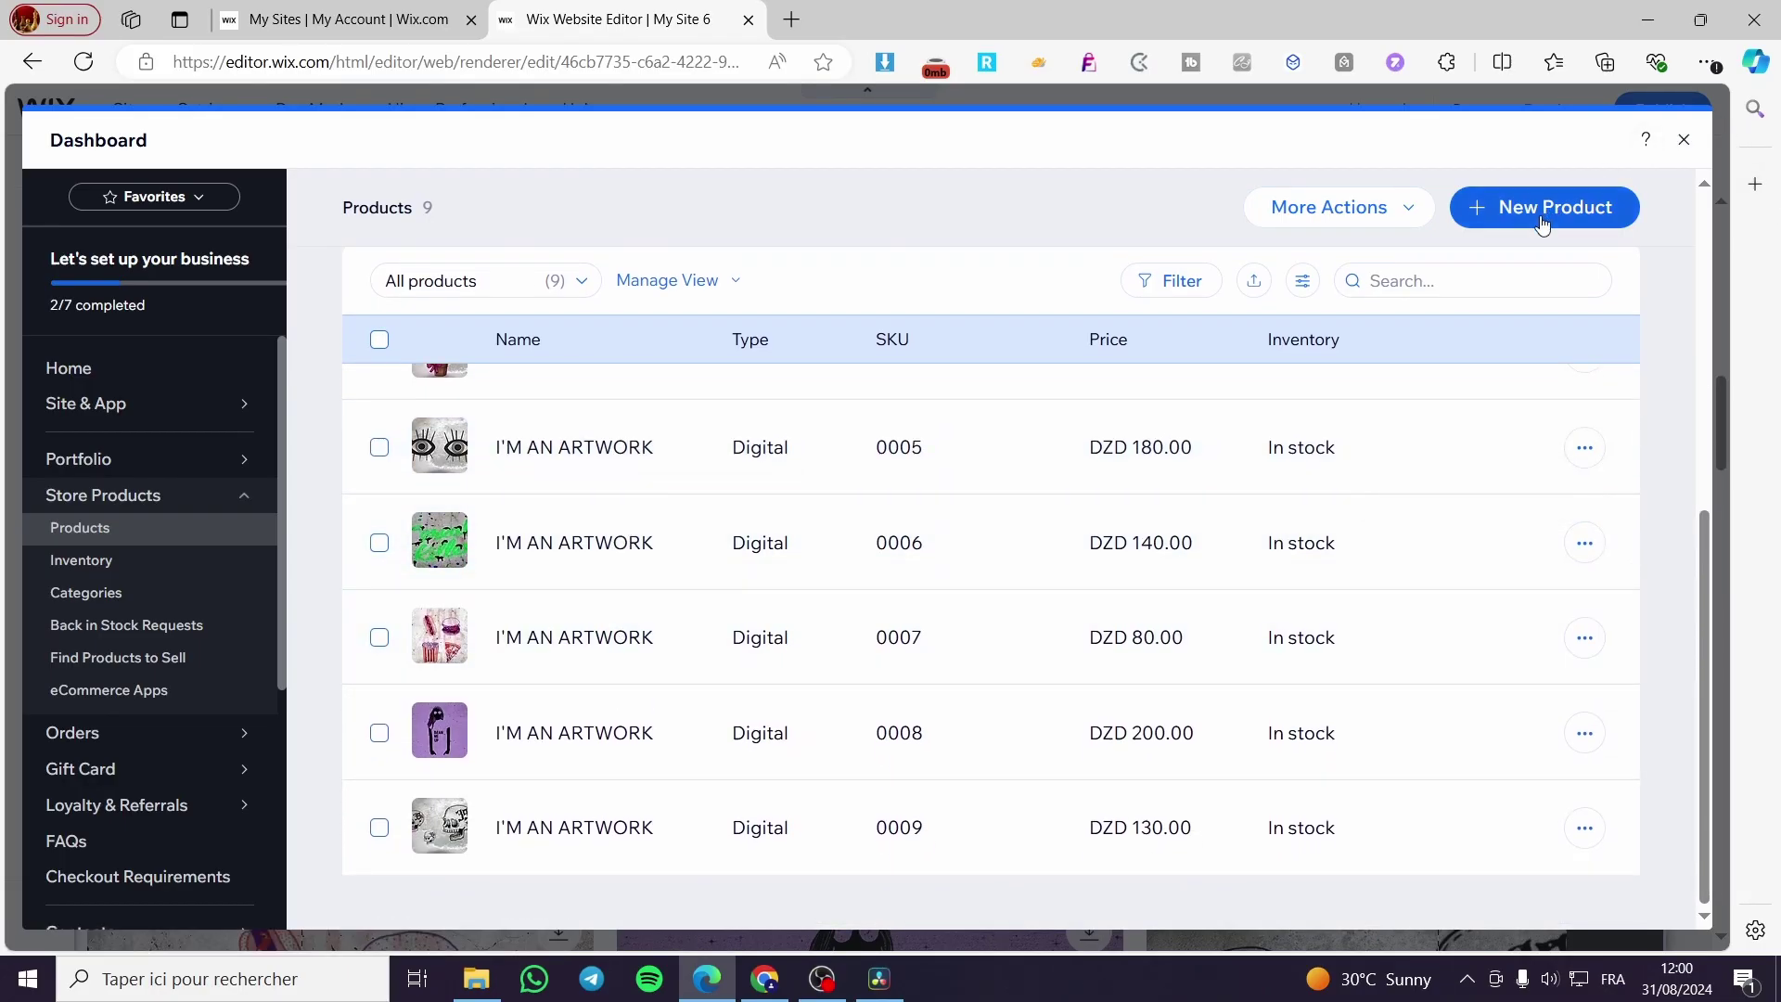
click(1681, 135)
scroll(1391, 655, down, 5)
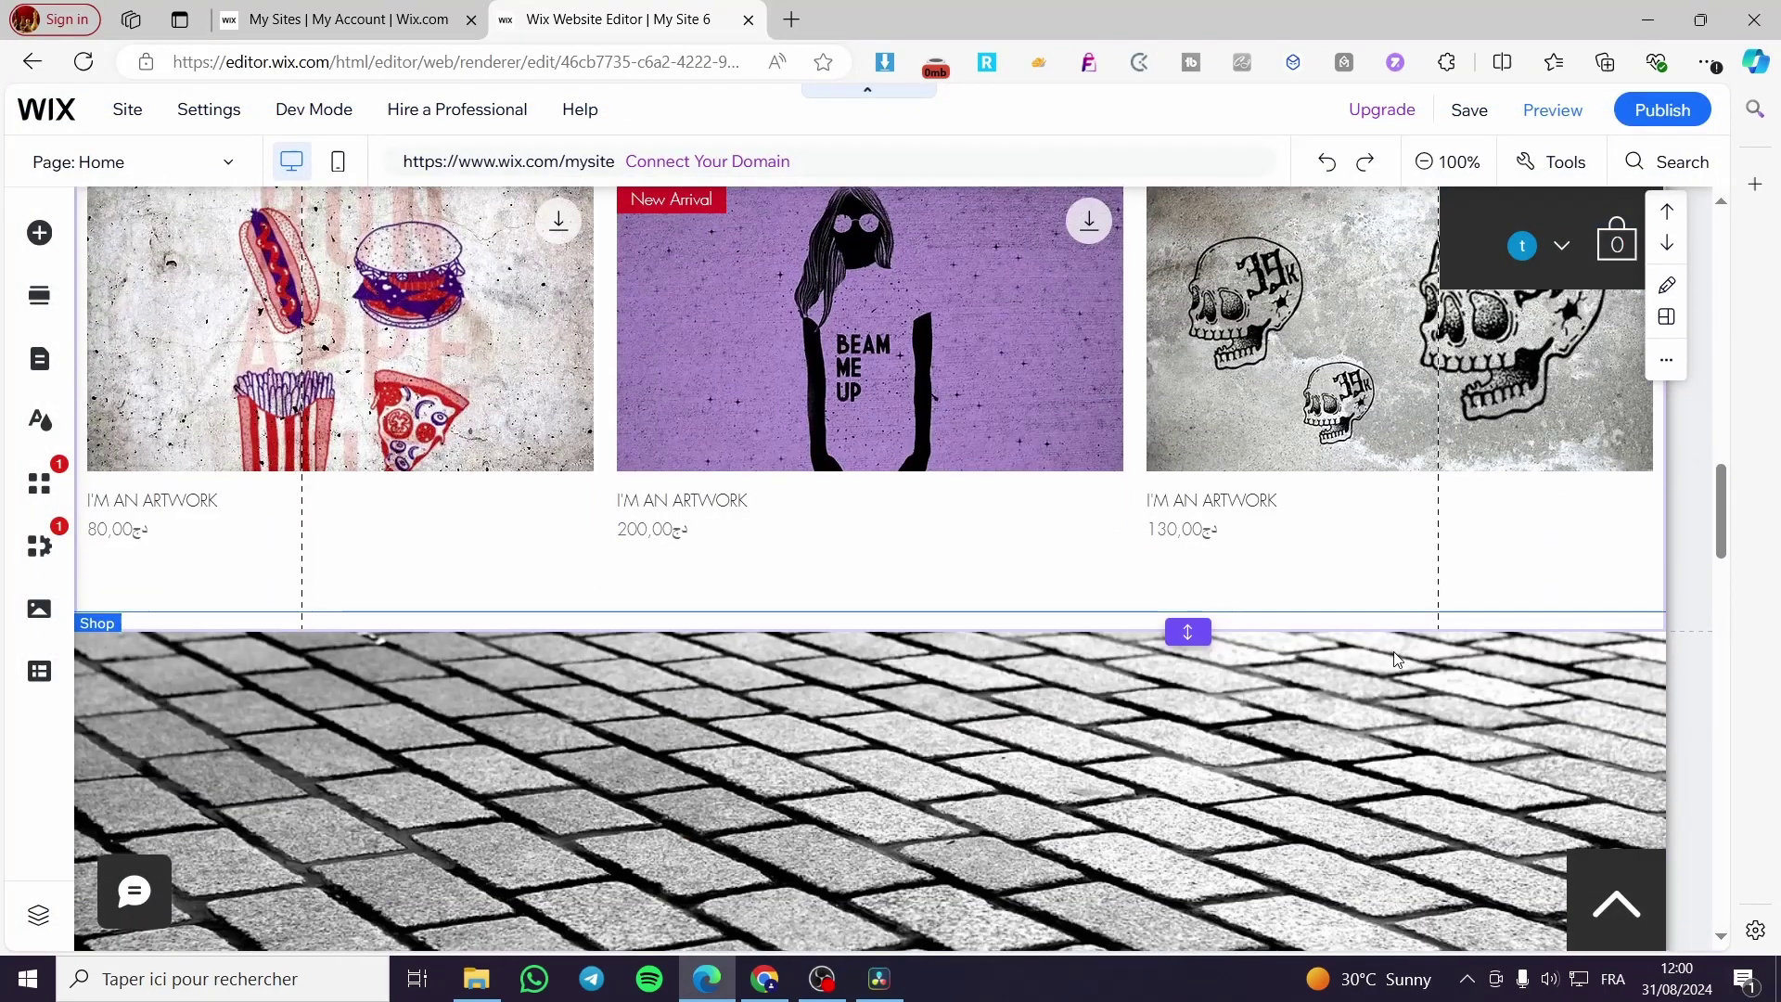
scroll(1391, 655, up, 5)
scroll(1345, 664, up, 5)
scroll(1345, 664, up, 3)
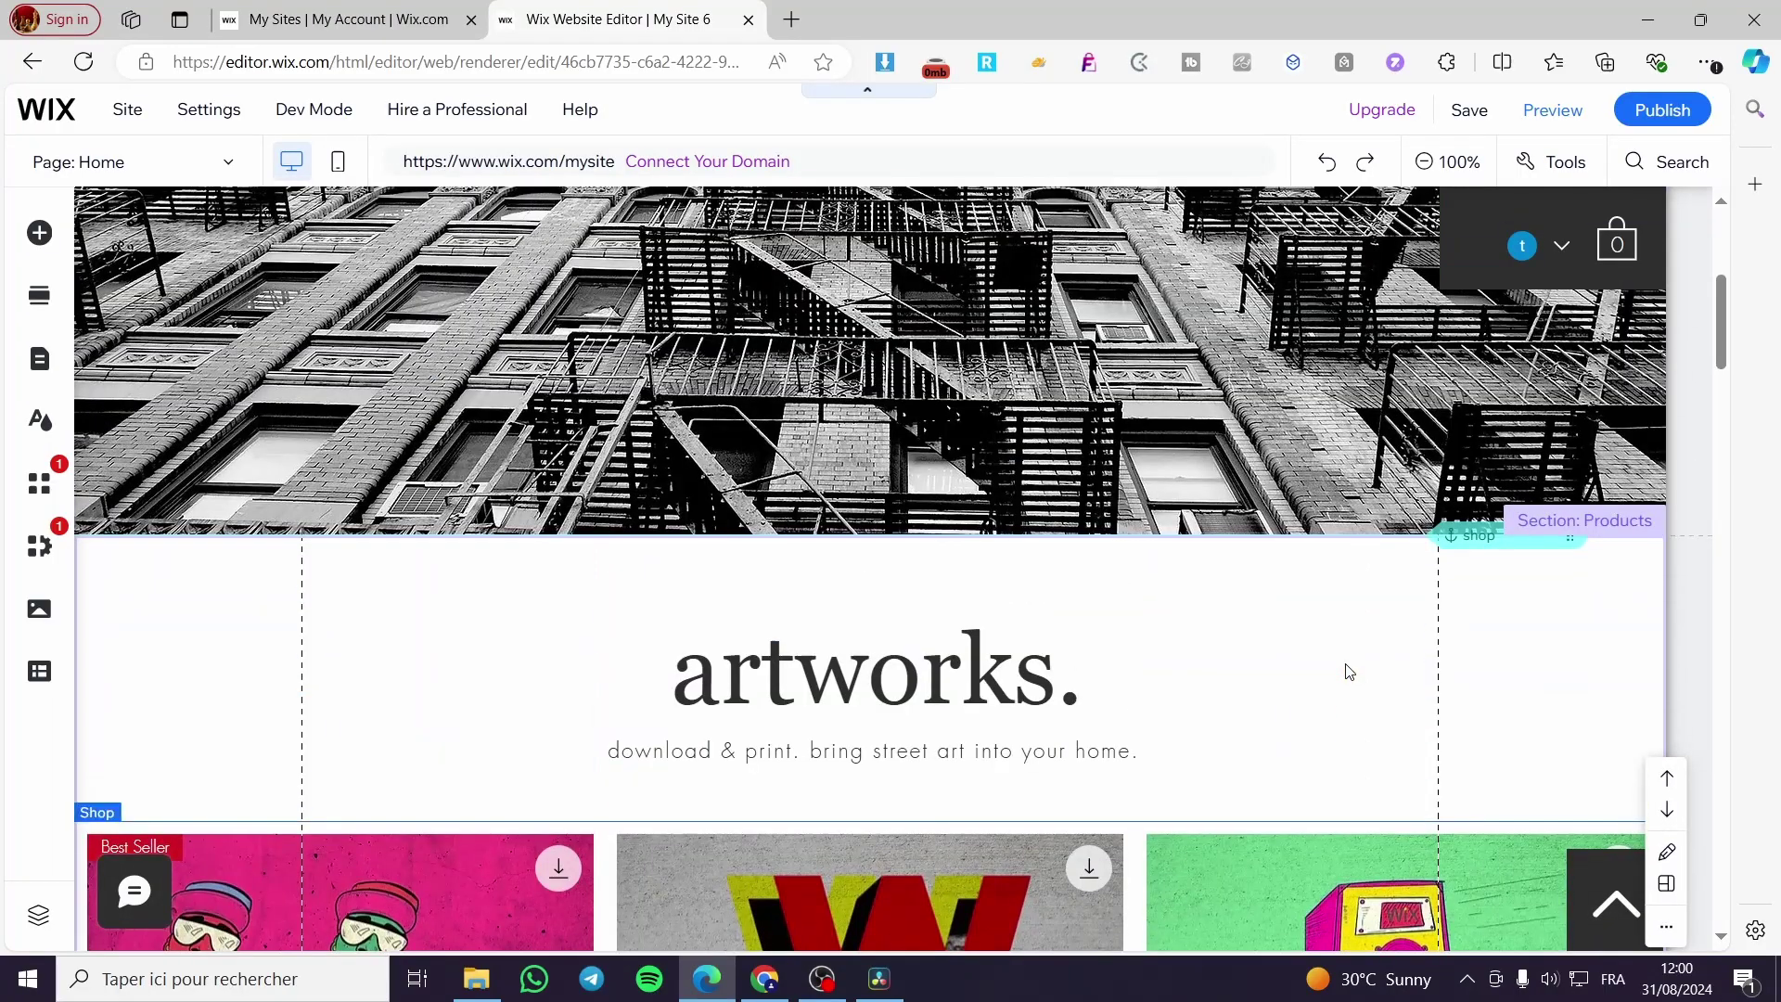